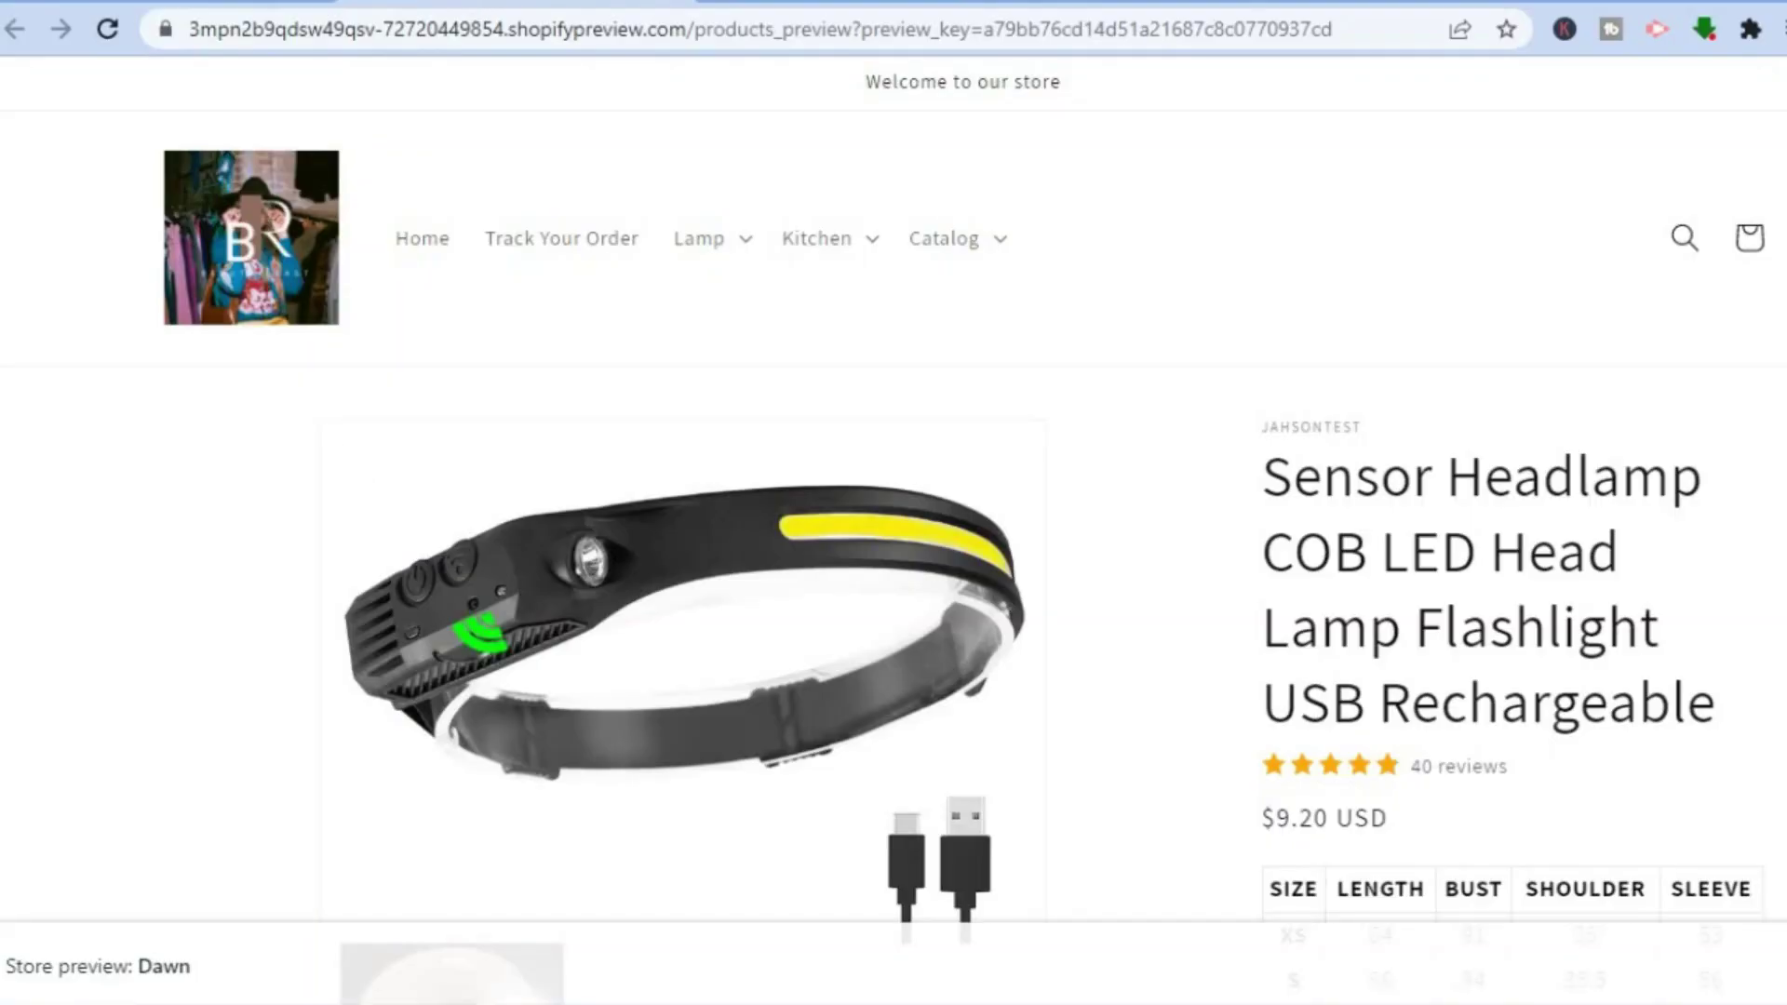
Scroll the Sensor Headlamp preview down to its customer reviews, then return to the admin home
{"action": "scroll", "coordinate": [894, 558], "scroll_direction": "down", "scroll_amount": 10}
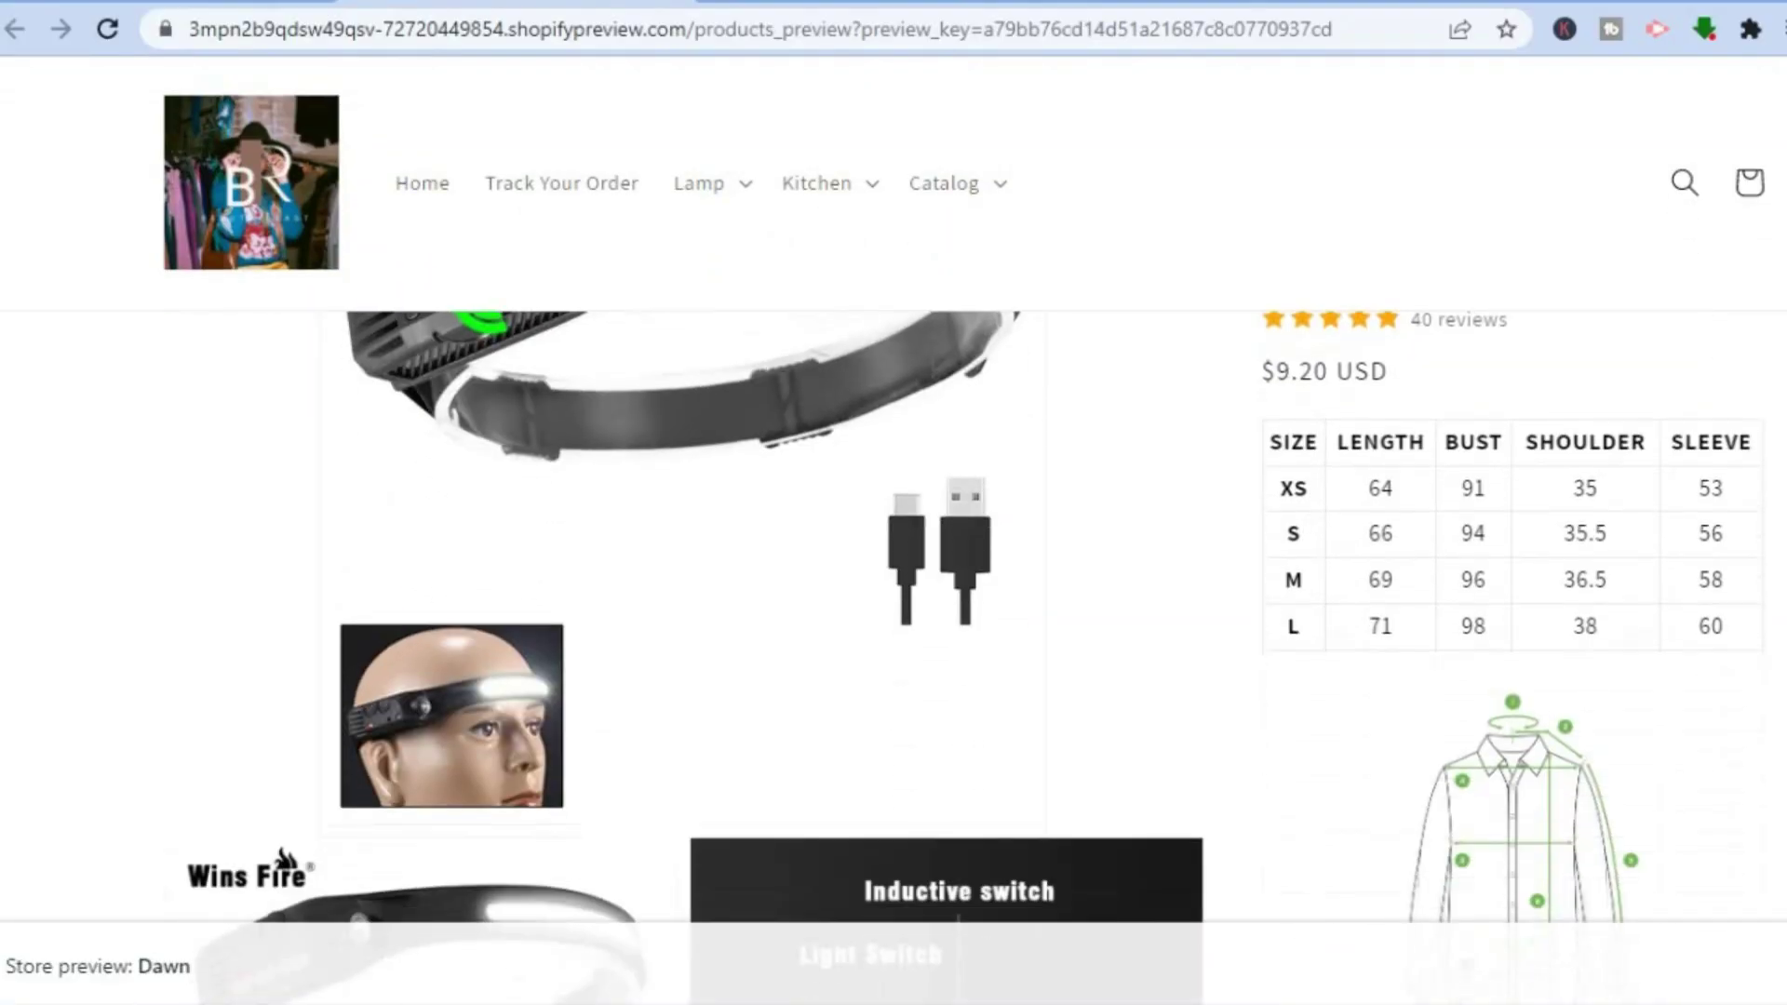
{"action": "scroll", "coordinate": [1517, 652], "scroll_direction": "down", "scroll_amount": 8}
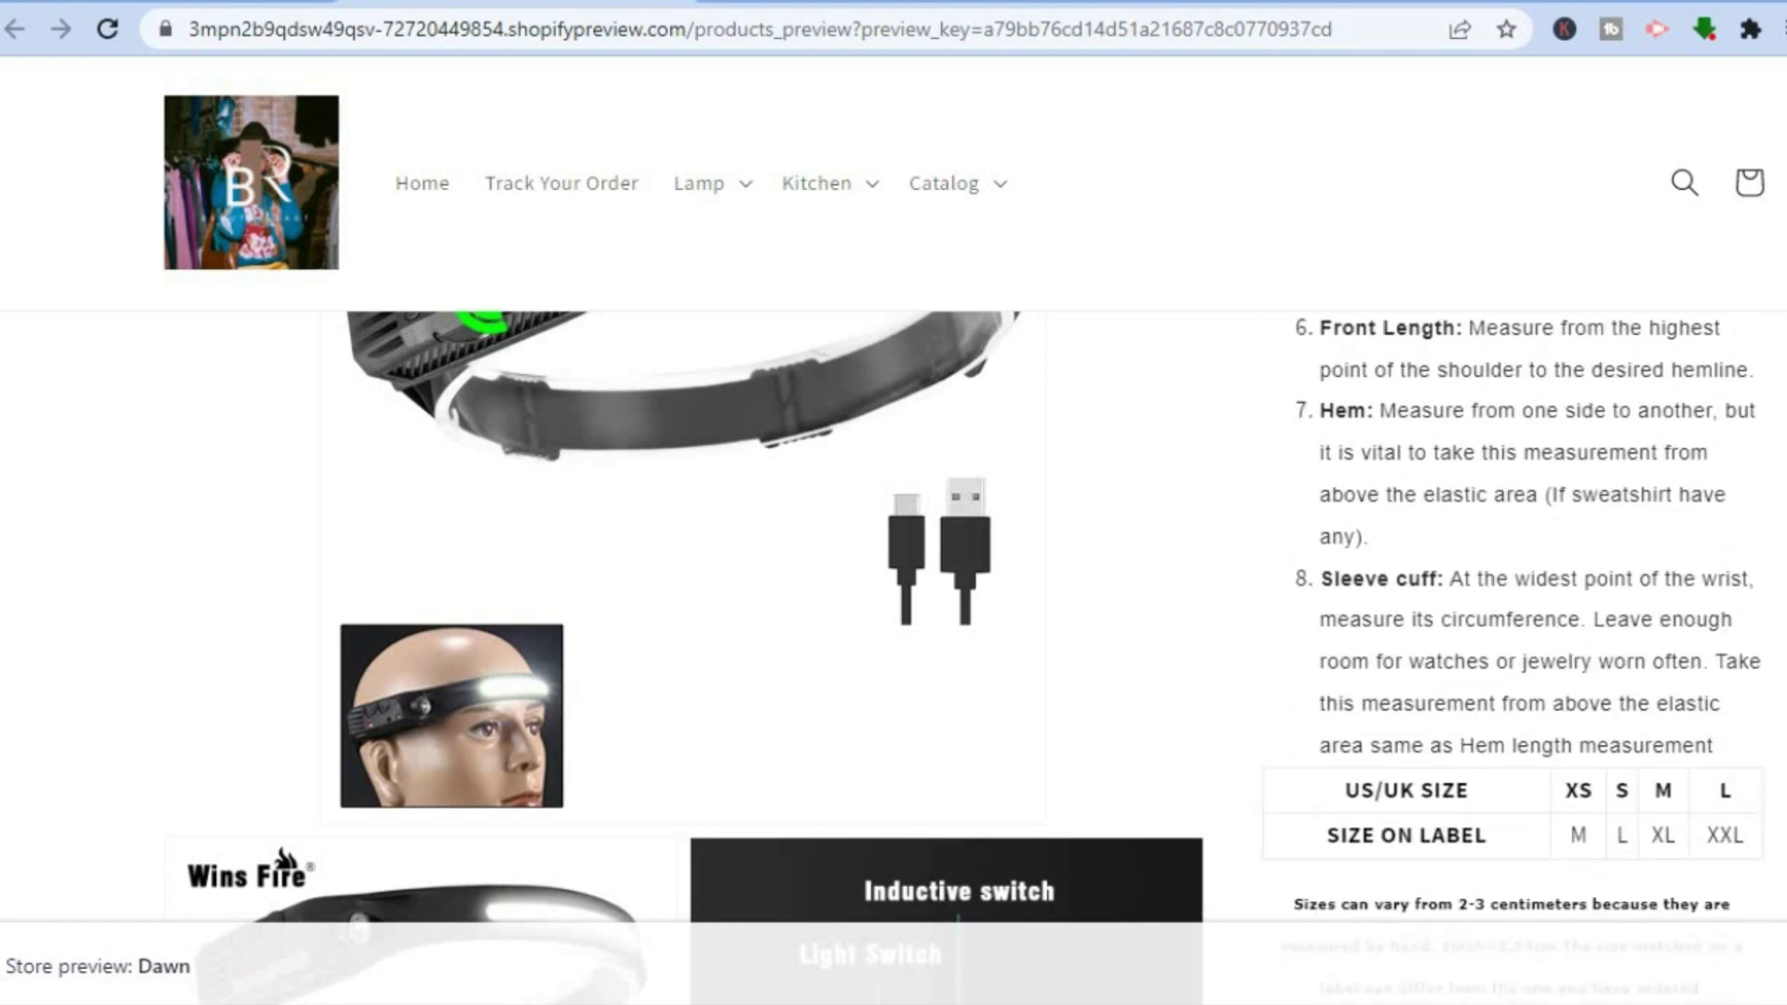
{"action": "scroll", "coordinate": [1518, 651], "scroll_direction": "down", "scroll_amount": 10}
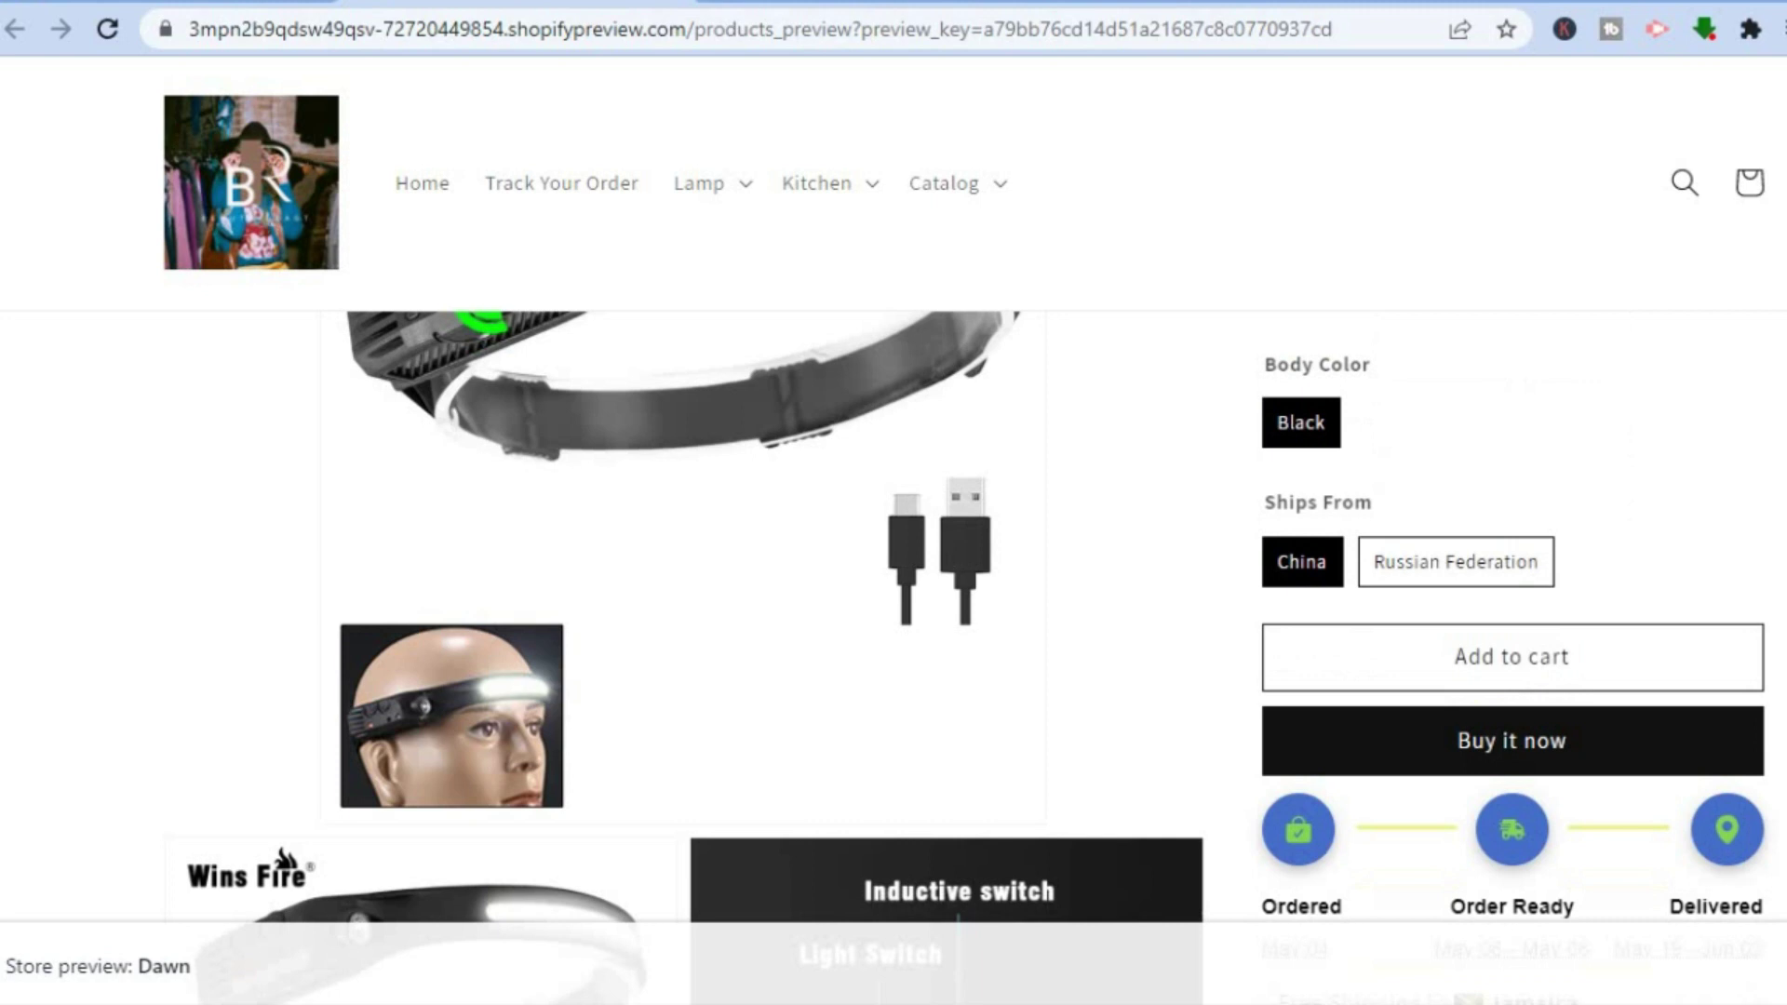
{"action": "scroll", "coordinate": [1517, 652], "scroll_direction": "down", "scroll_amount": 3}
{"action": "scroll", "coordinate": [1517, 652], "scroll_direction": "up", "scroll_amount": 10}
{"action": "scroll", "coordinate": [1526, 652], "scroll_direction": "up", "scroll_amount": 5}
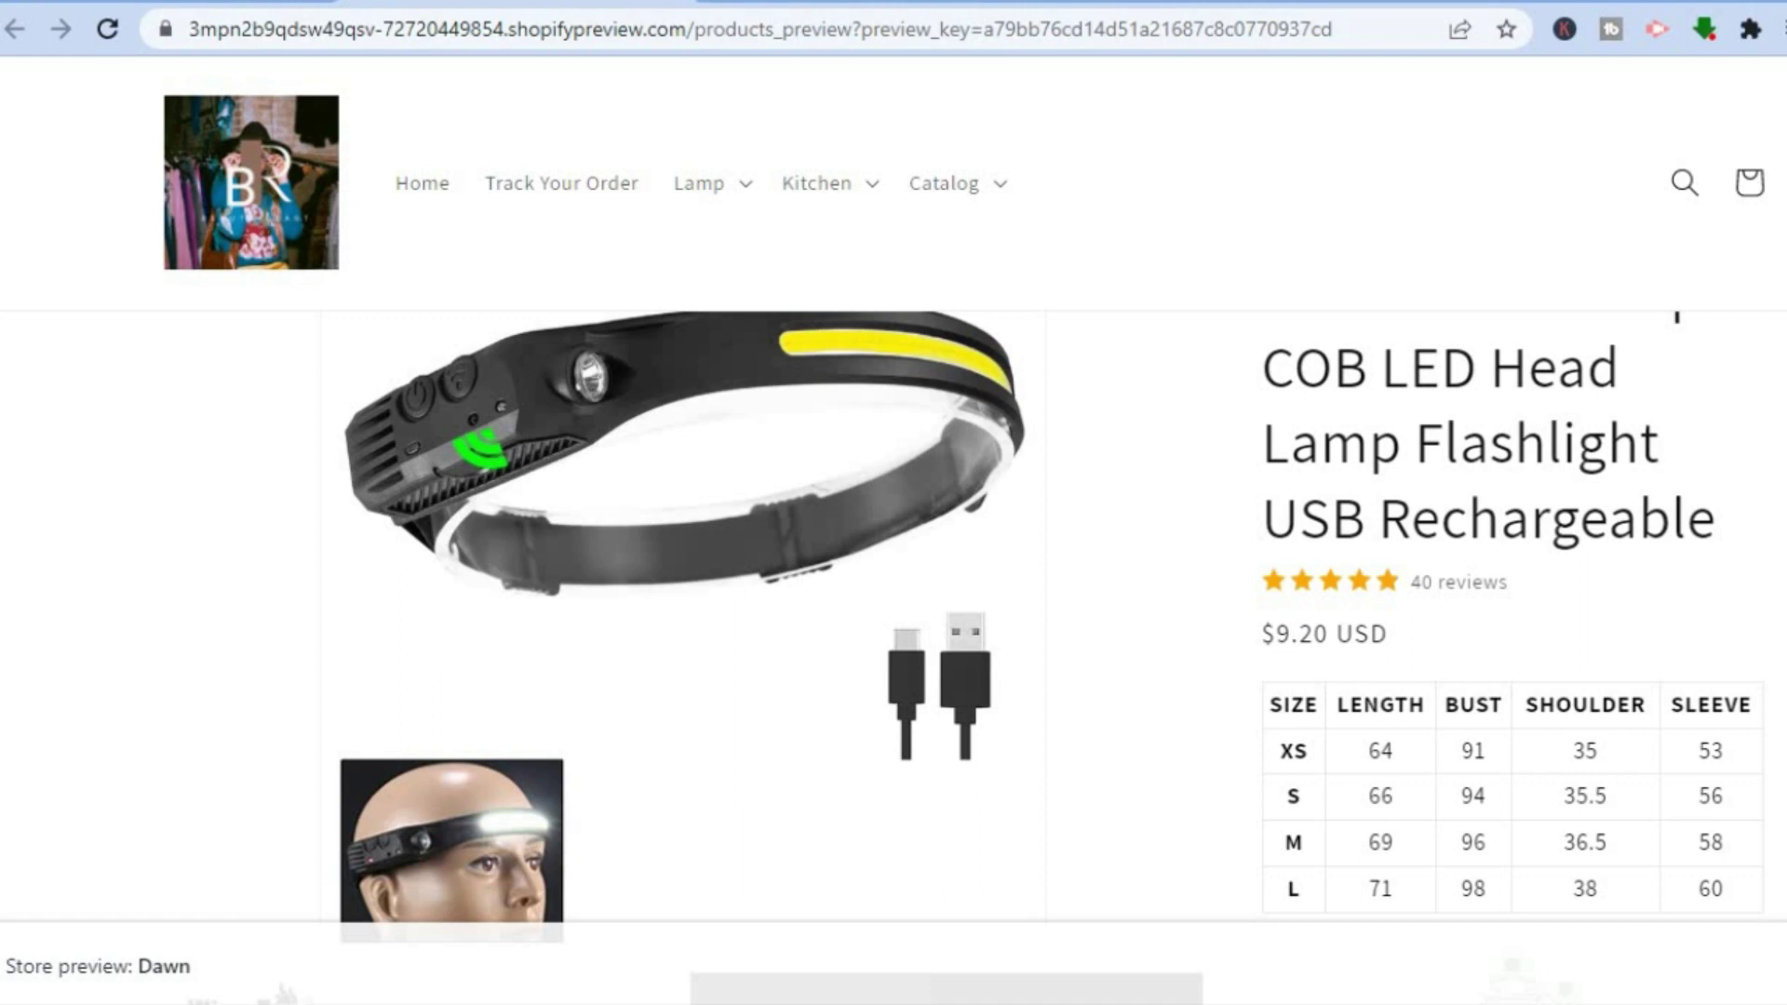
{"action": "scroll", "coordinate": [1513, 651], "scroll_direction": "down", "scroll_amount": 10}
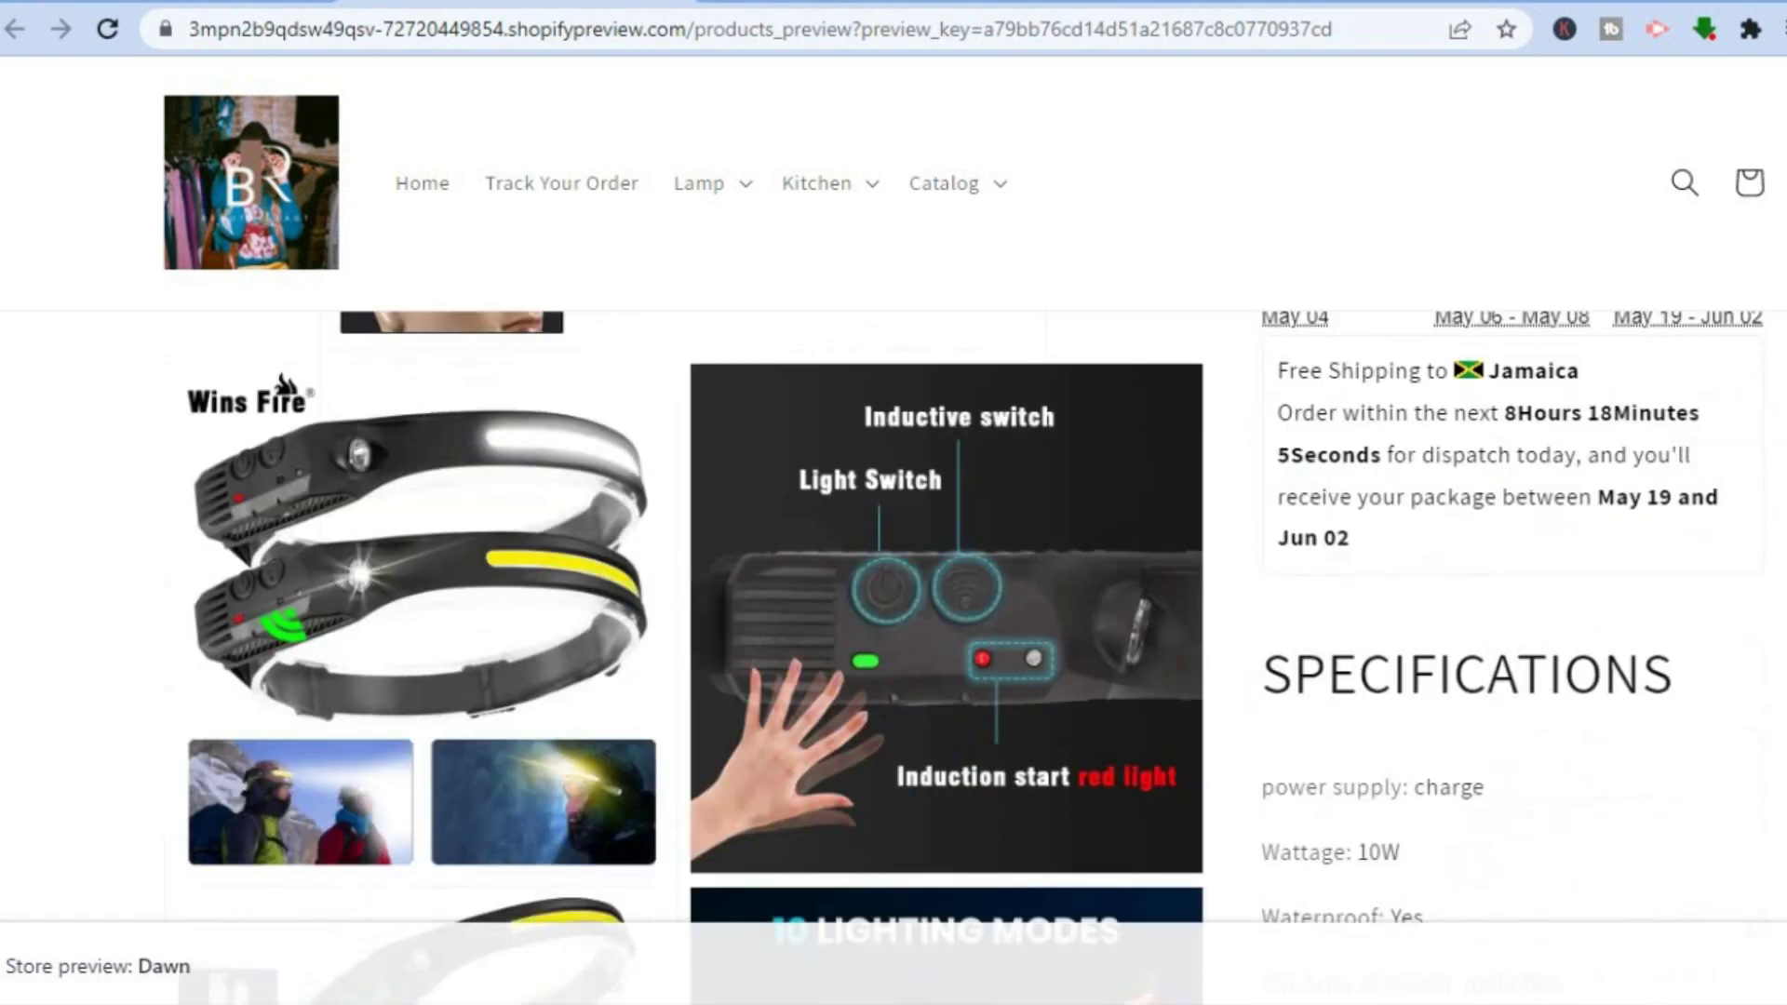
{"action": "scroll", "coordinate": [1536, 708], "scroll_direction": "up", "scroll_amount": 4}
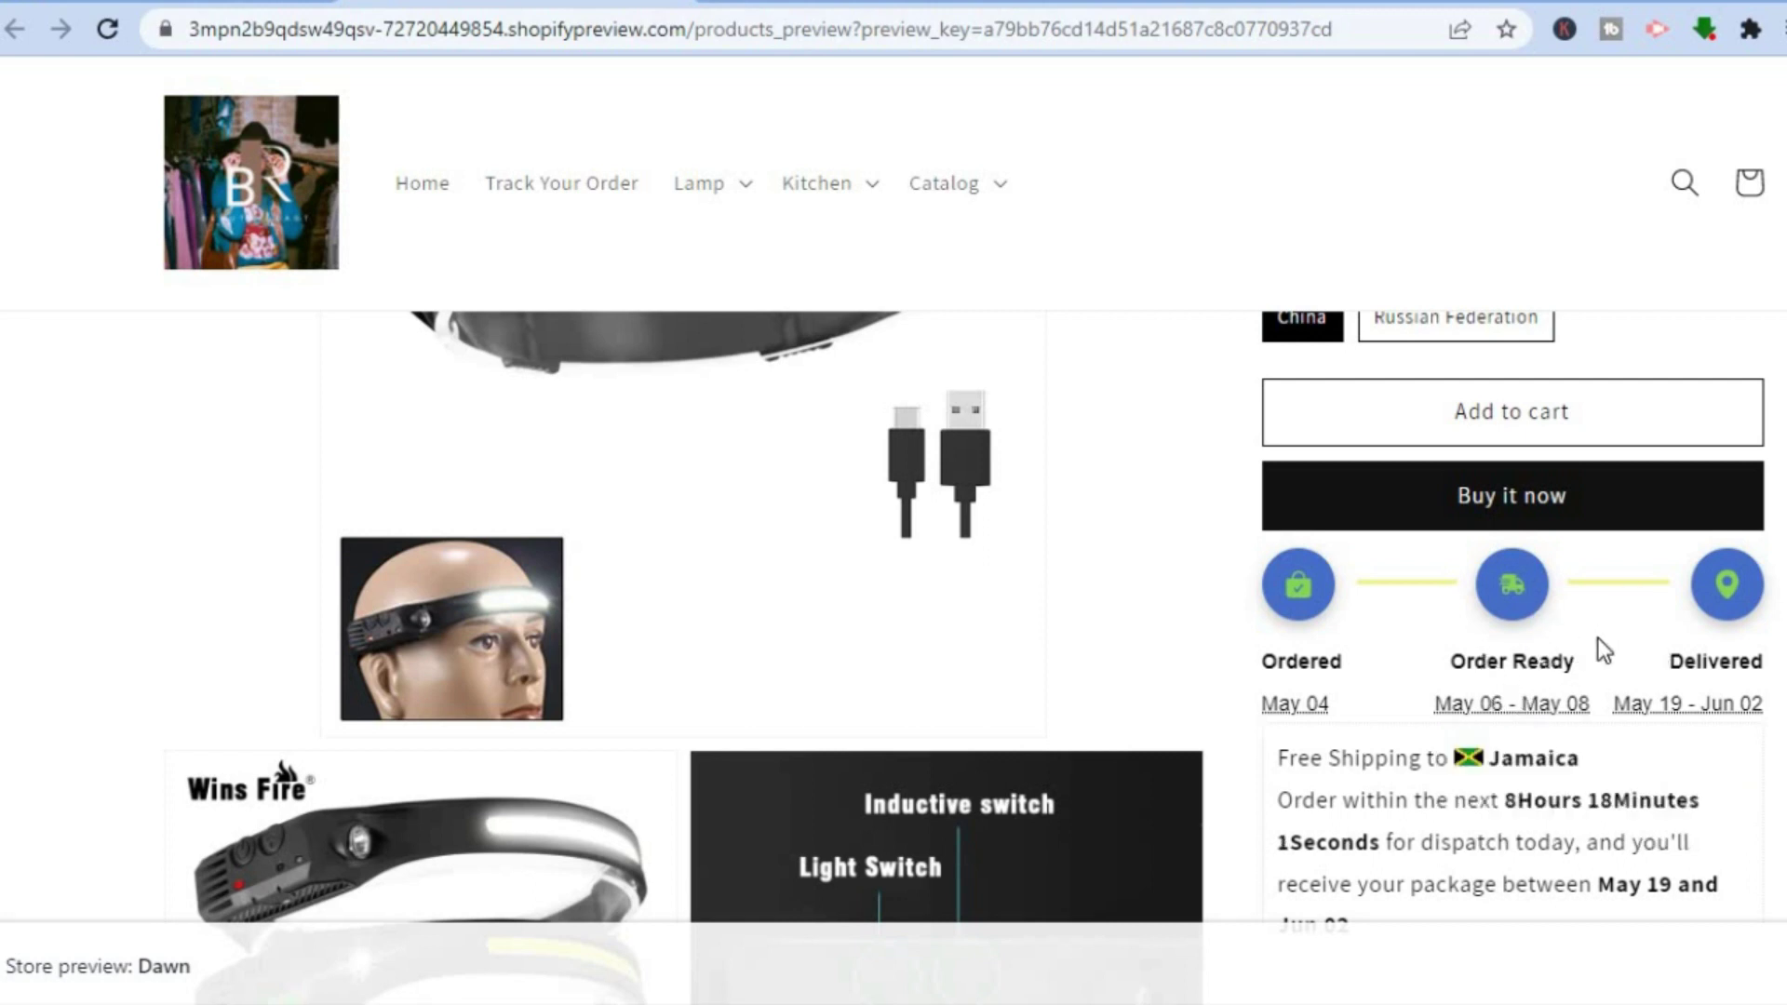
{"action": "scroll", "coordinate": [894, 614], "scroll_direction": "down", "scroll_amount": 15}
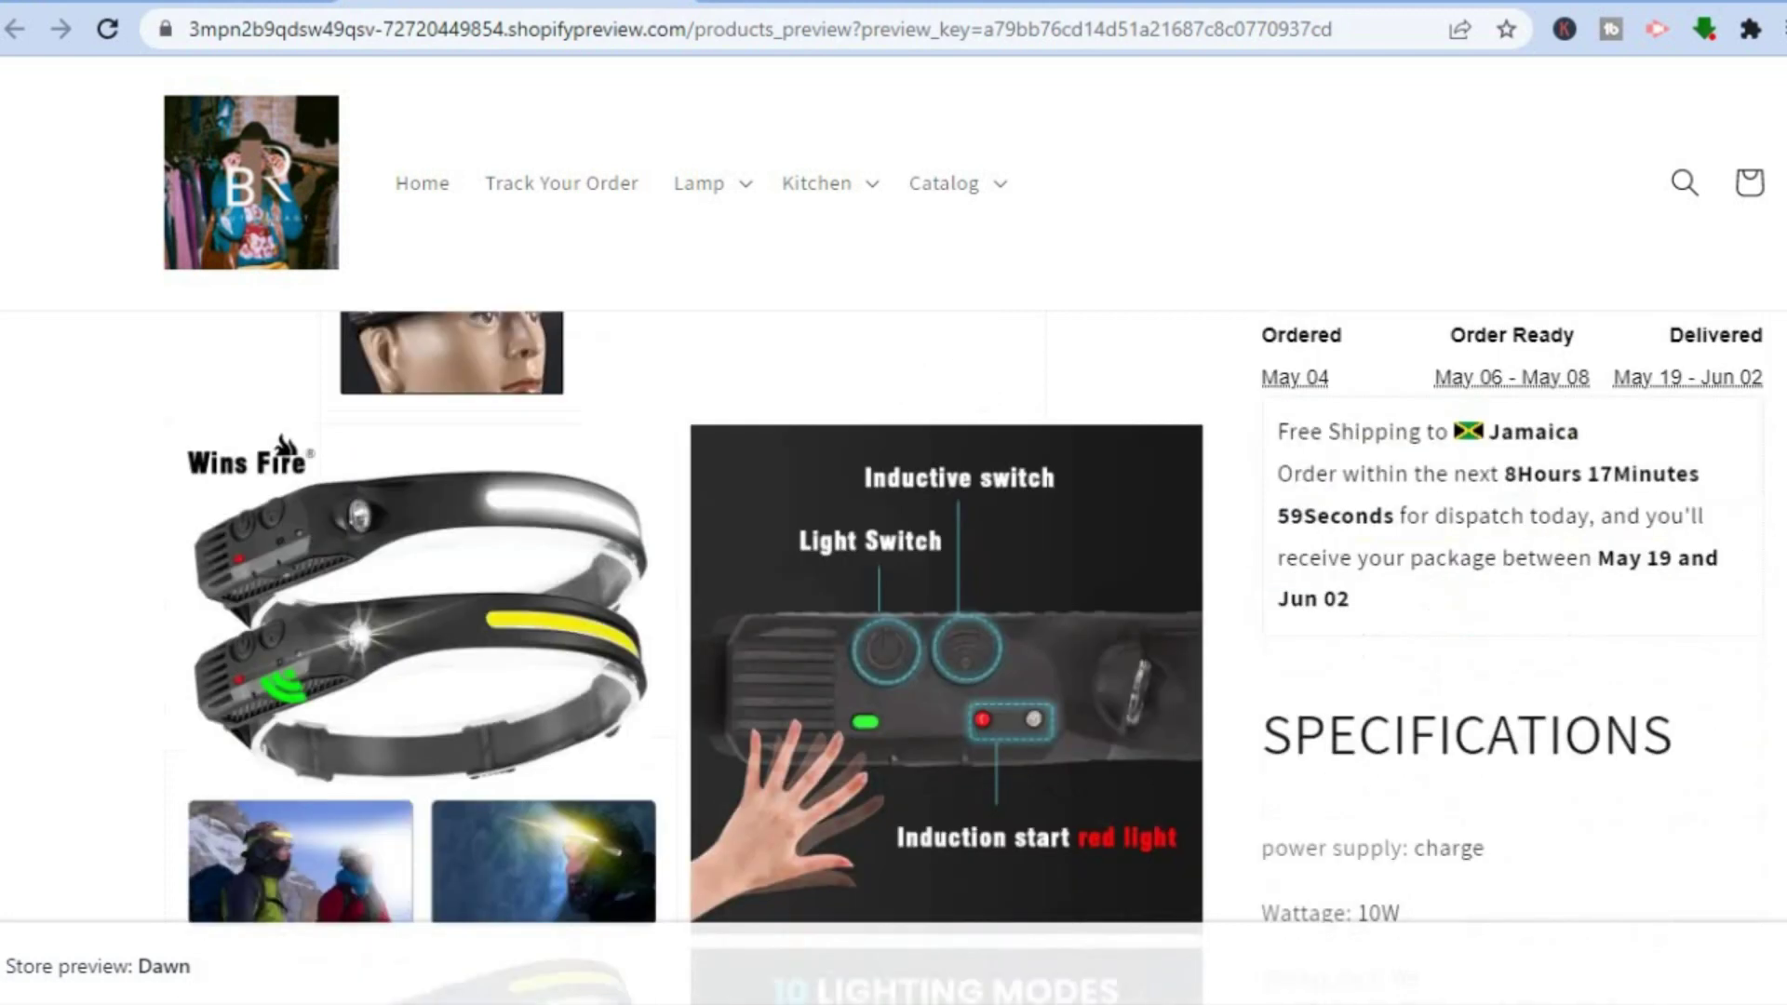
{"action": "scroll", "coordinate": [680, 857], "scroll_direction": "up", "scroll_amount": 5}
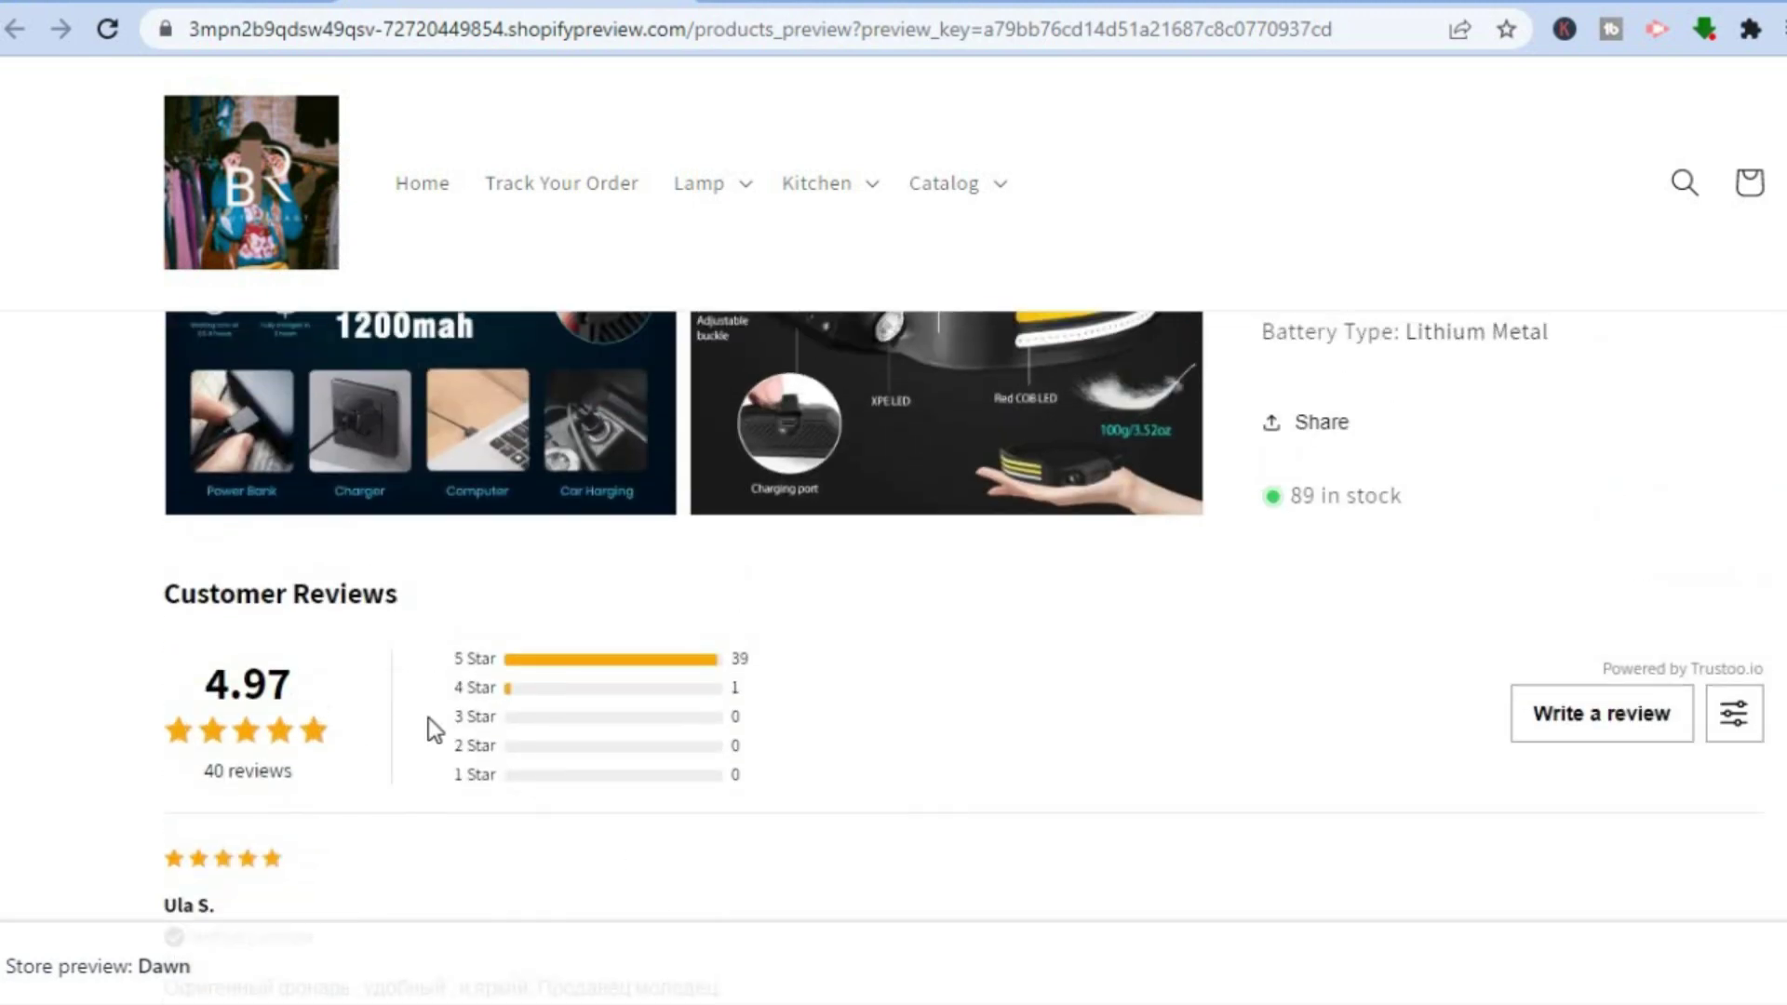
{"action": "left_click", "coordinate": [193, 5]}
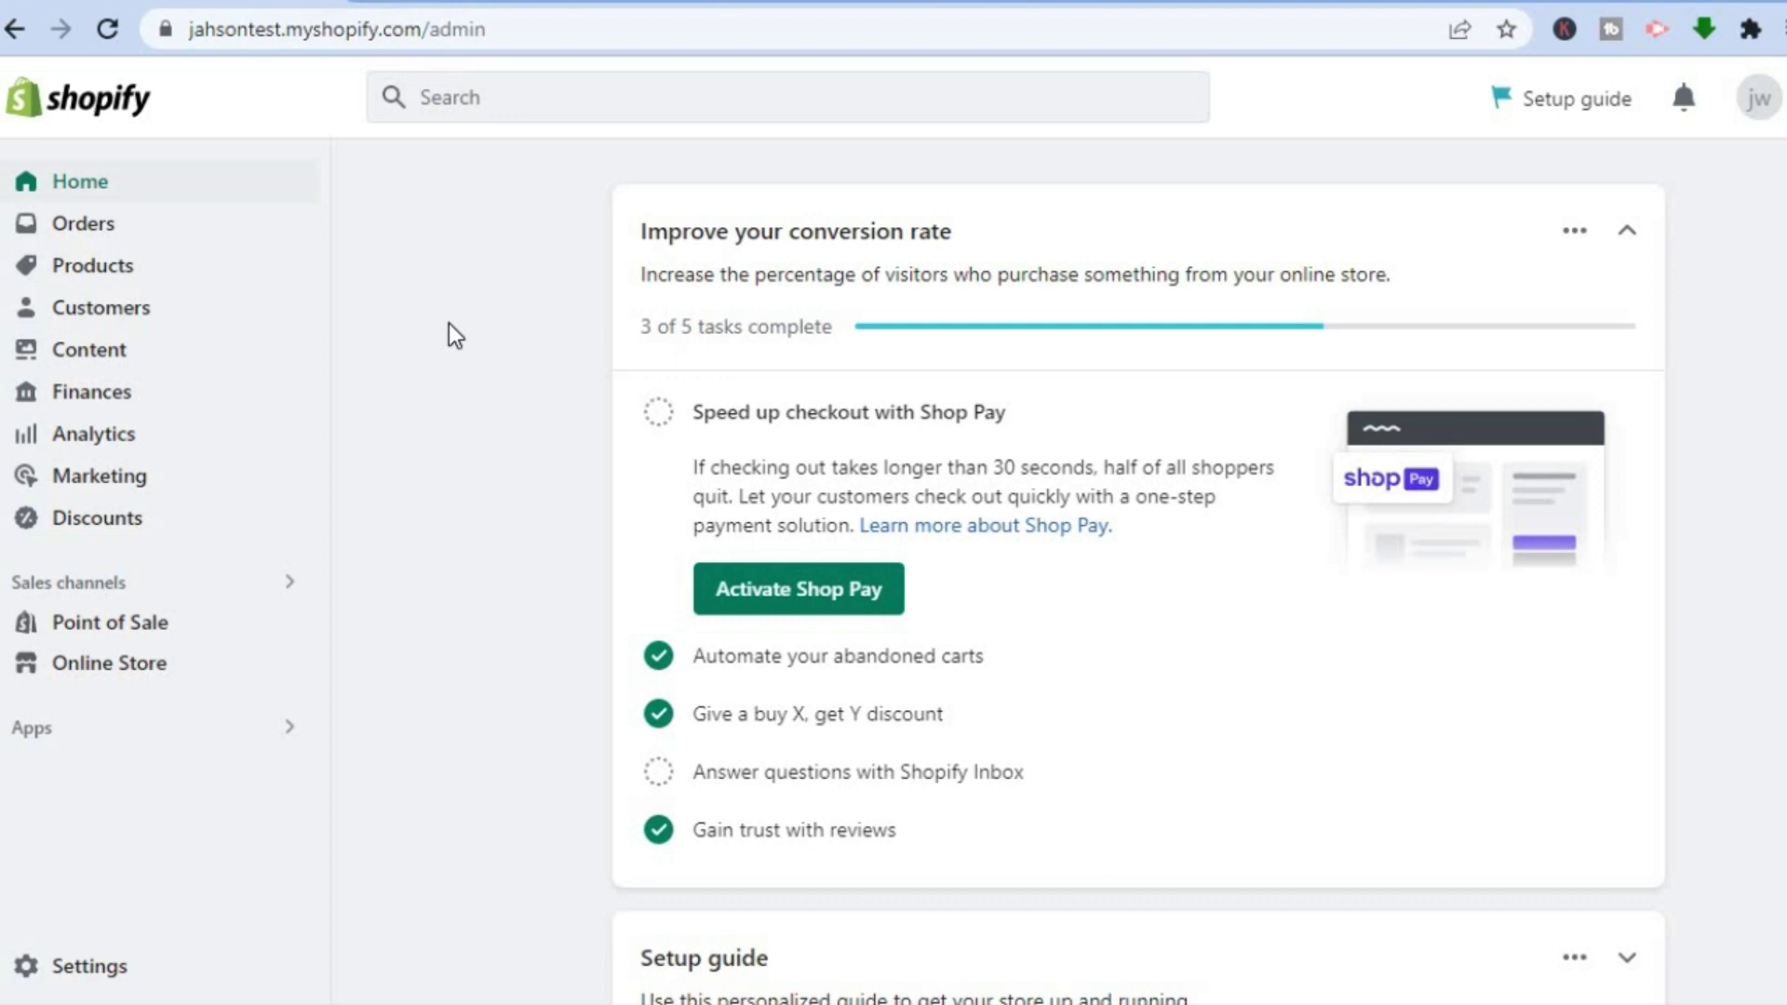
Open the store's Products list from the admin sidebar
{"action": "left_click", "coordinate": [159, 280]}
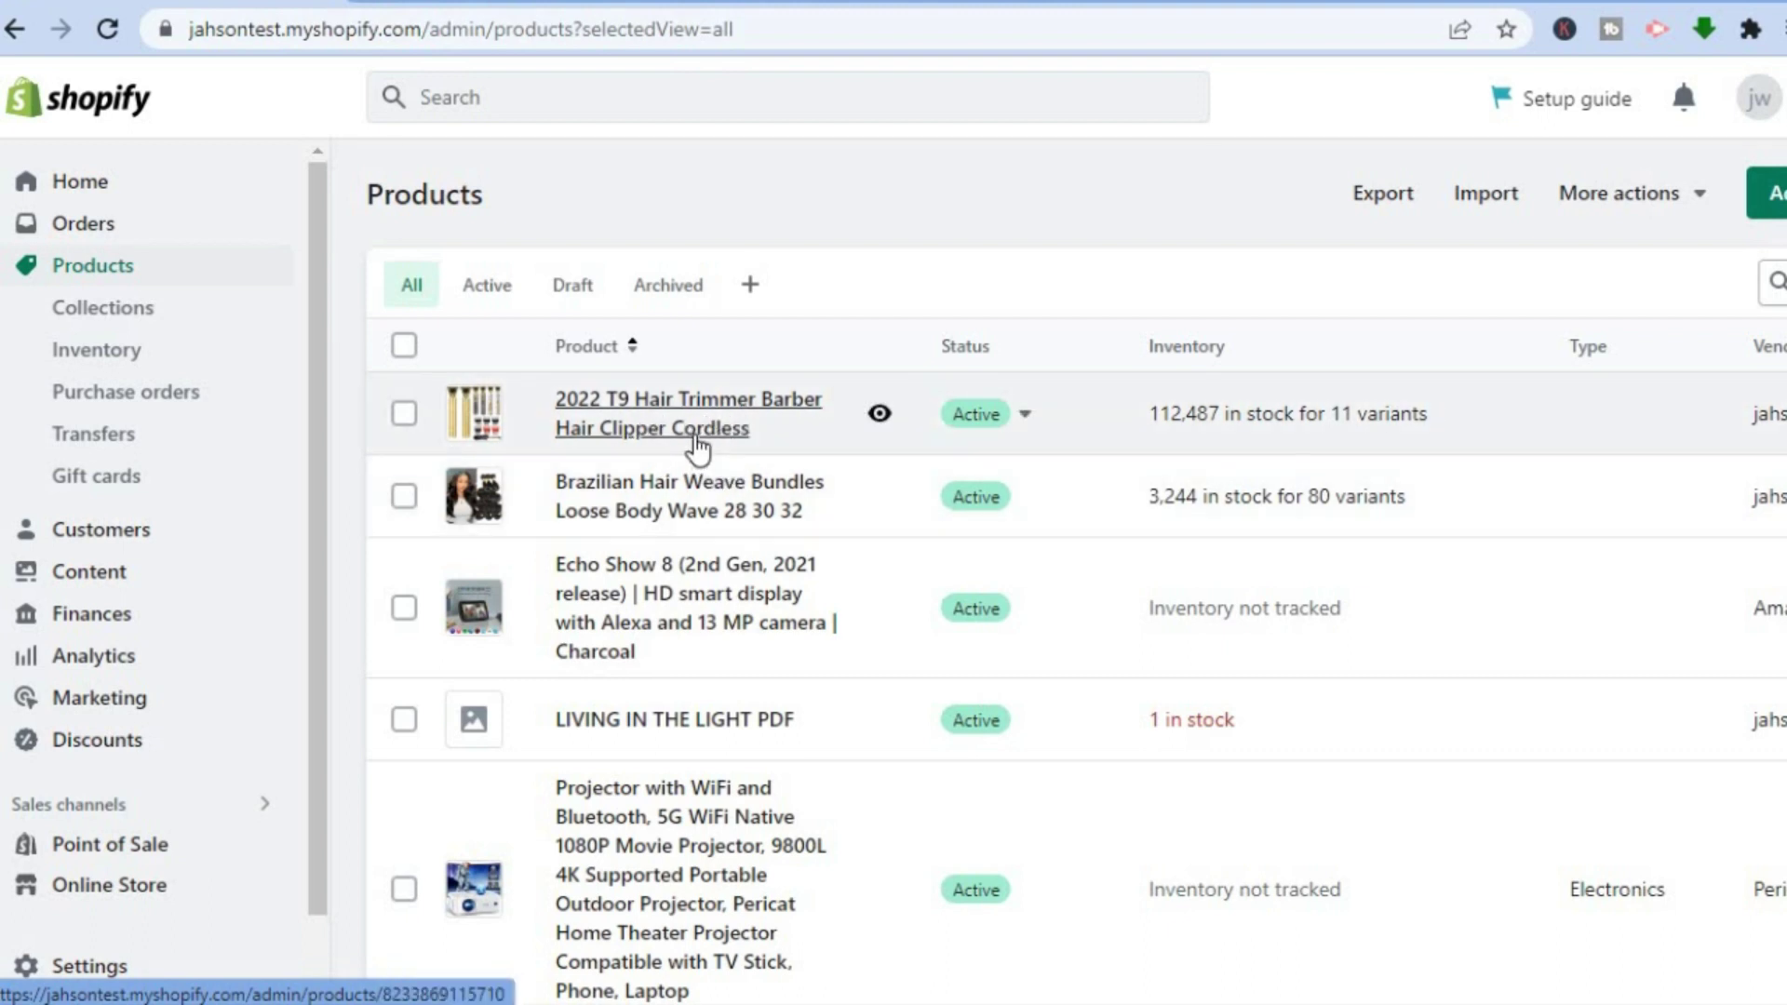
Open the 2022 T9 Hair Trimmer product and change its title year to 2023
{"action": "left_click", "coordinate": [694, 433]}
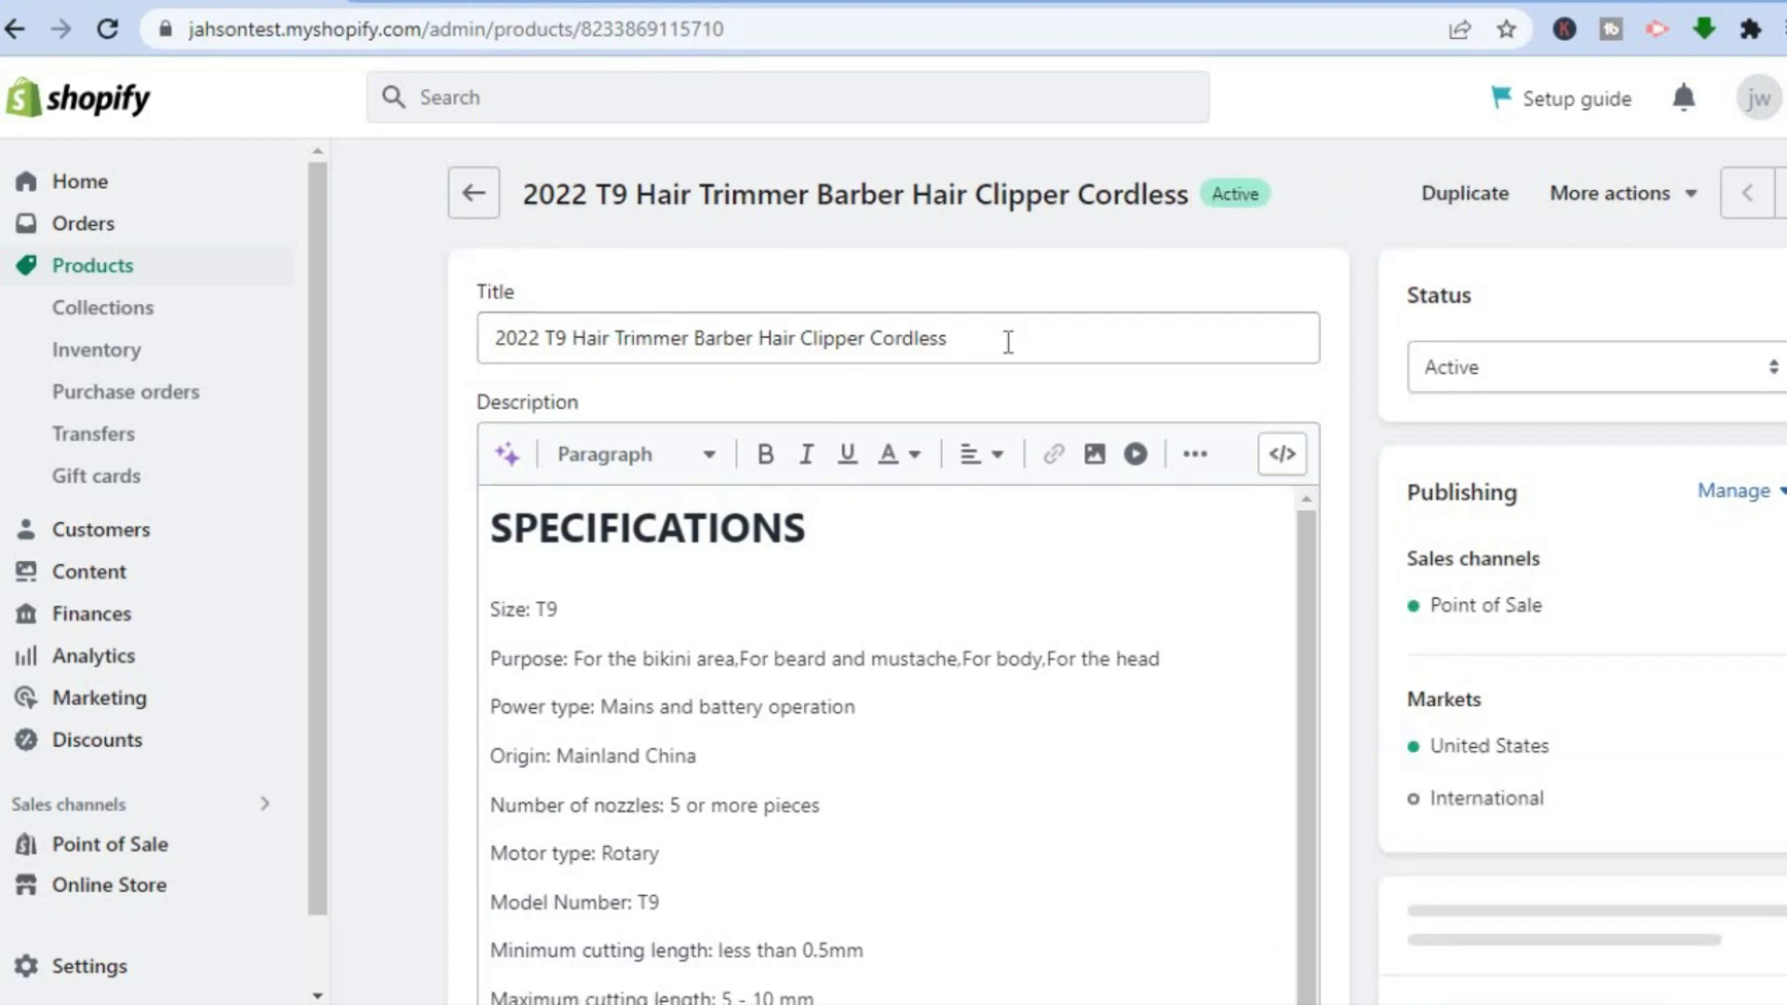
{"action": "left_click", "coordinate": [1008, 341]}
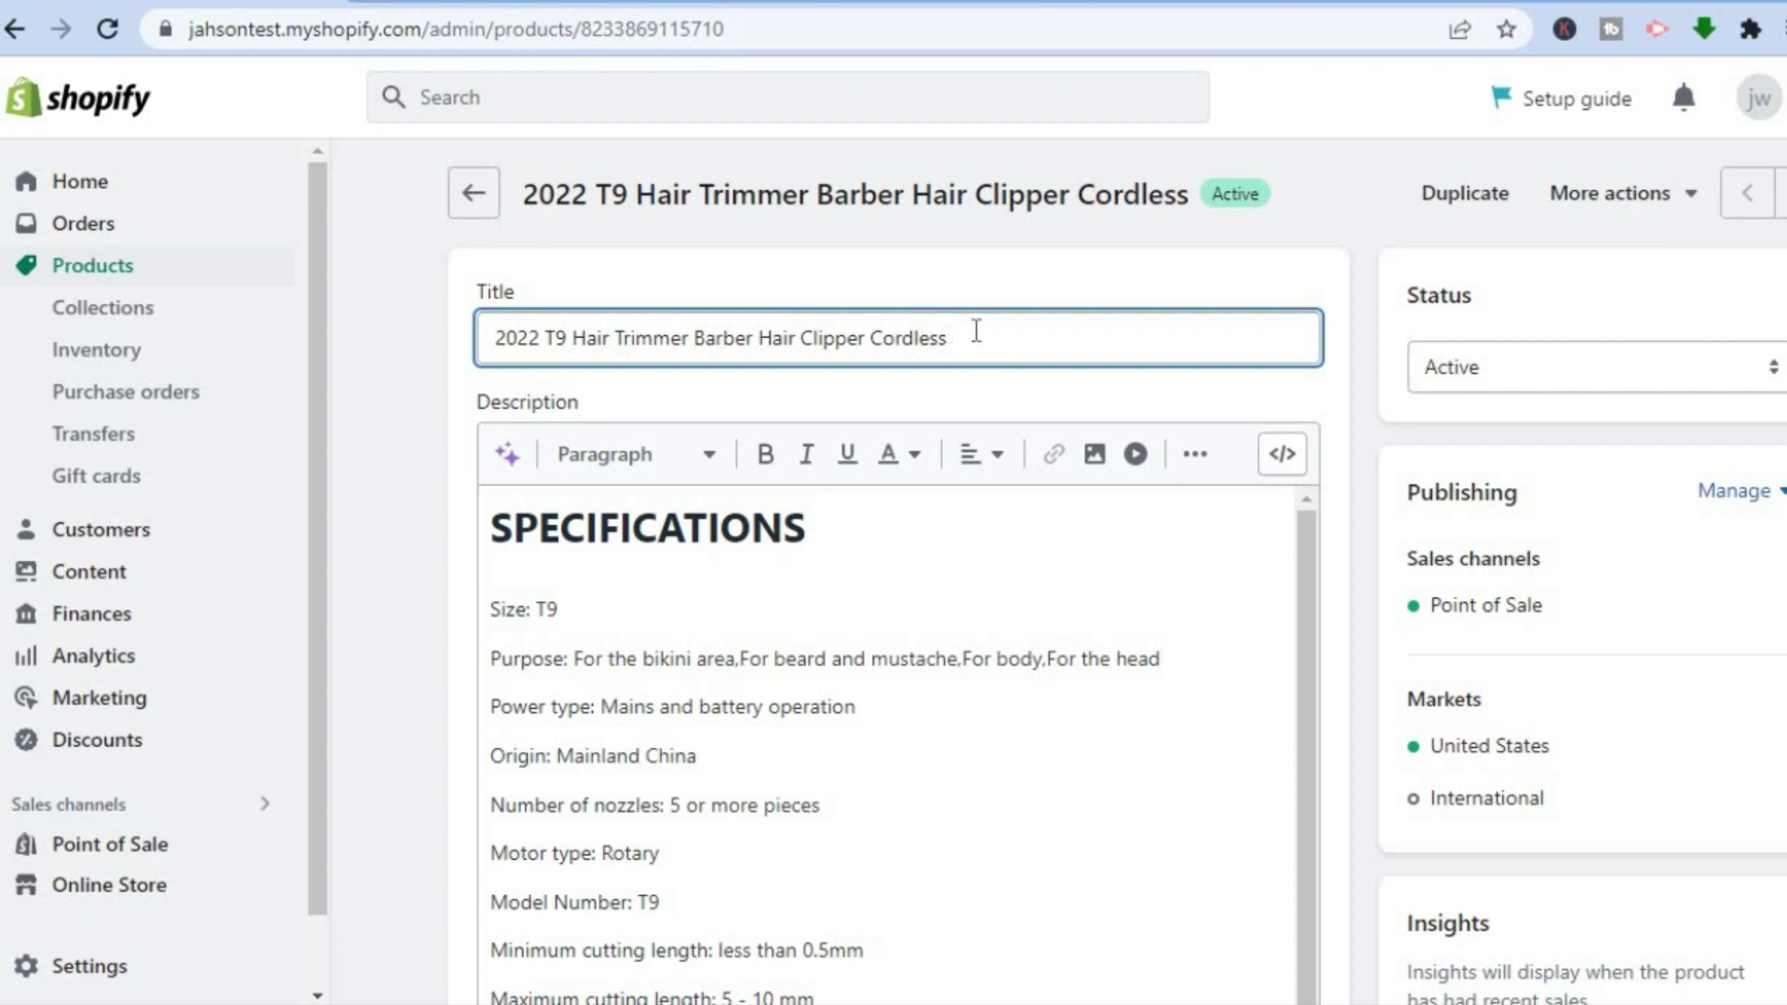
{"action": "left_click", "coordinate": [541, 339]}
{"action": "key", "text": "BackSpace"}
{"action": "type", "text": "3"}
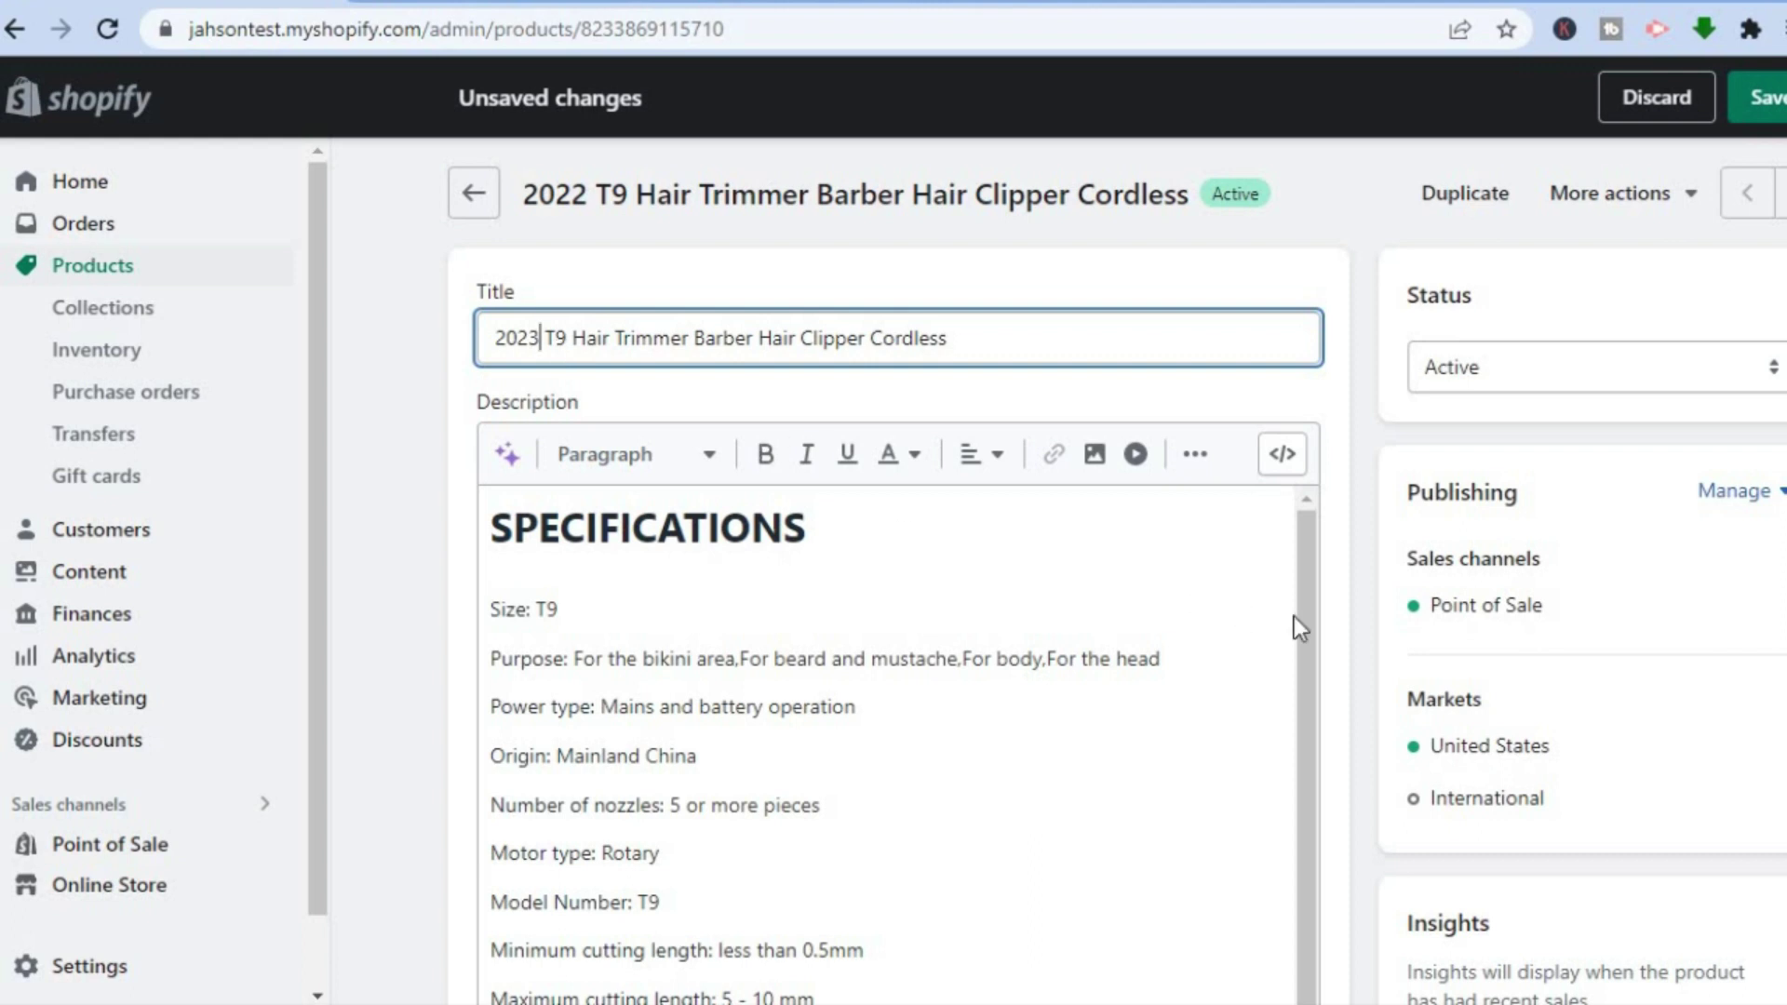
Open the description's Insert video box, ready to paste a YouTube embed snippet
{"action": "left_click_drag", "start_coordinate": [1301, 617], "coordinate": [1299, 632]}
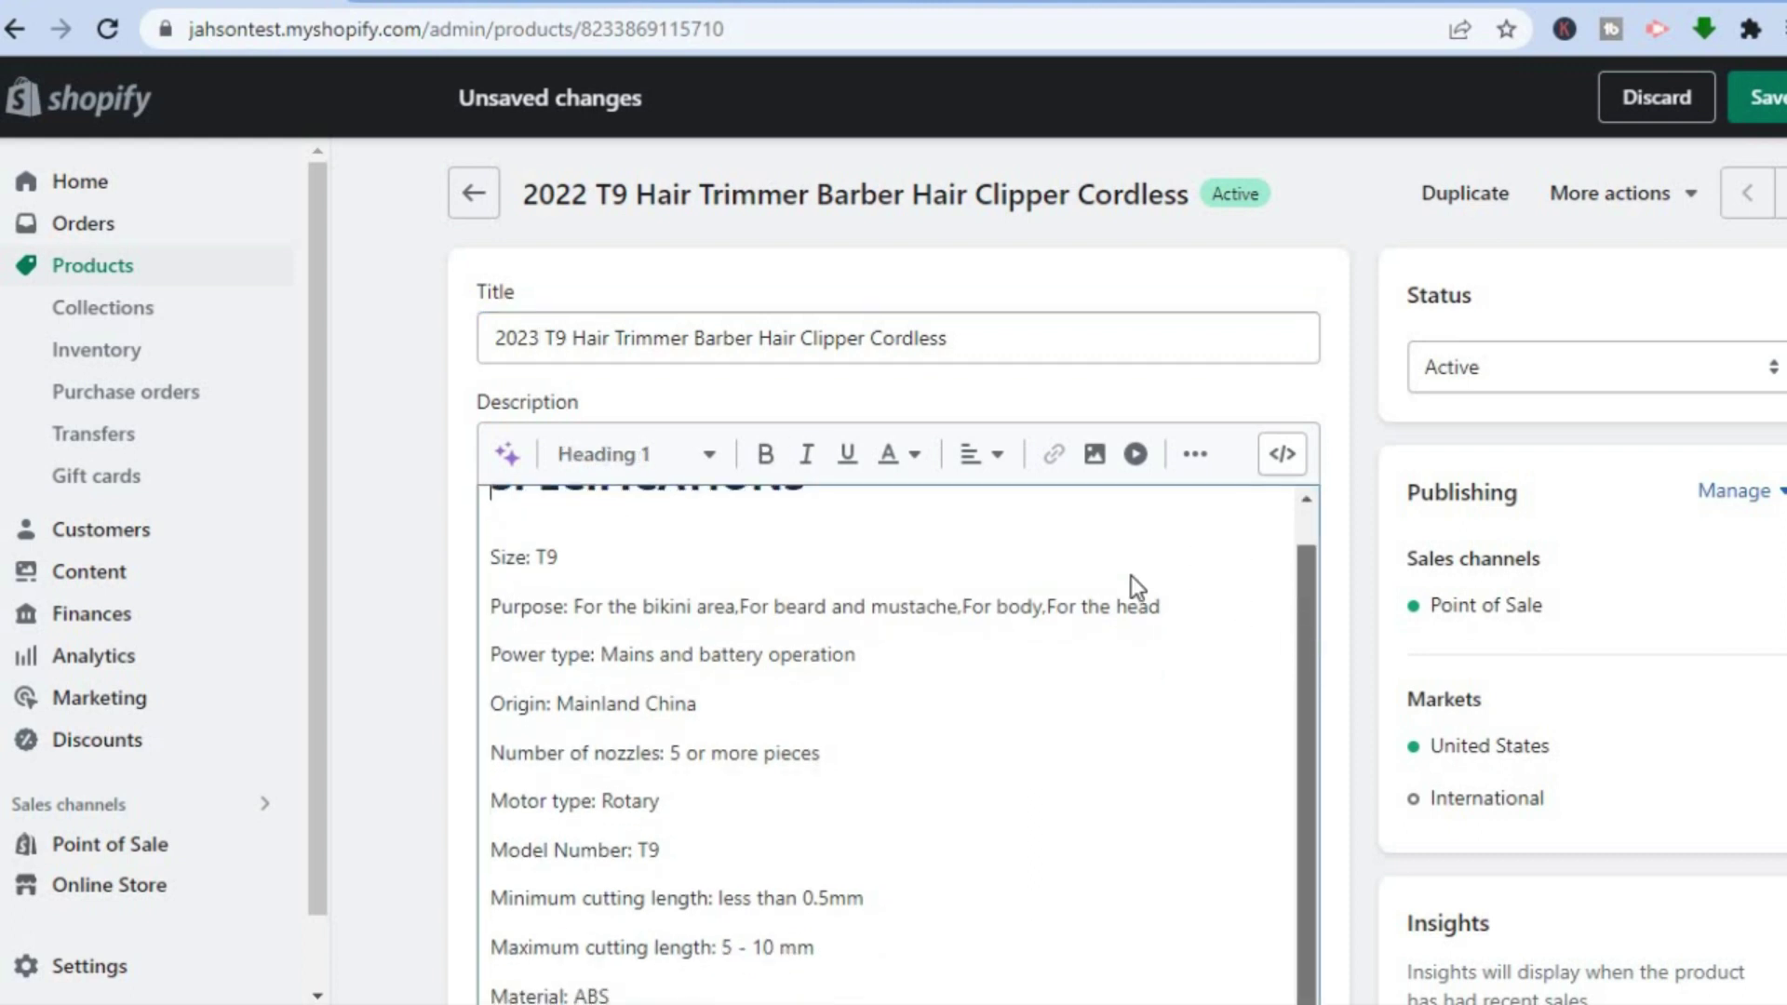
{"action": "left_click_drag", "start_coordinate": [1305, 622], "coordinate": [1285, 565]}
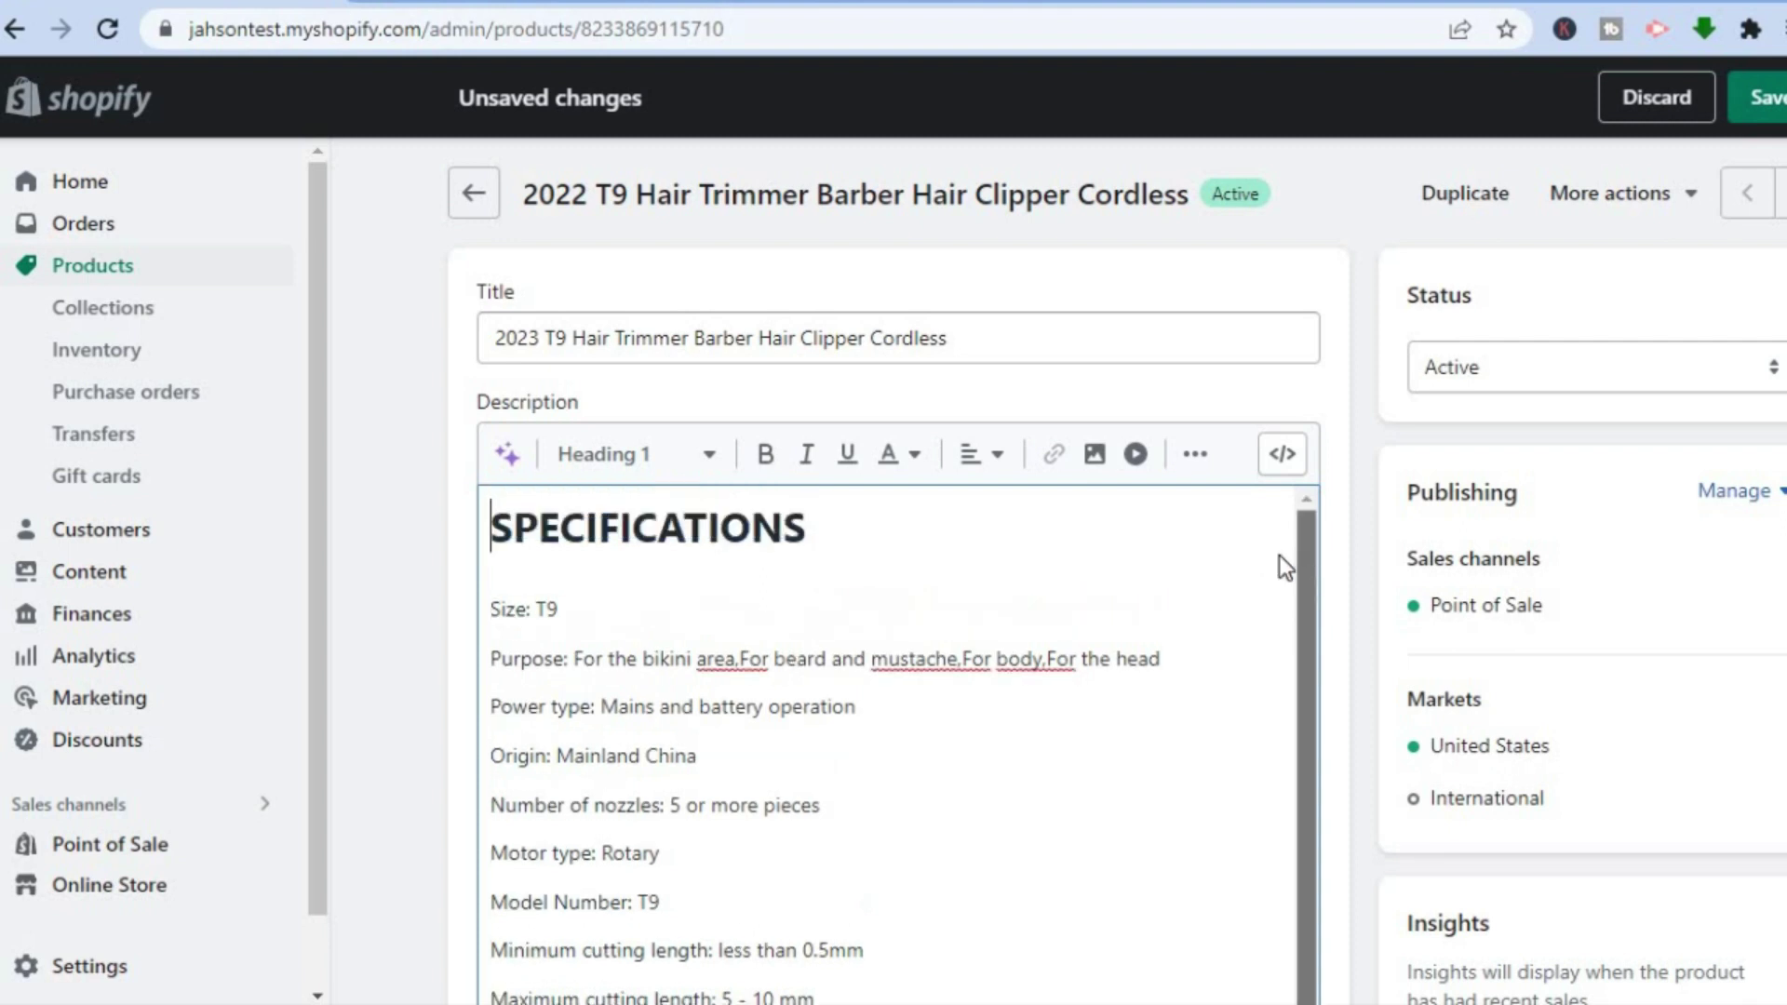
{"action": "left_click", "coordinate": [1143, 467]}
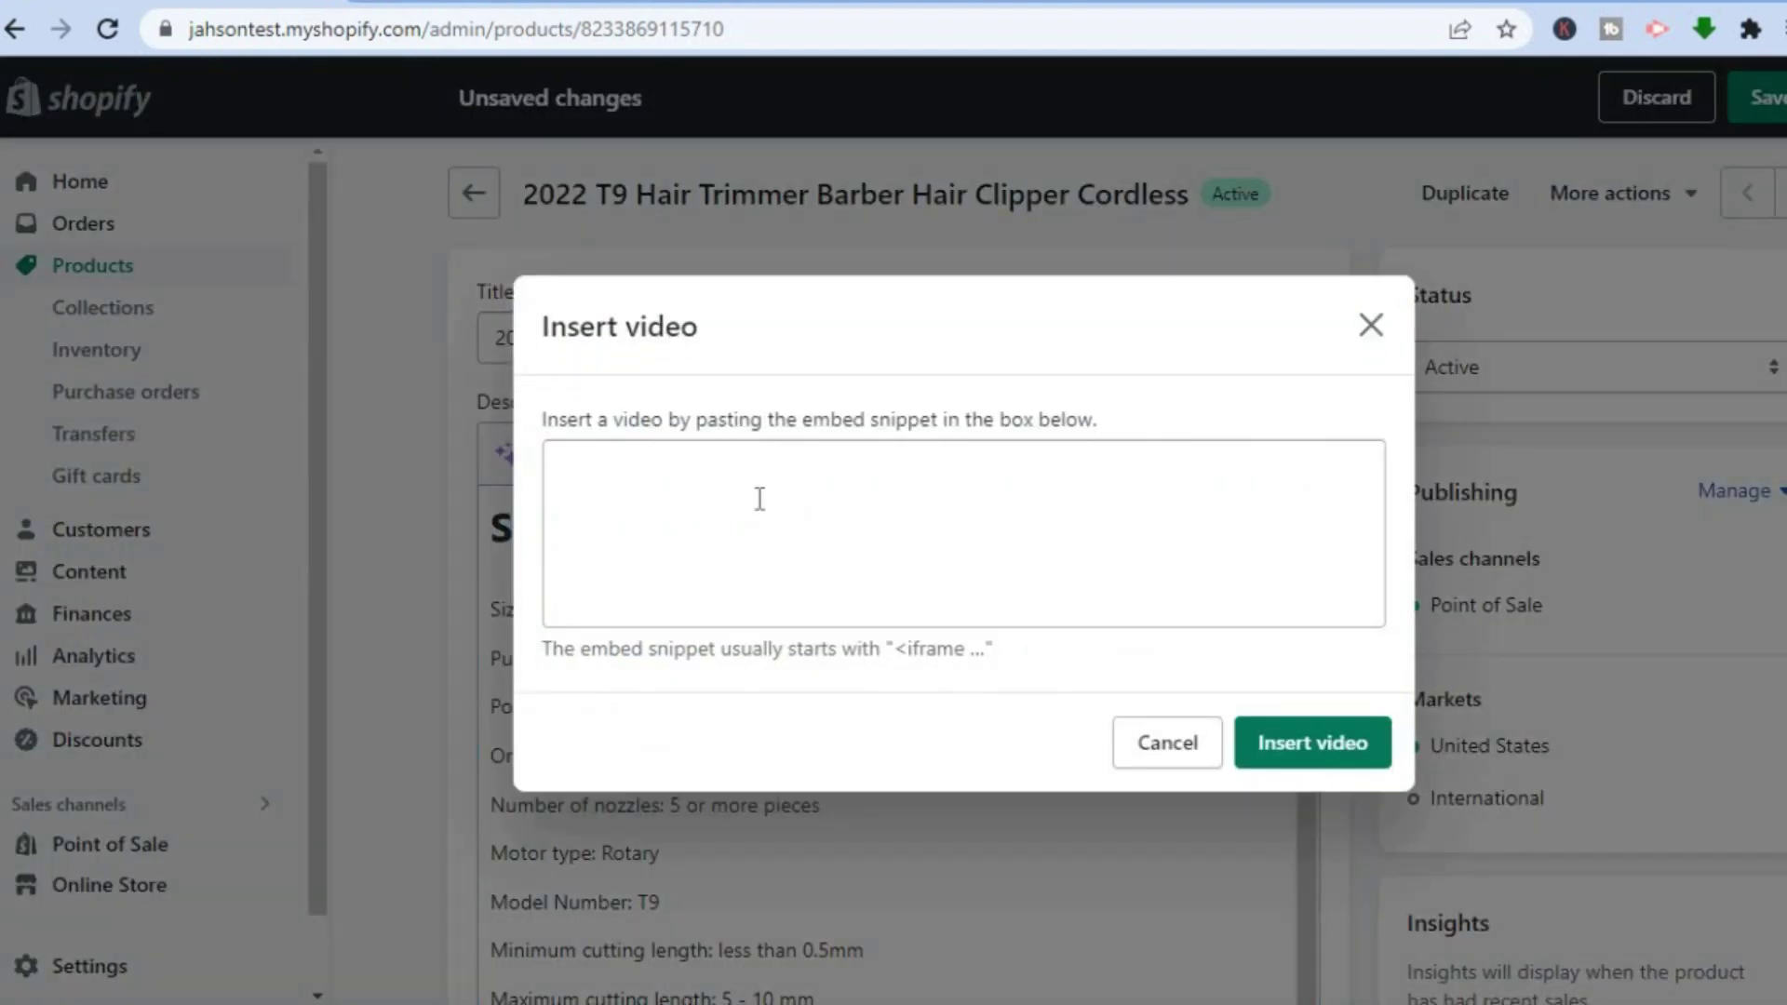
{"action": "left_click", "coordinate": [796, 507]}
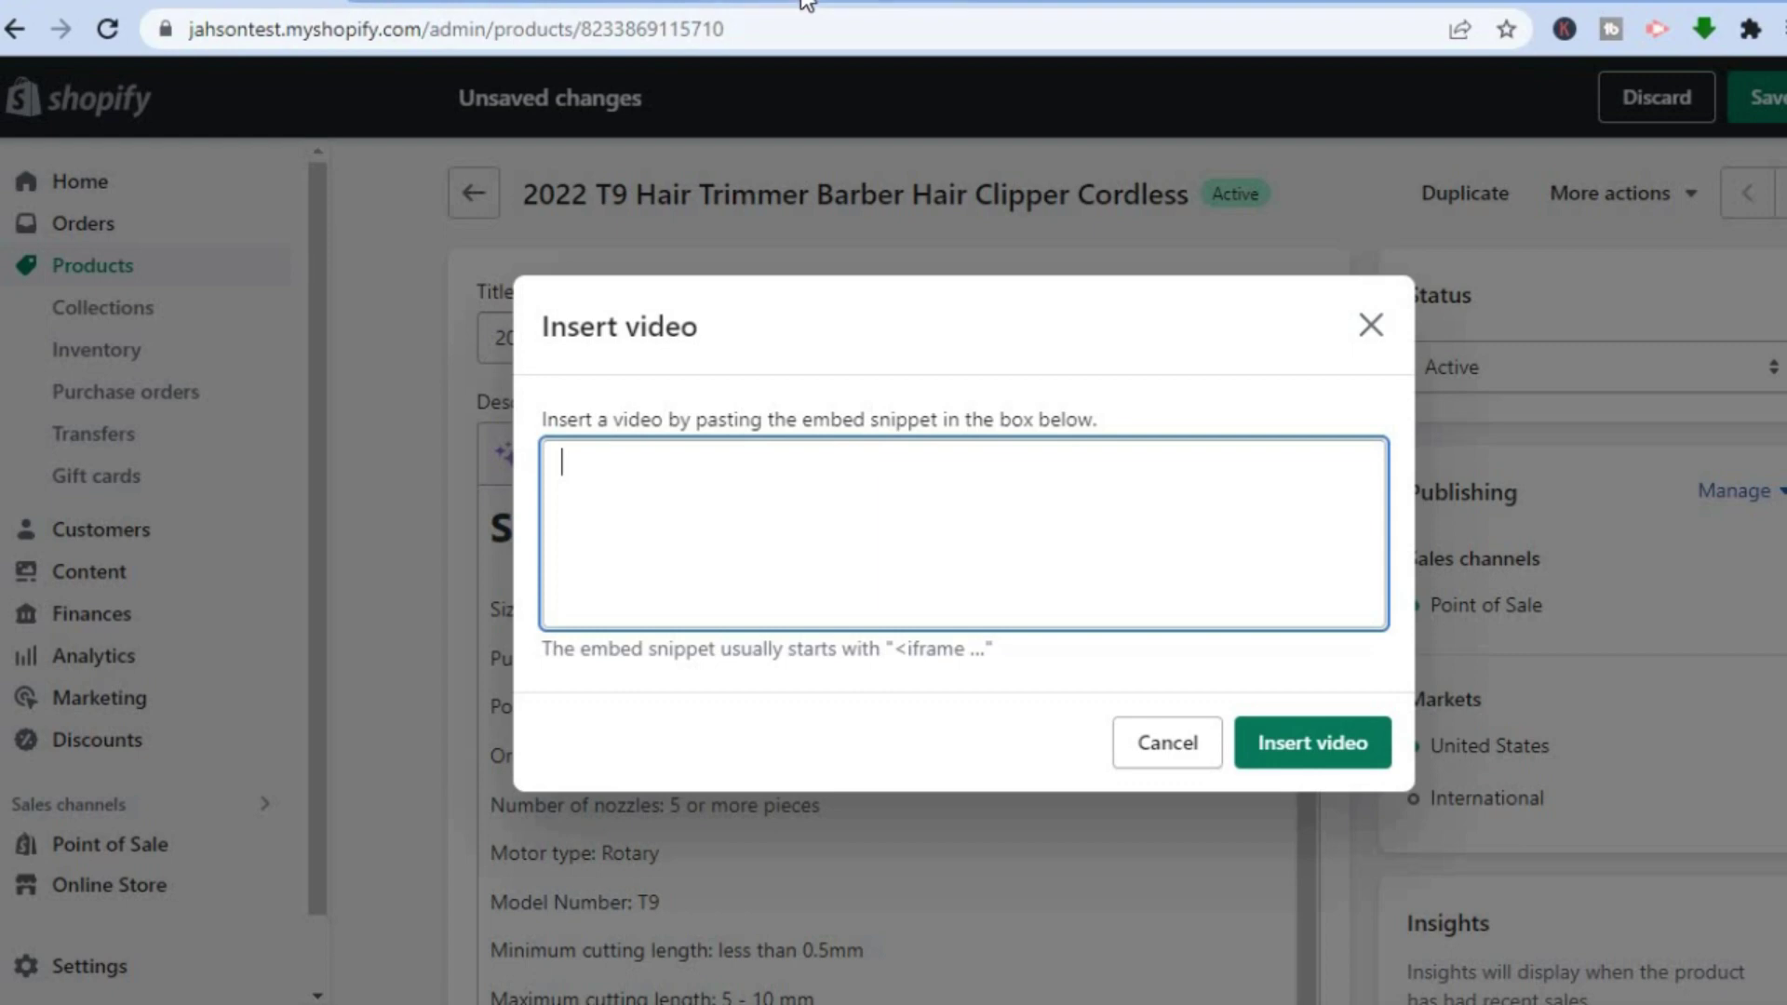
{"action": "key", "text": "ctrl+Tab"}
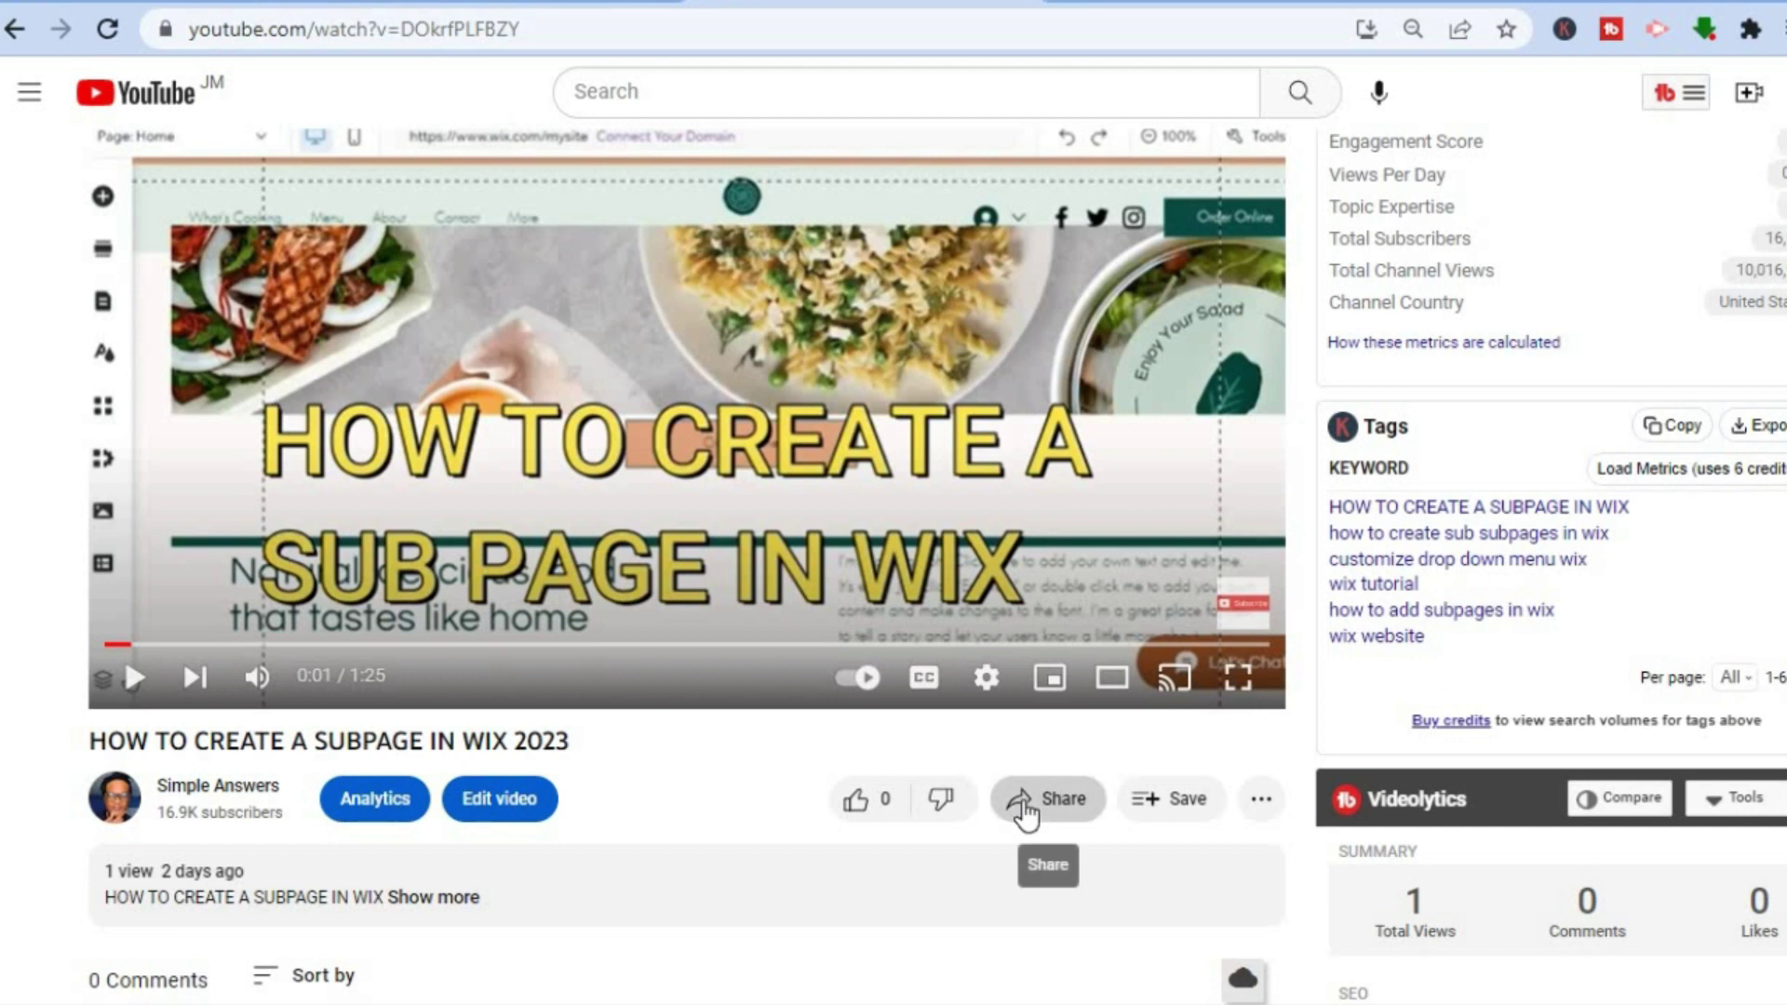
Copy the YouTube video's iframe embed code via Share > Embed, then return to the Shopify product
{"action": "left_click", "coordinate": [1026, 816]}
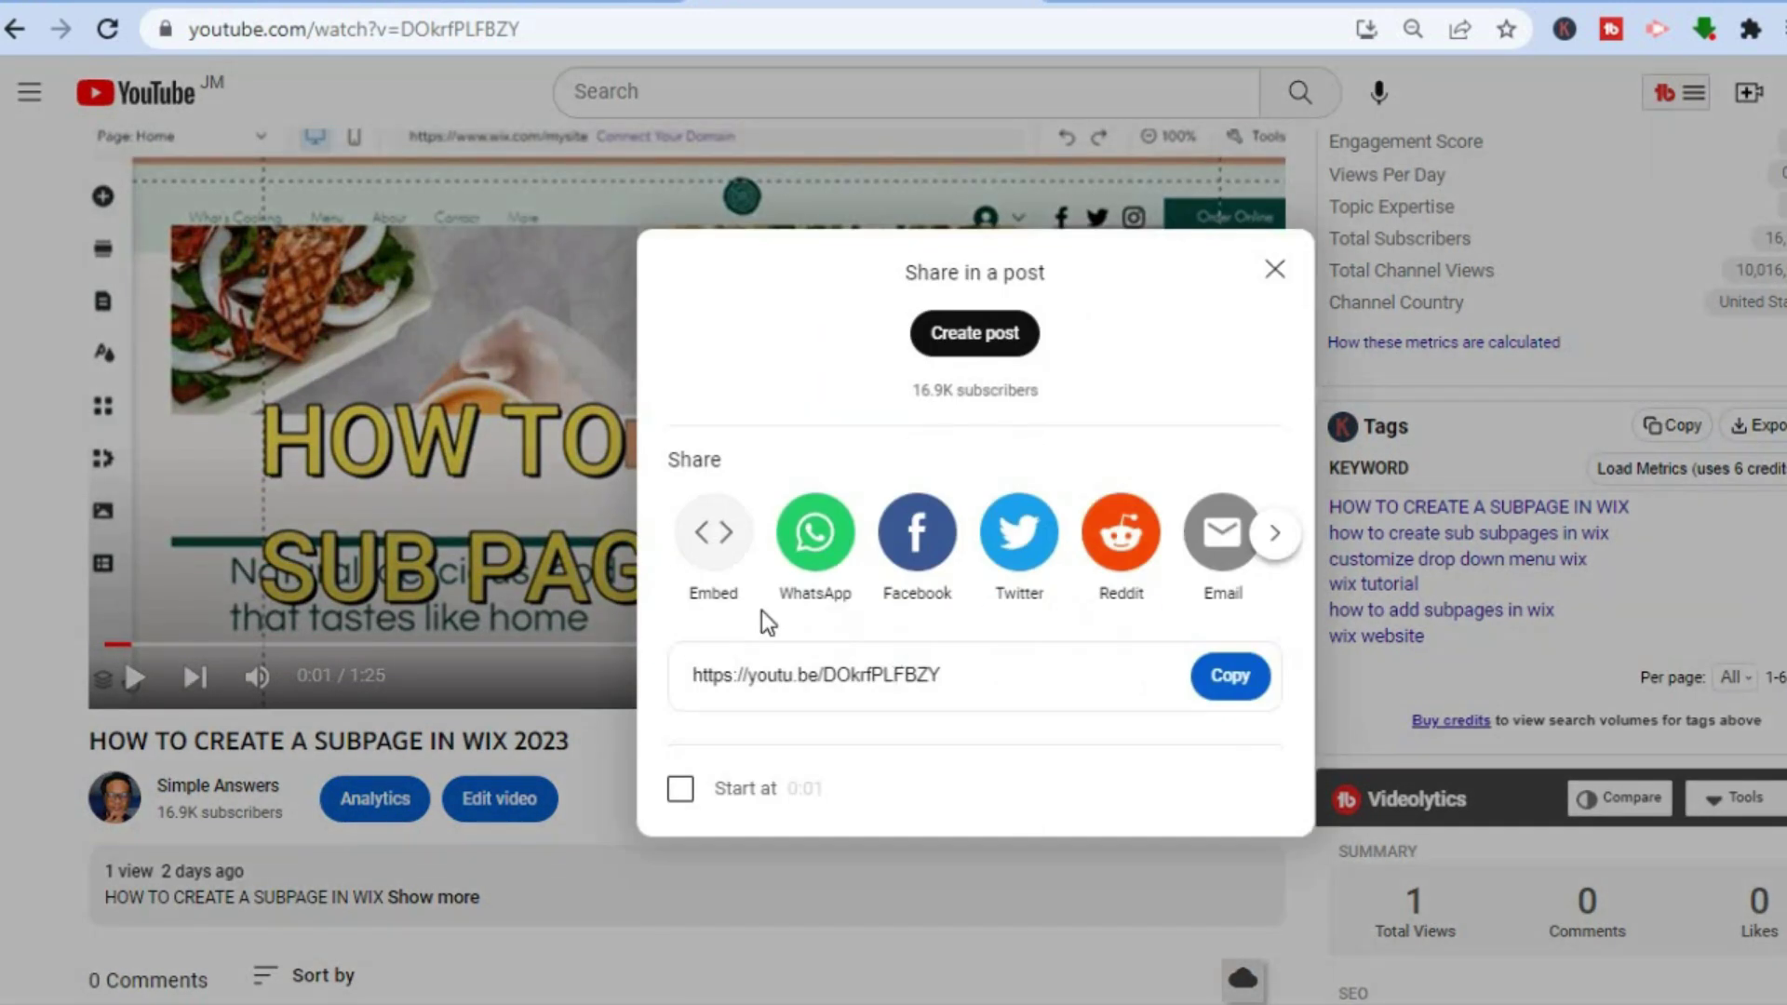
{"action": "left_click", "coordinate": [715, 540]}
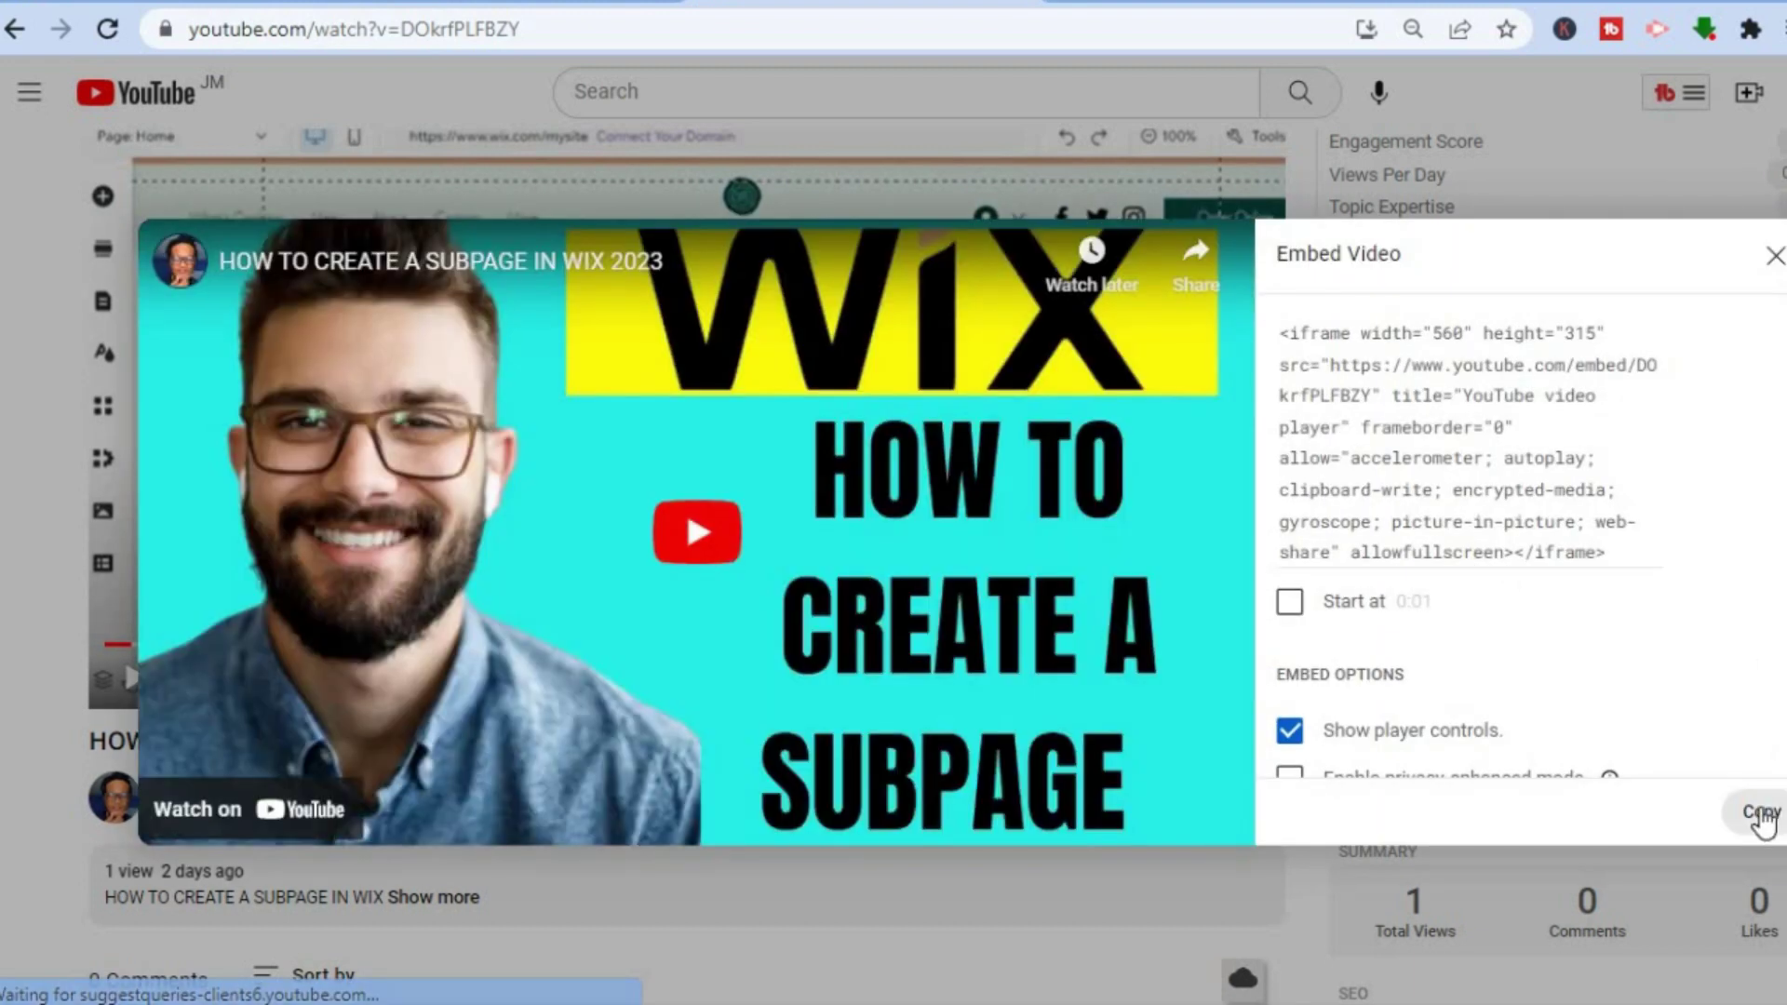
{"action": "left_click", "coordinate": [1762, 819]}
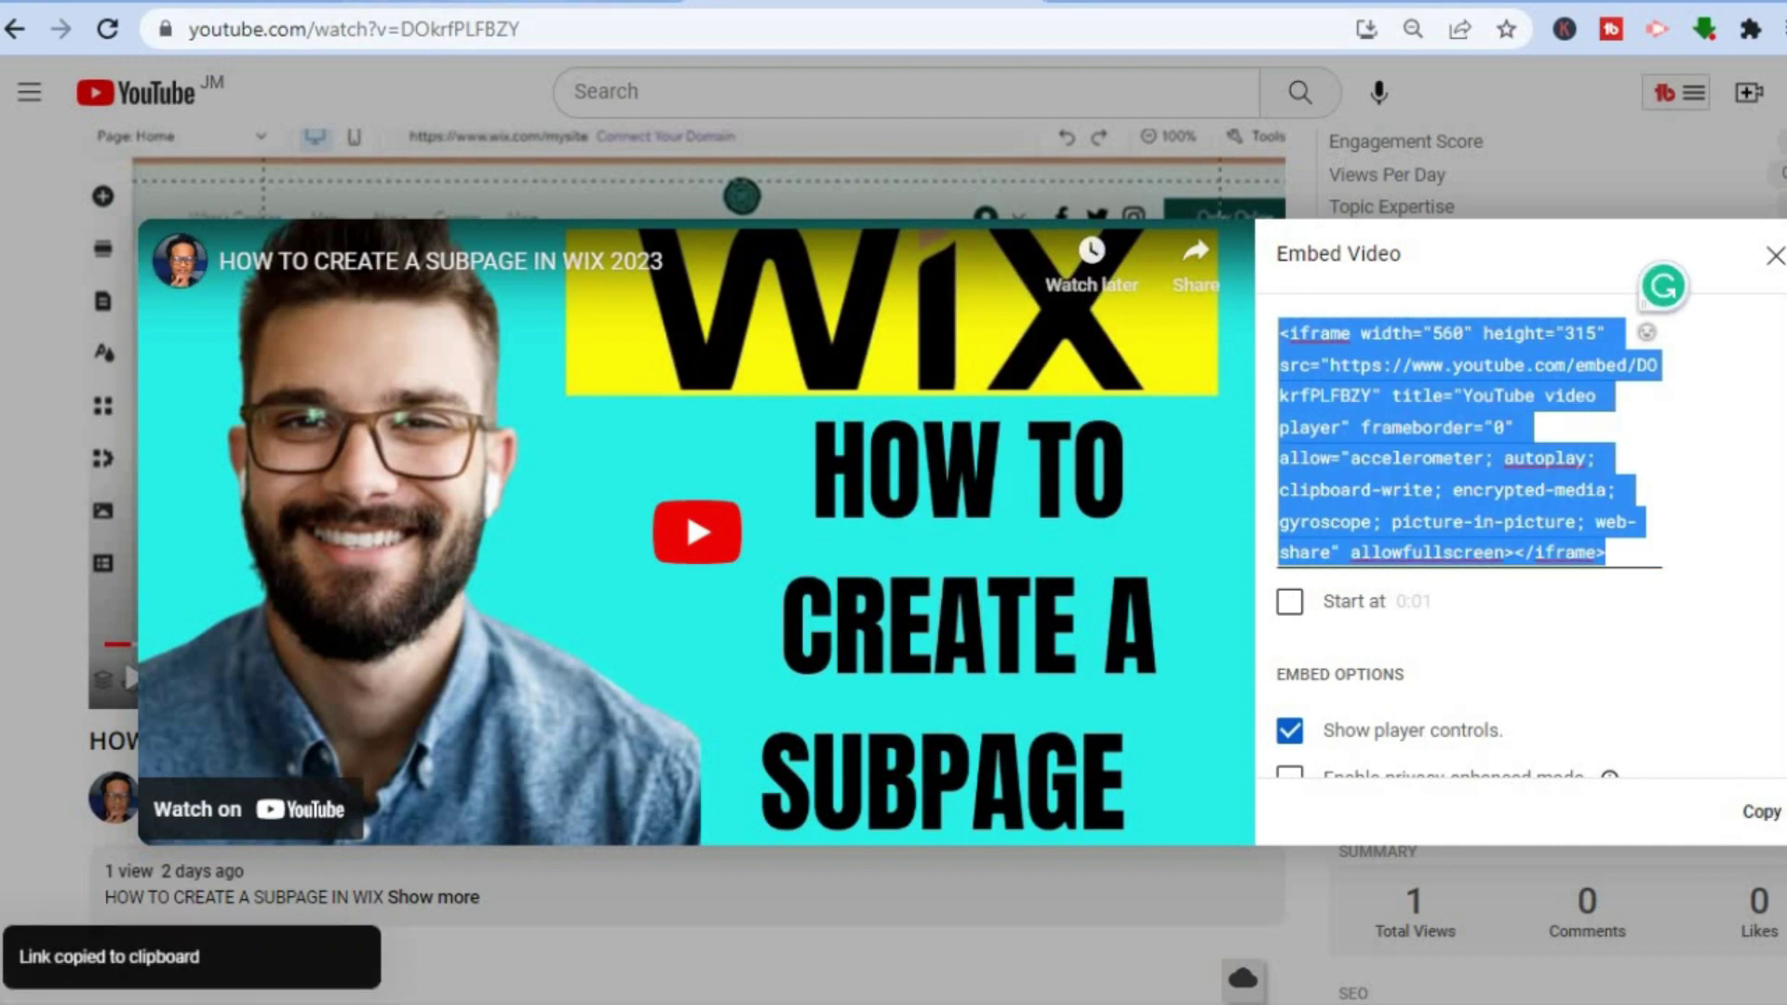
{"action": "left_click", "coordinate": [233, 7]}
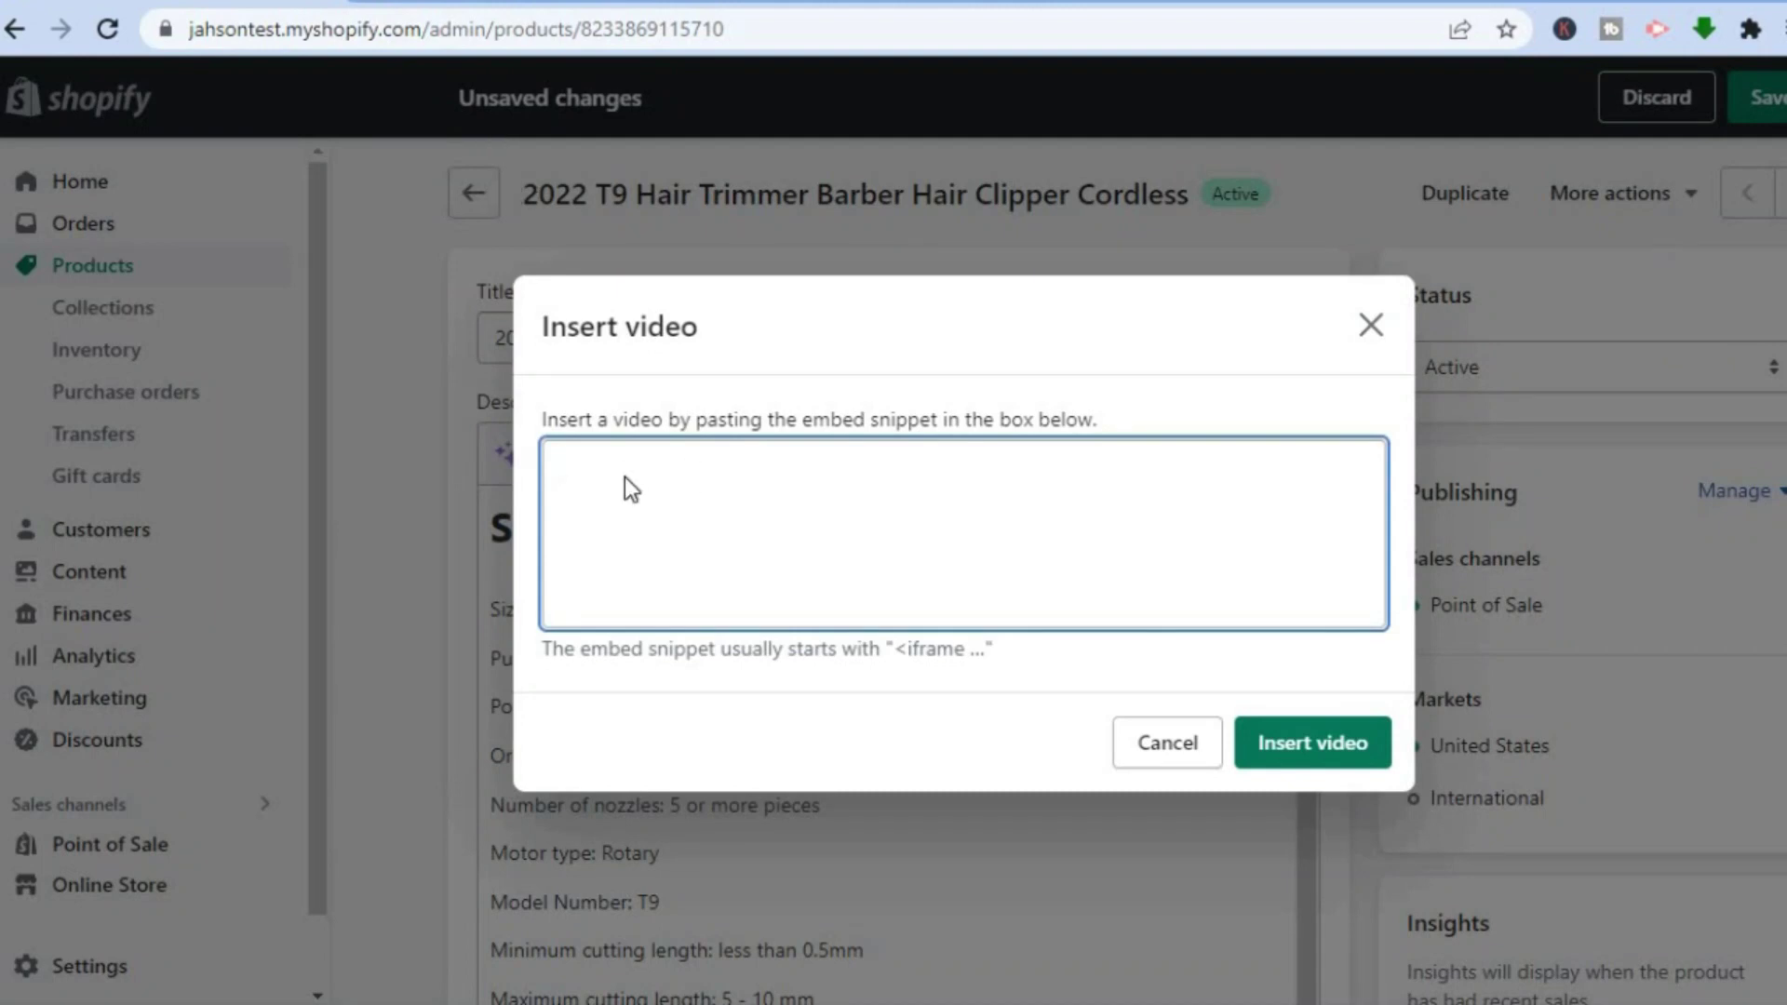
{"action": "right_click", "coordinate": [624, 477]}
{"action": "left_click", "coordinate": [689, 703]}
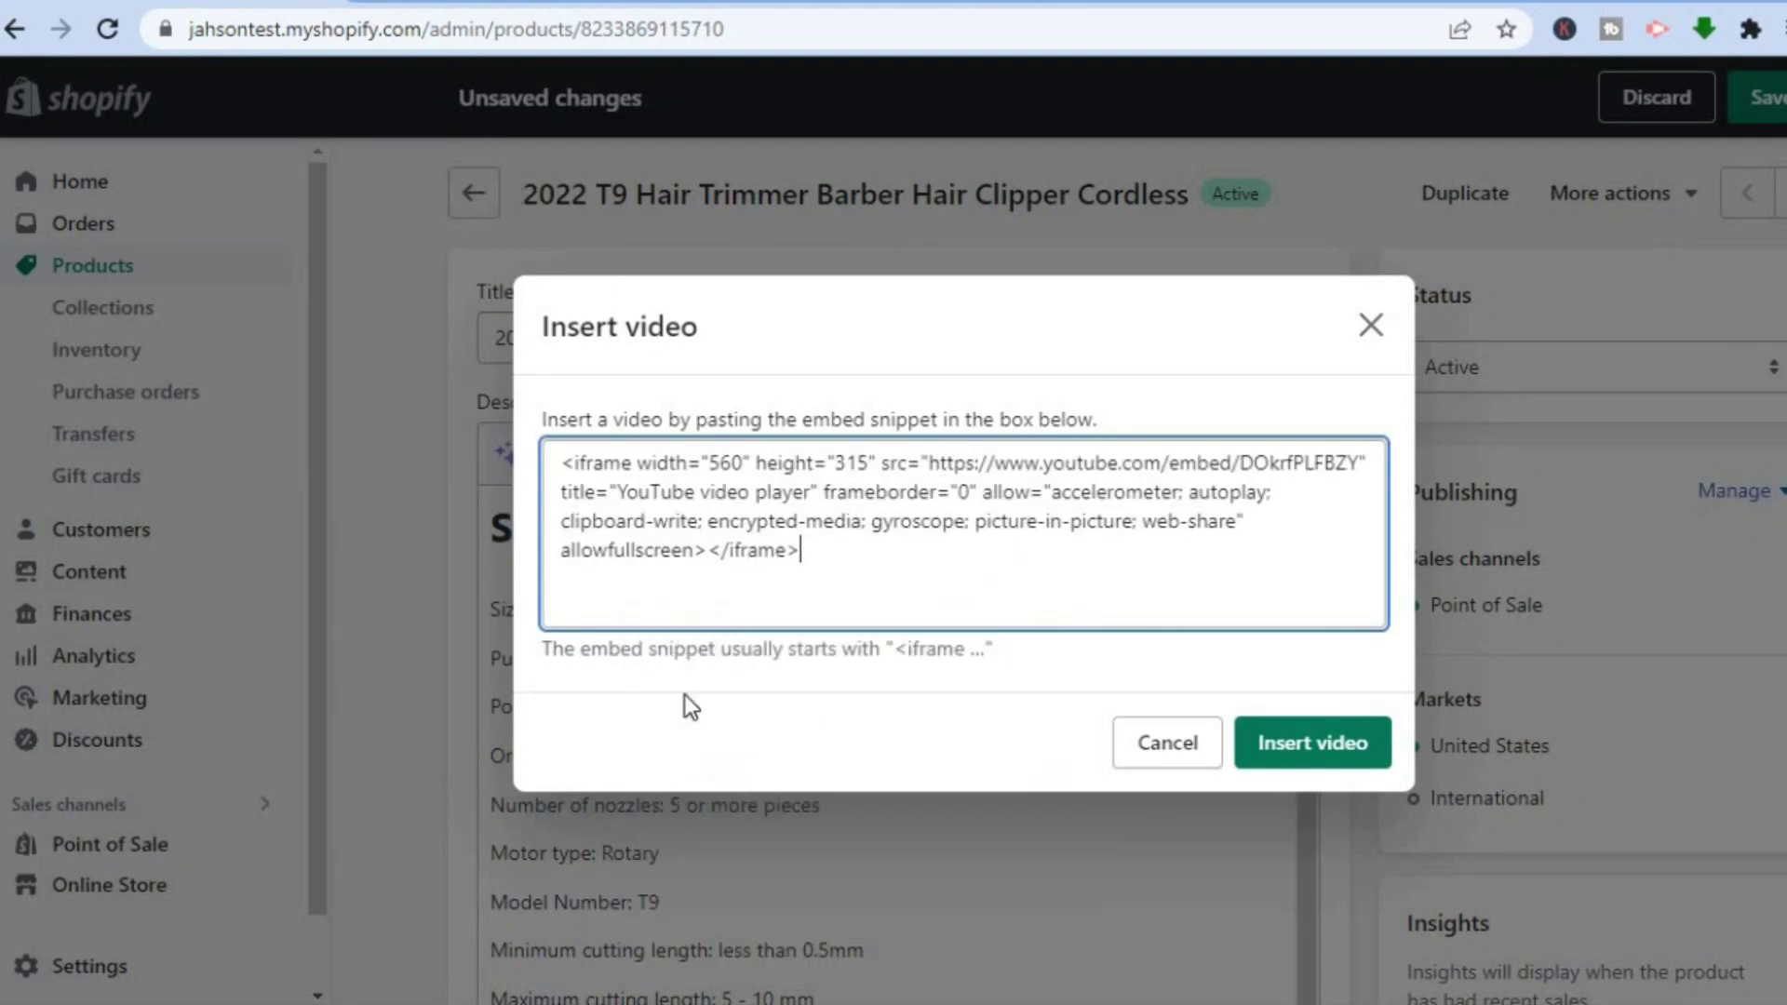
{"action": "left_click", "coordinate": [1290, 744]}
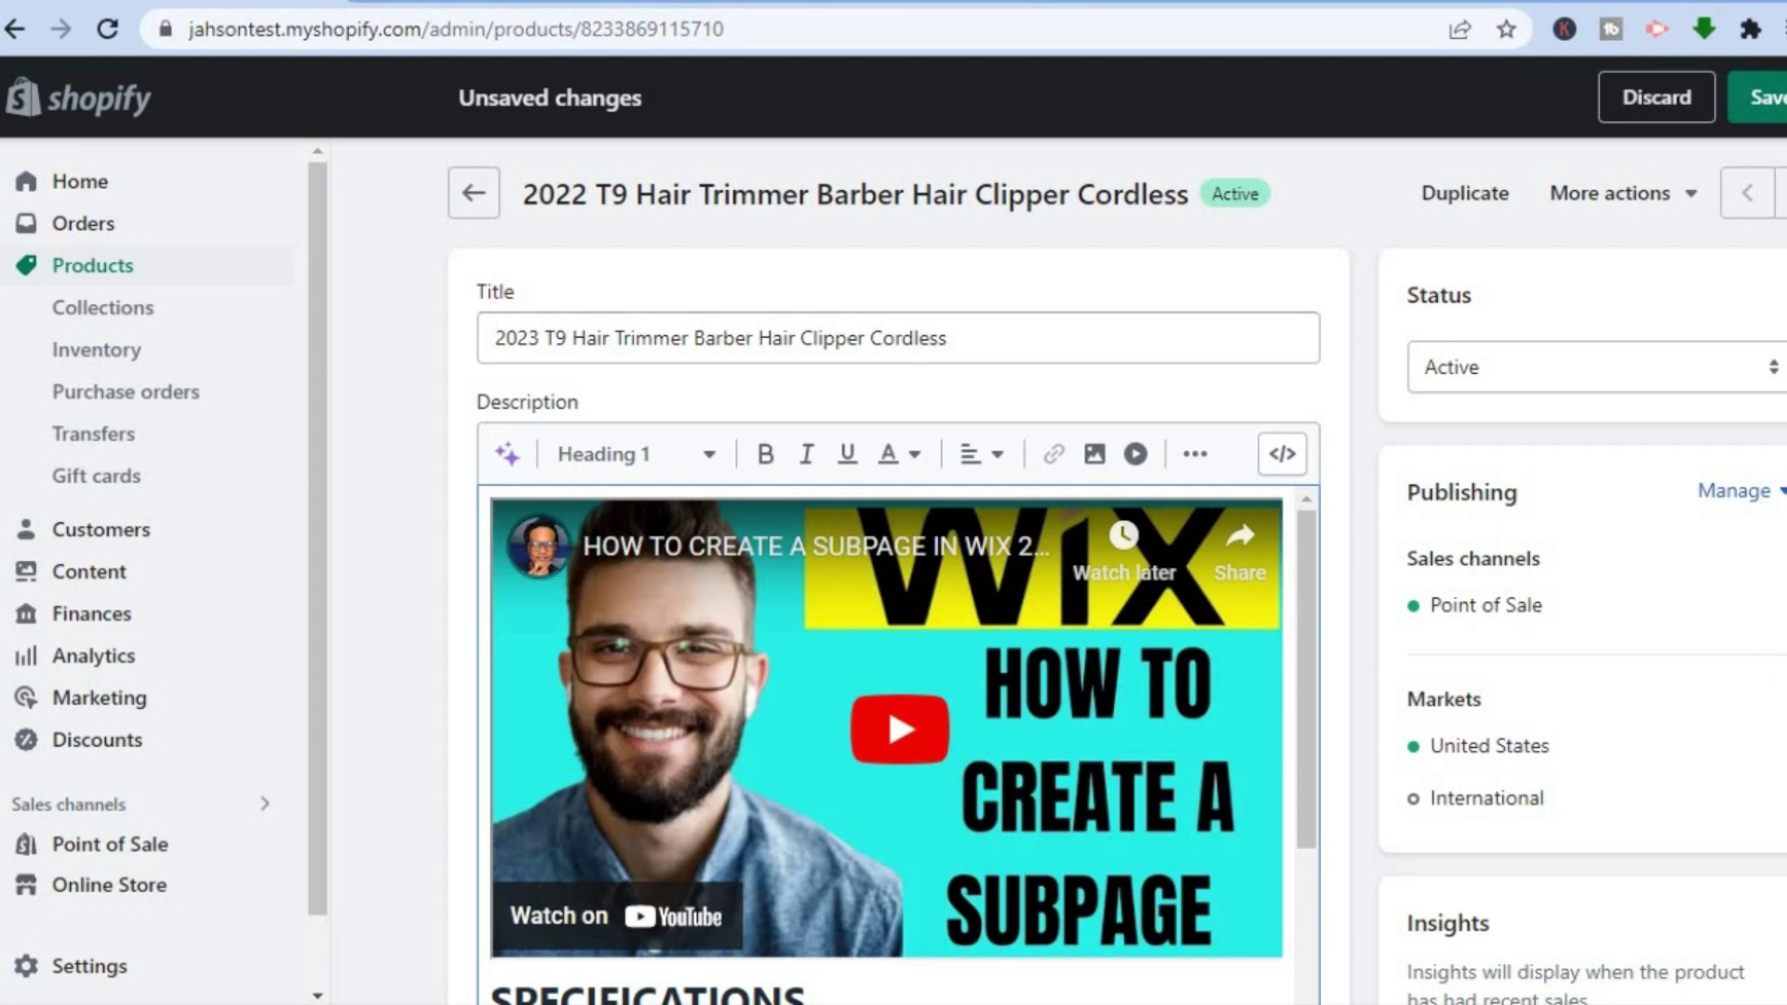
{"action": "scroll", "coordinate": [893, 558], "scroll_direction": "down", "scroll_amount": 2}
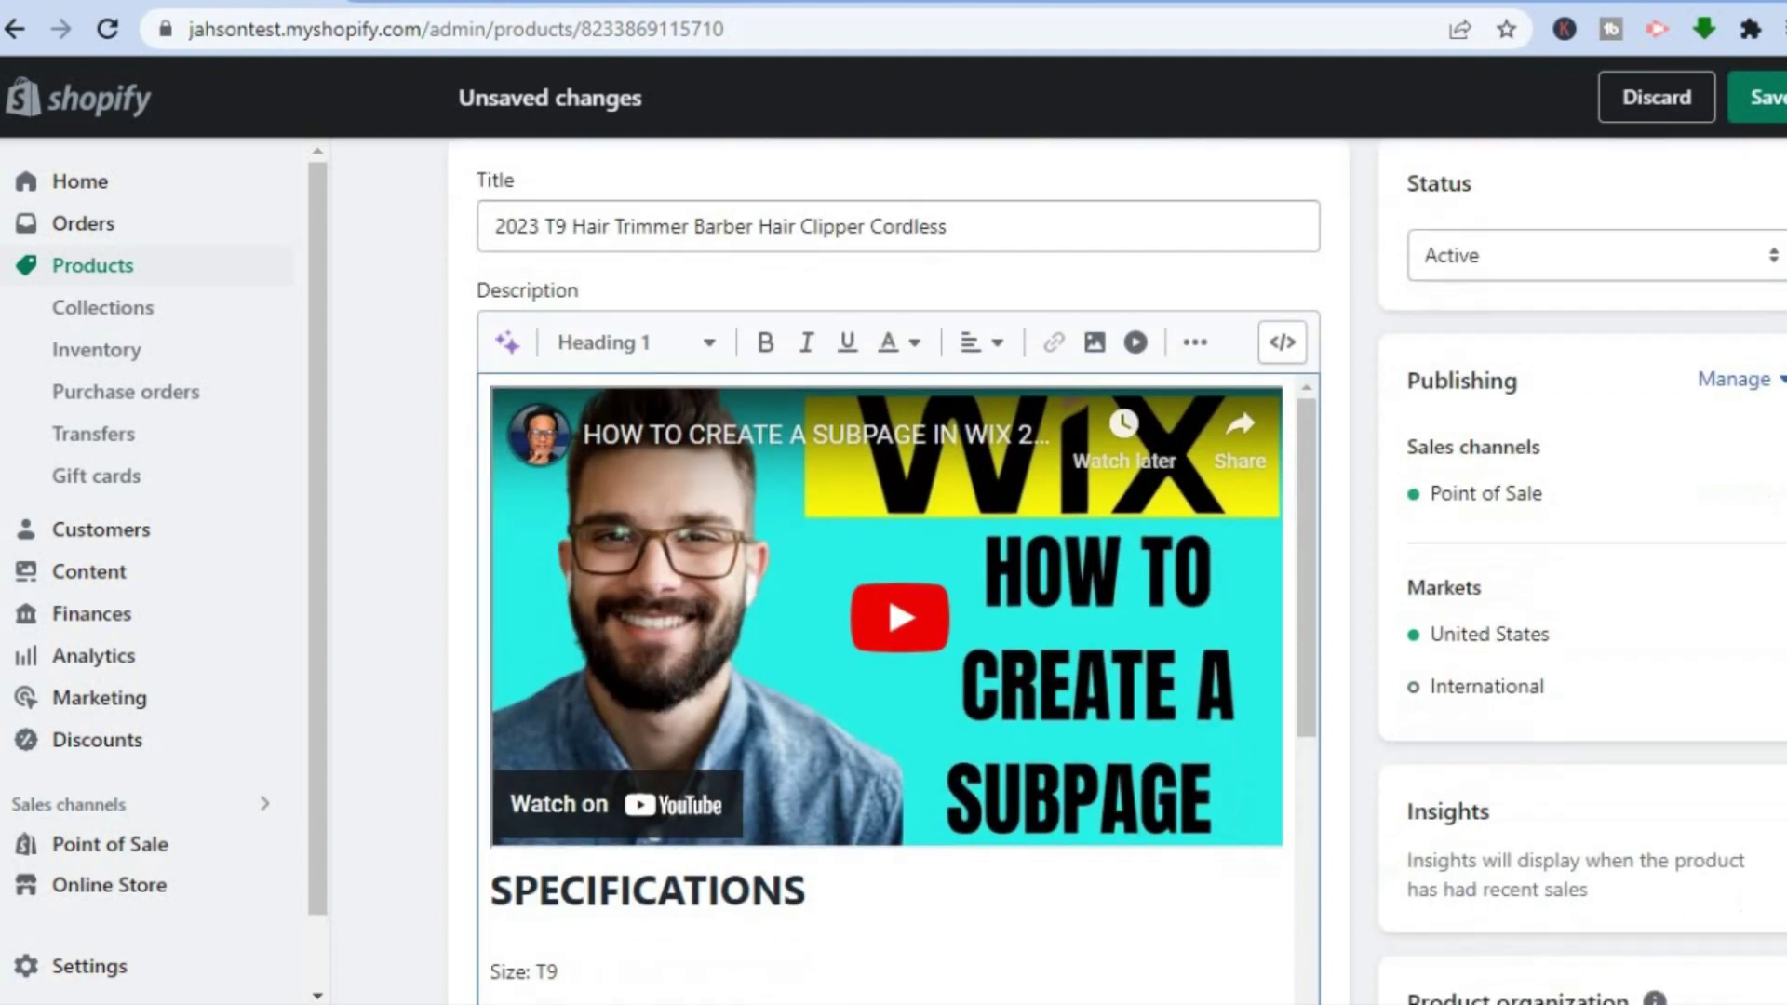
{"action": "scroll", "coordinate": [1117, 570], "scroll_direction": "down", "scroll_amount": 1}
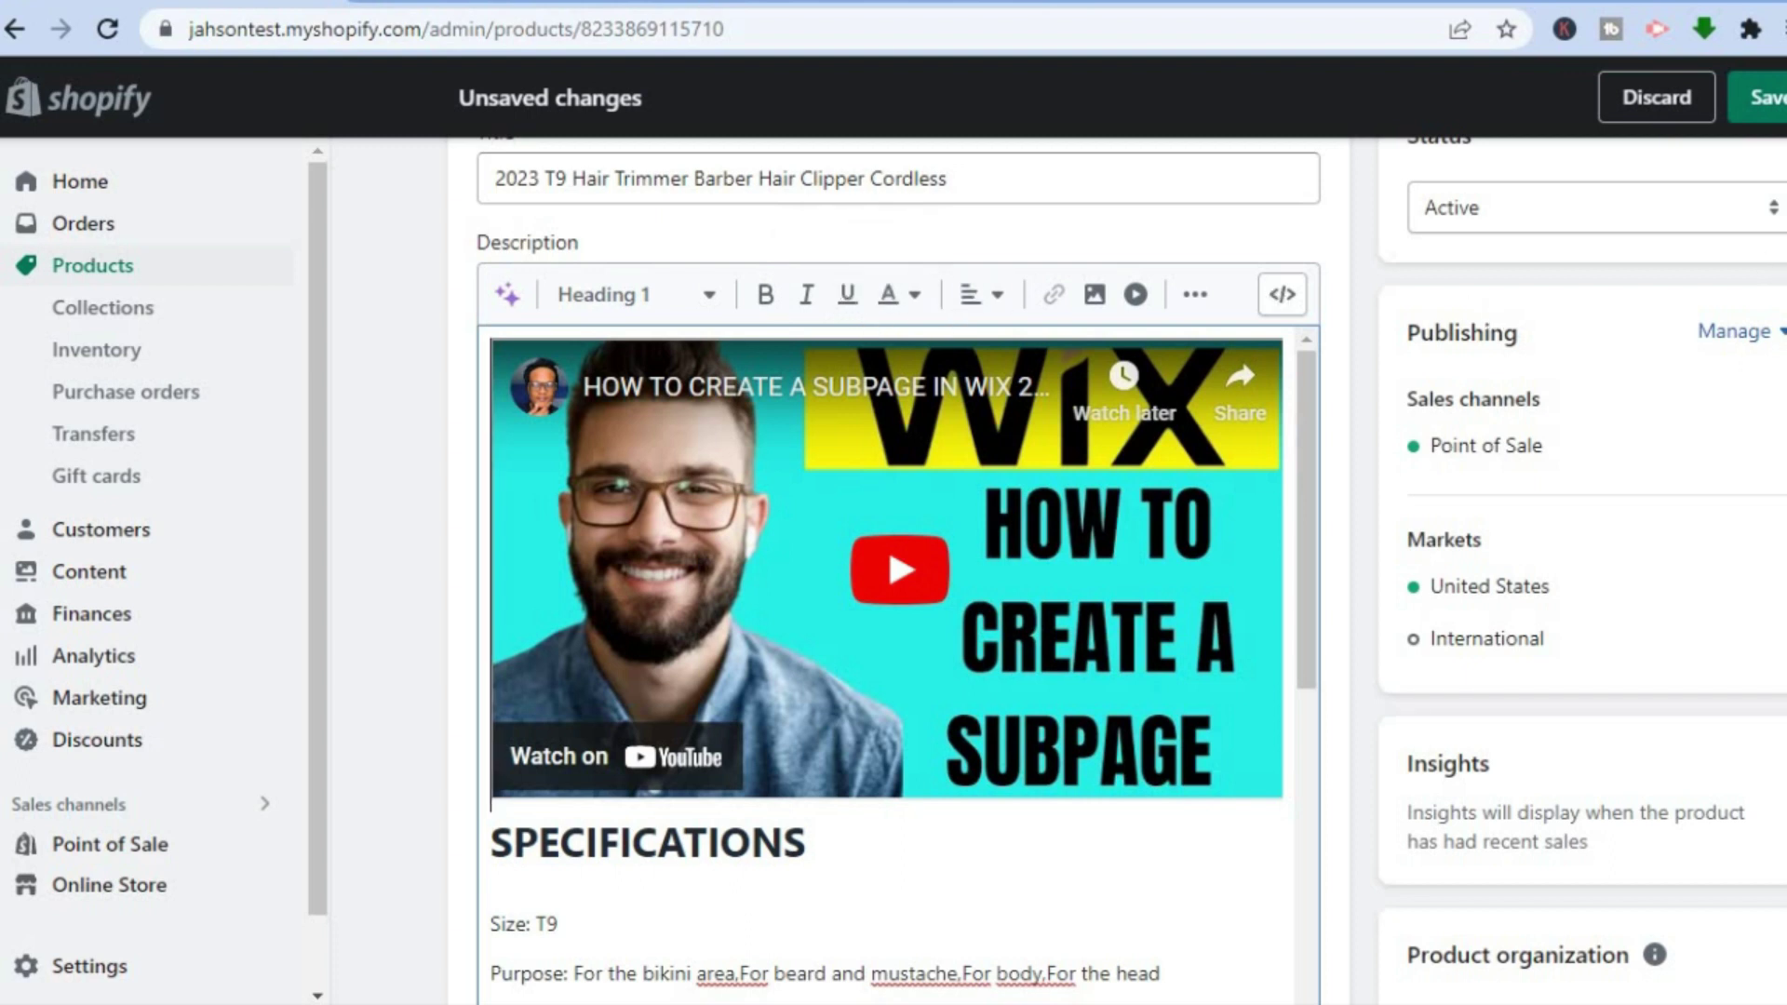
{"action": "scroll", "coordinate": [1131, 570], "scroll_direction": "down", "scroll_amount": 4}
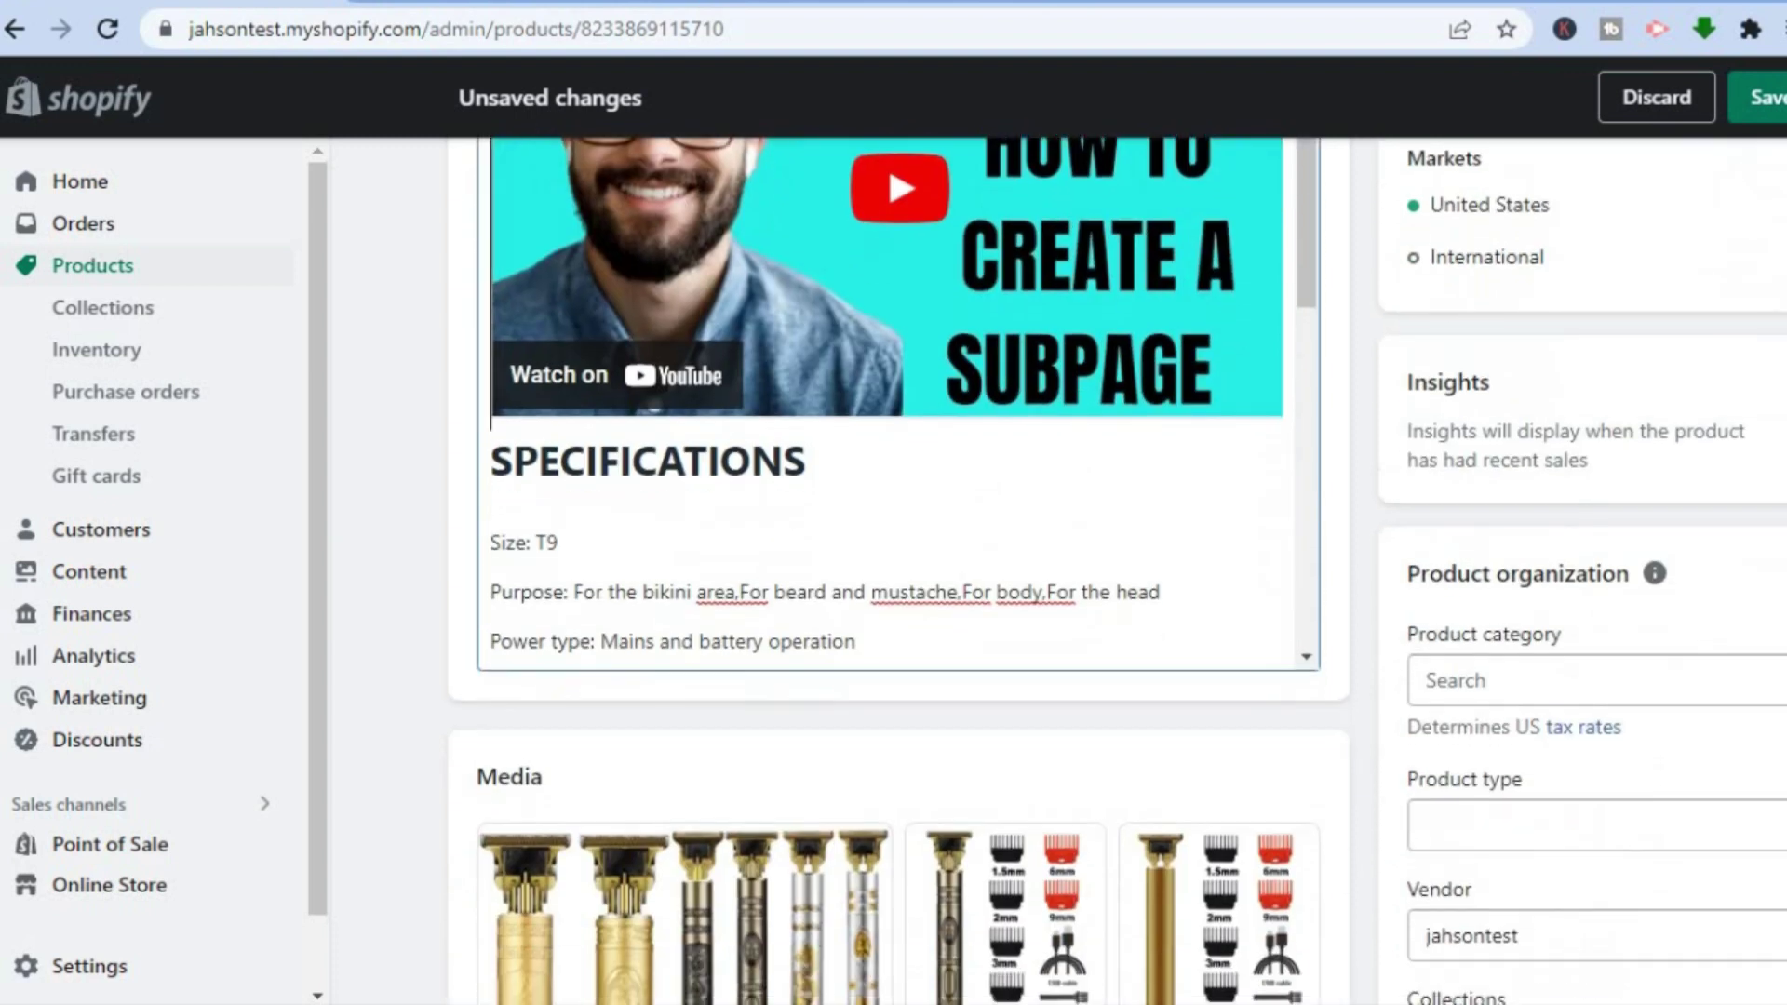
{"action": "scroll", "coordinate": [1117, 569], "scroll_direction": "down", "scroll_amount": 4}
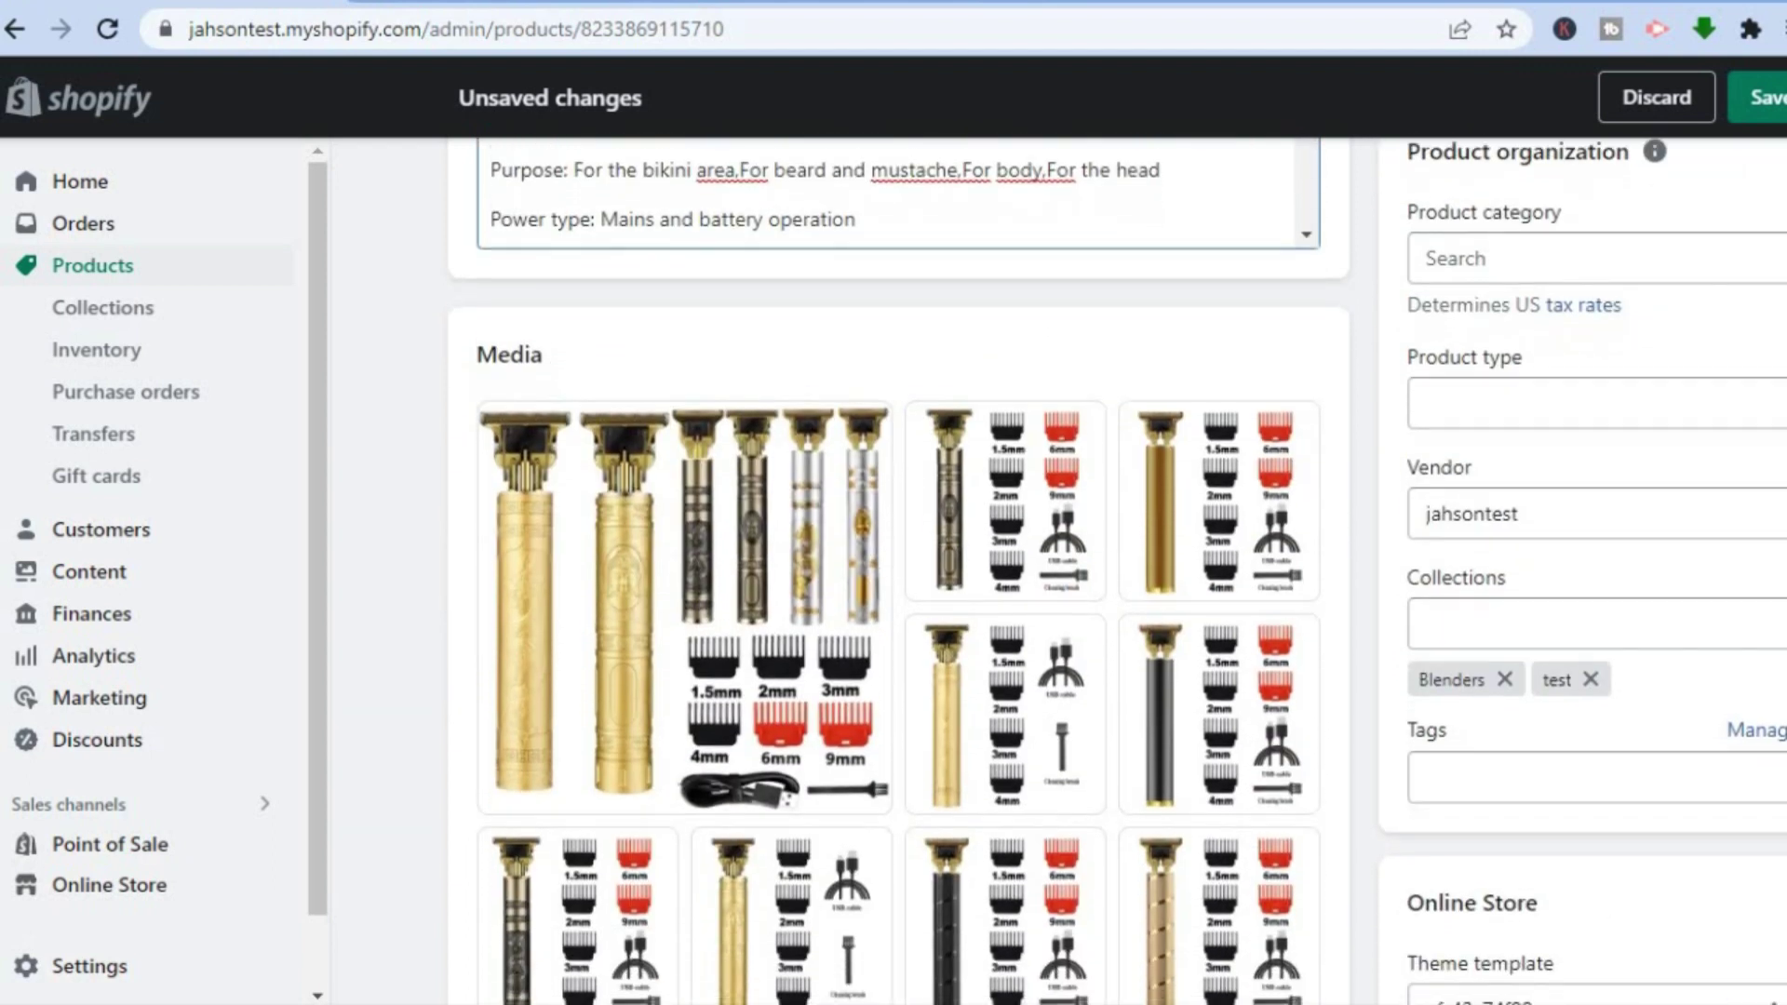
{"action": "scroll", "coordinate": [1117, 572], "scroll_direction": "down", "scroll_amount": 1}
{"action": "scroll", "coordinate": [1210, 466], "scroll_direction": "down", "scroll_amount": 1}
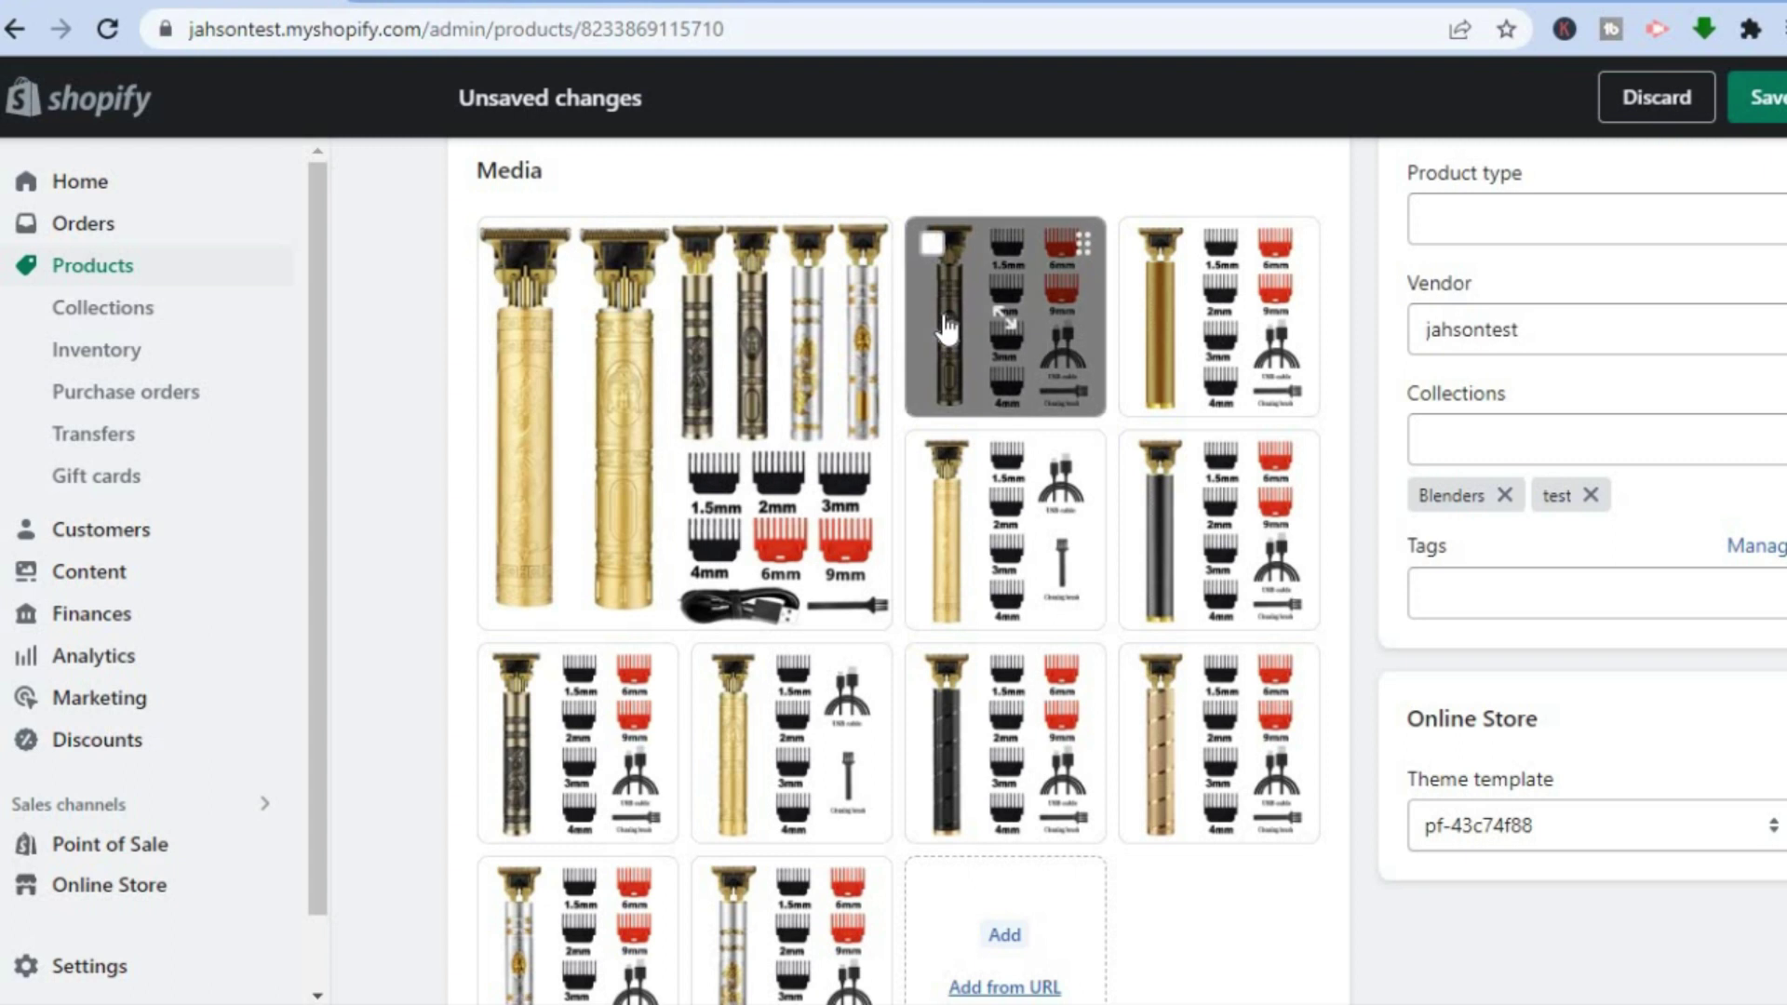
Select the silver trimmer image in Media and delete it permanently
{"action": "left_click", "coordinate": [931, 245]}
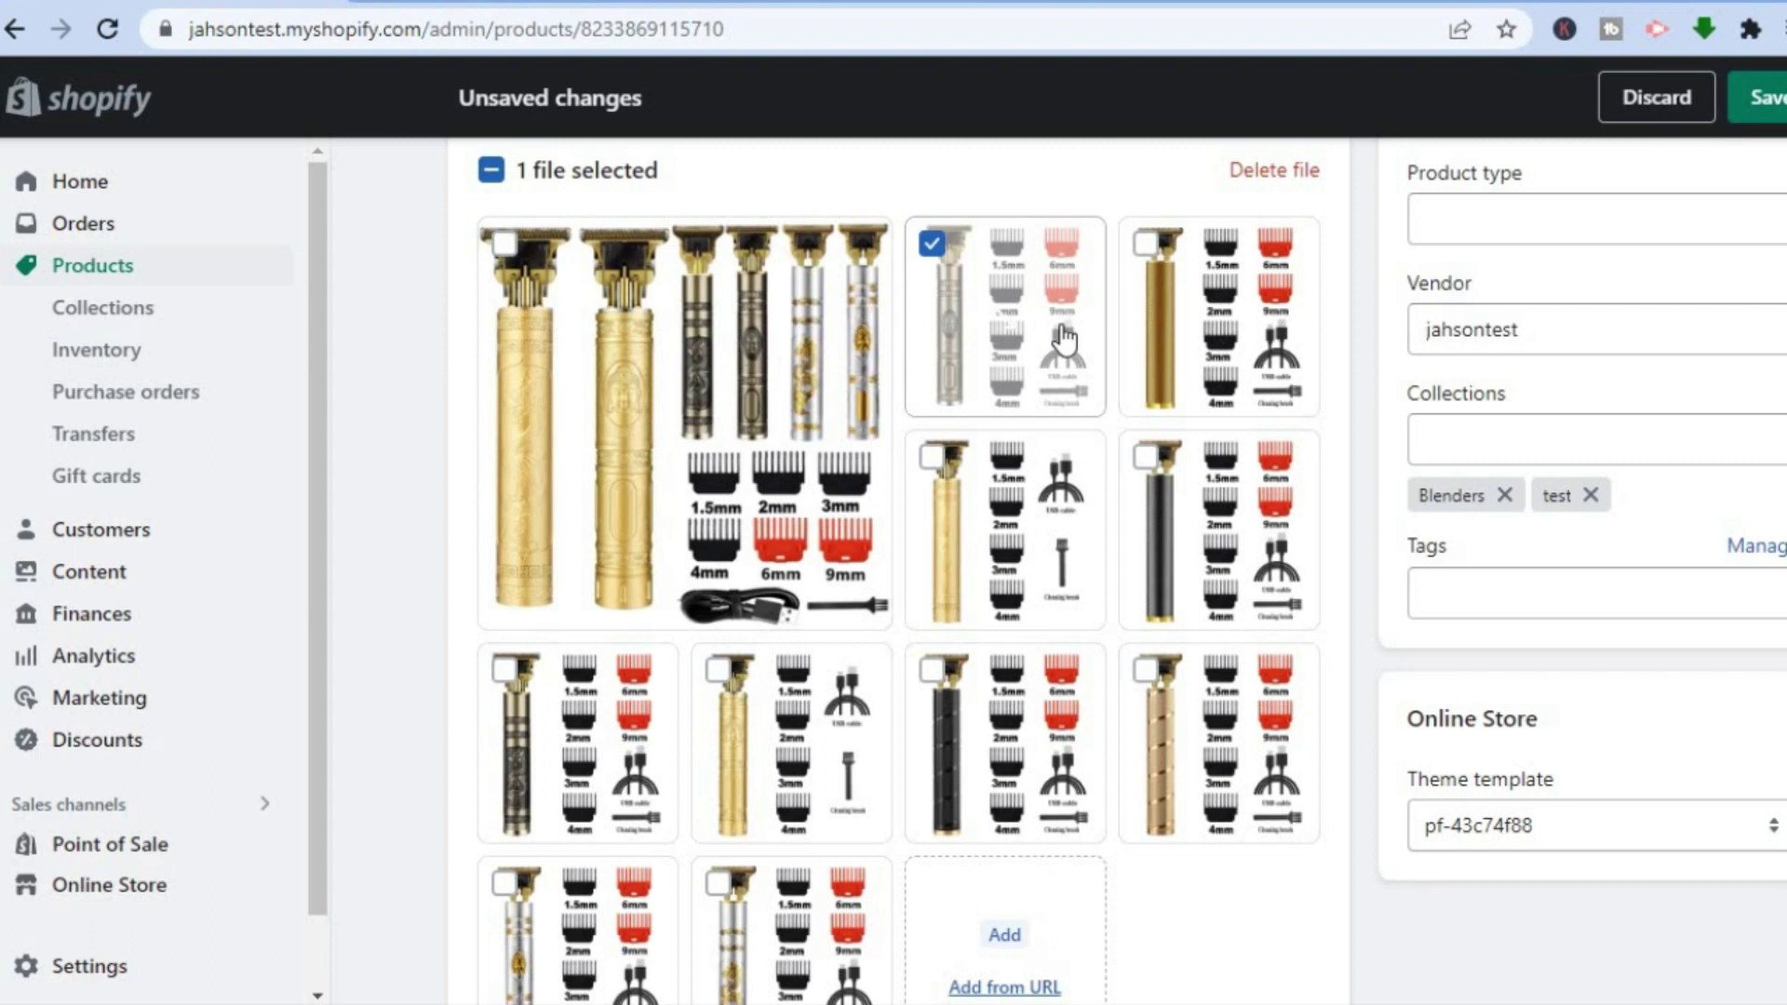
{"action": "left_click", "coordinate": [1264, 166]}
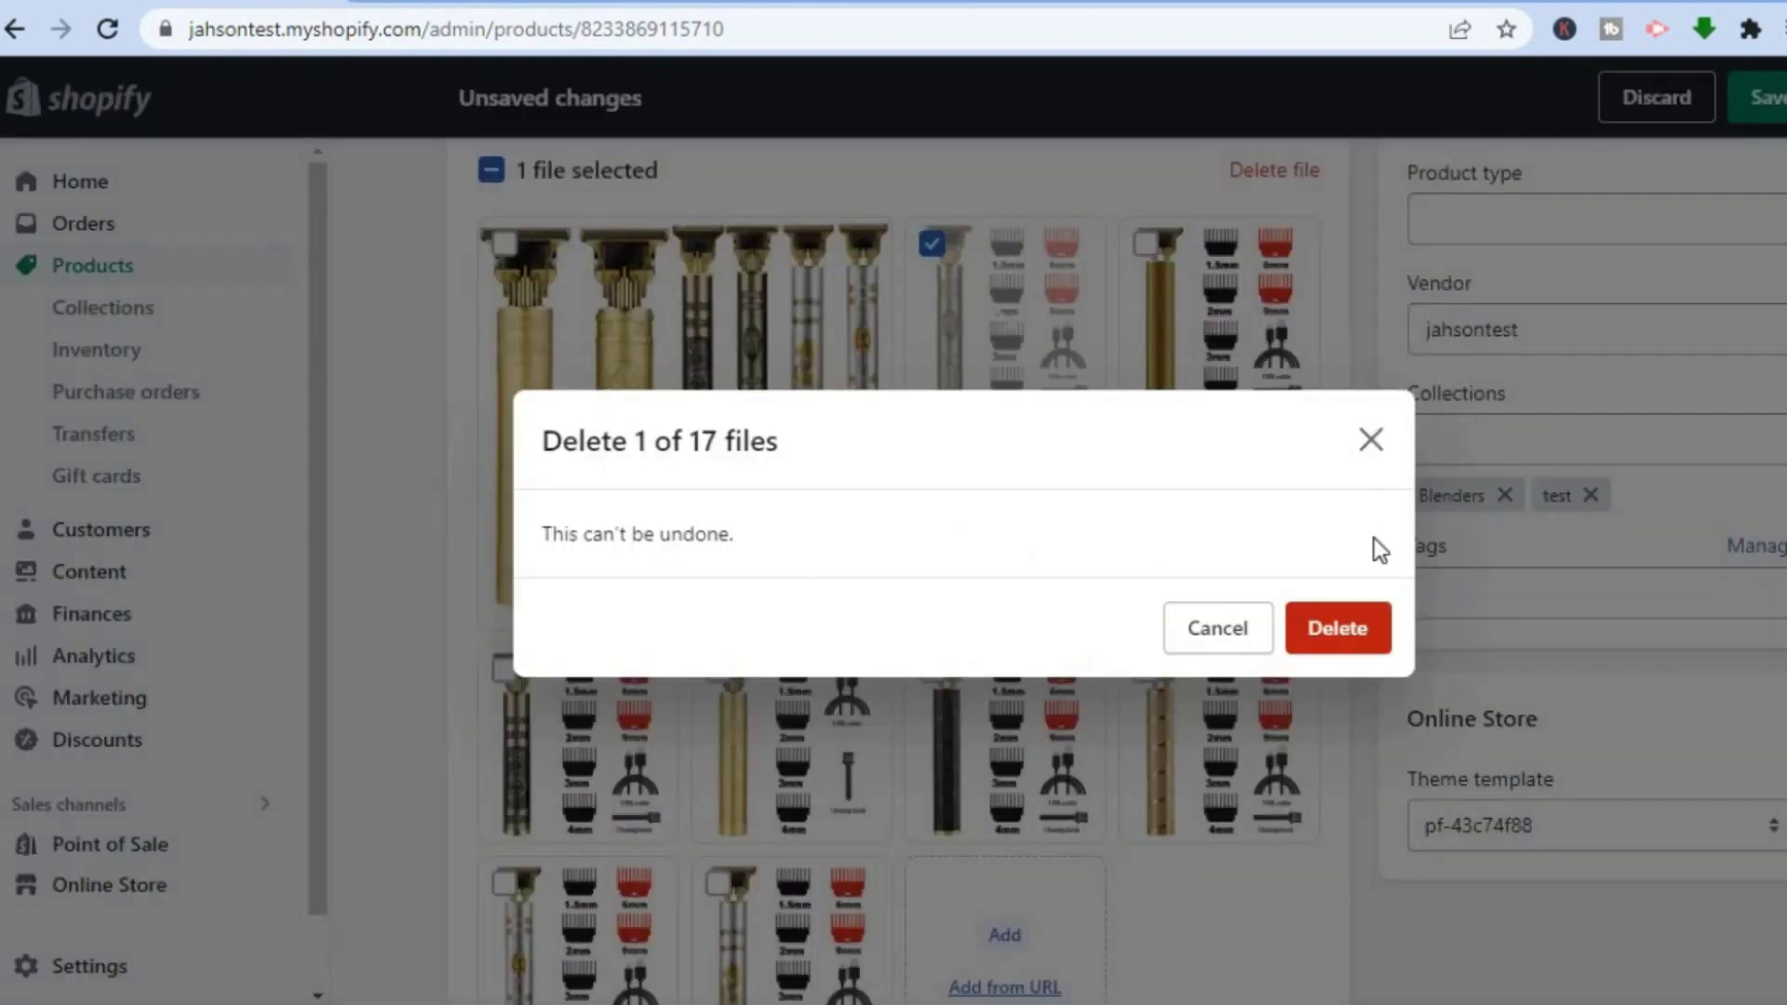
{"action": "left_click", "coordinate": [1357, 630]}
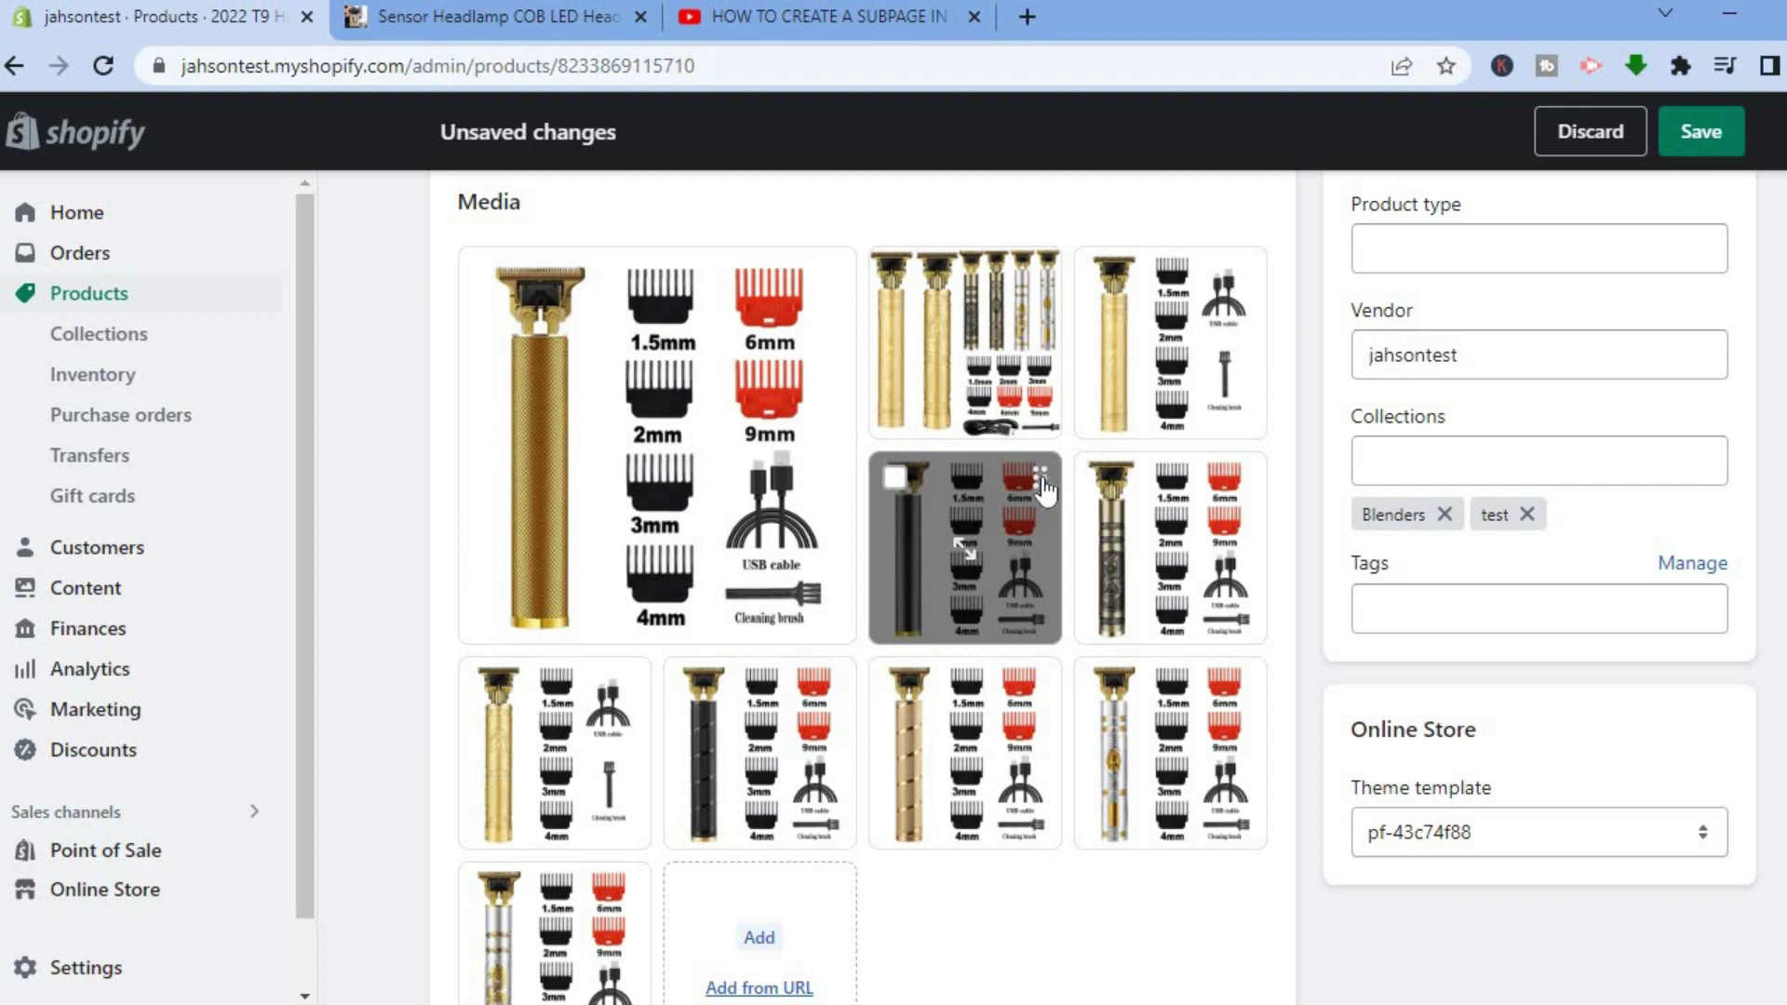
Drag the black trimmer photo into the first Media slot
{"action": "left_click_drag", "start_coordinate": [1045, 486], "coordinate": [1028, 293]}
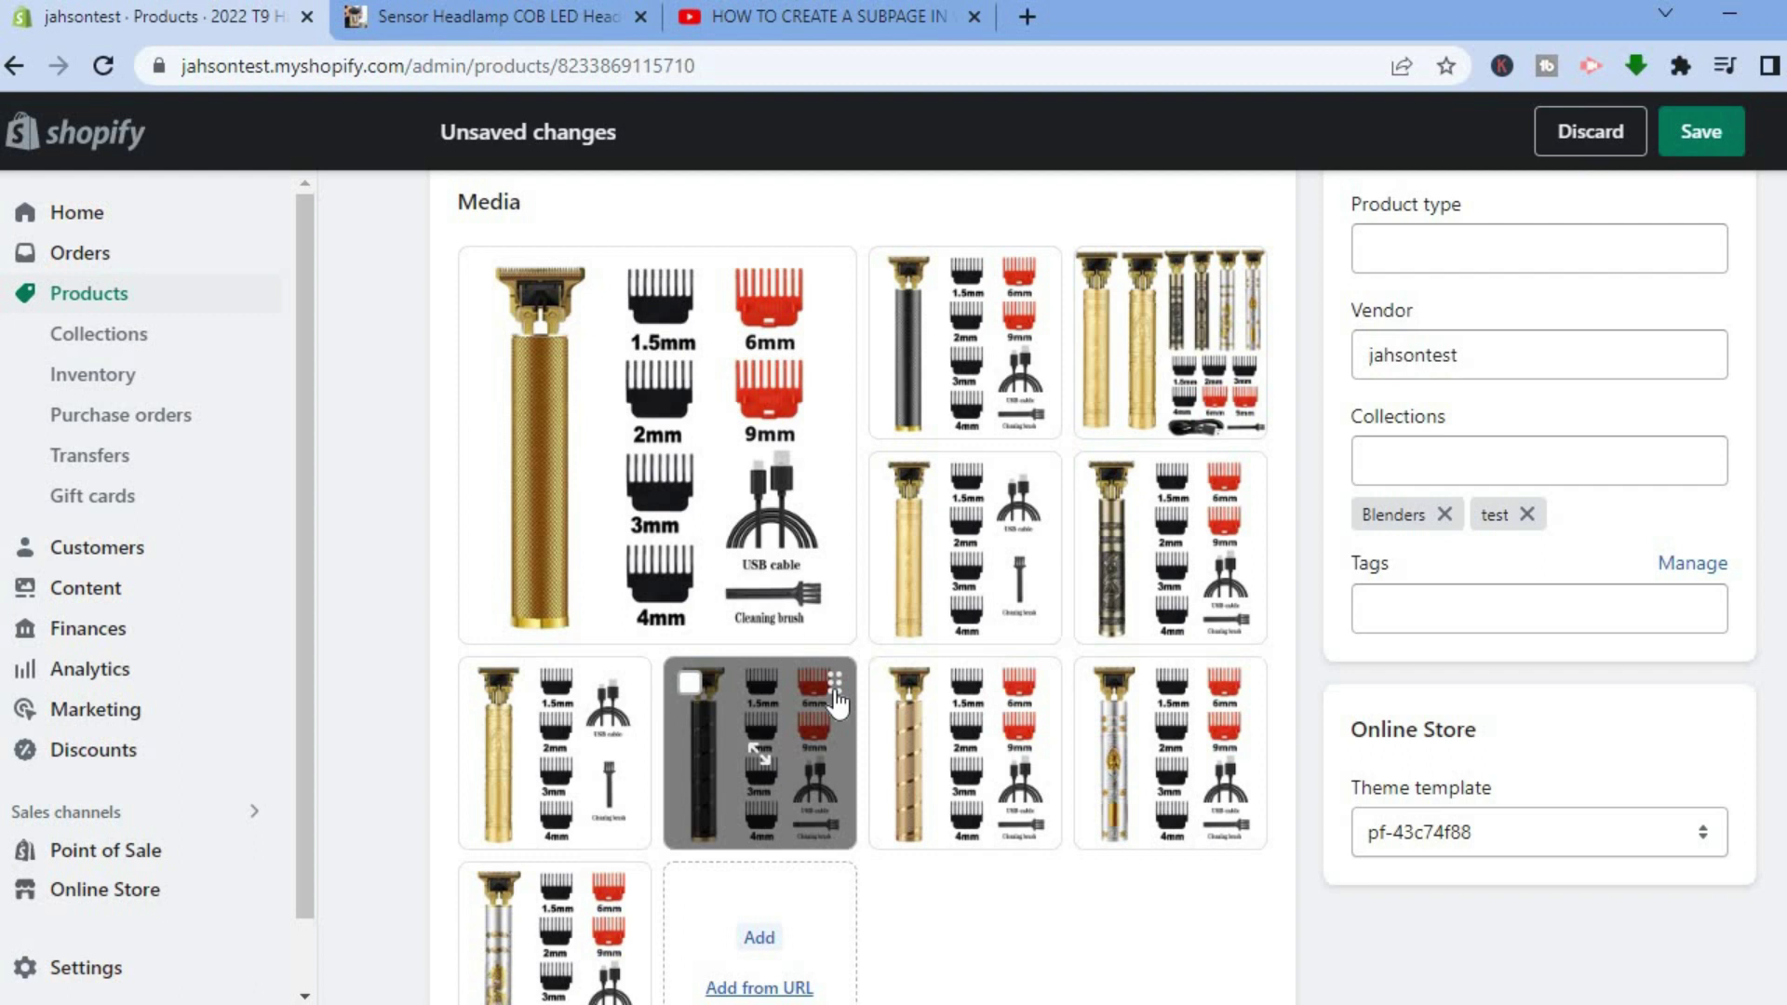
{"action": "left_click_drag", "start_coordinate": [835, 700], "coordinate": [777, 458]}
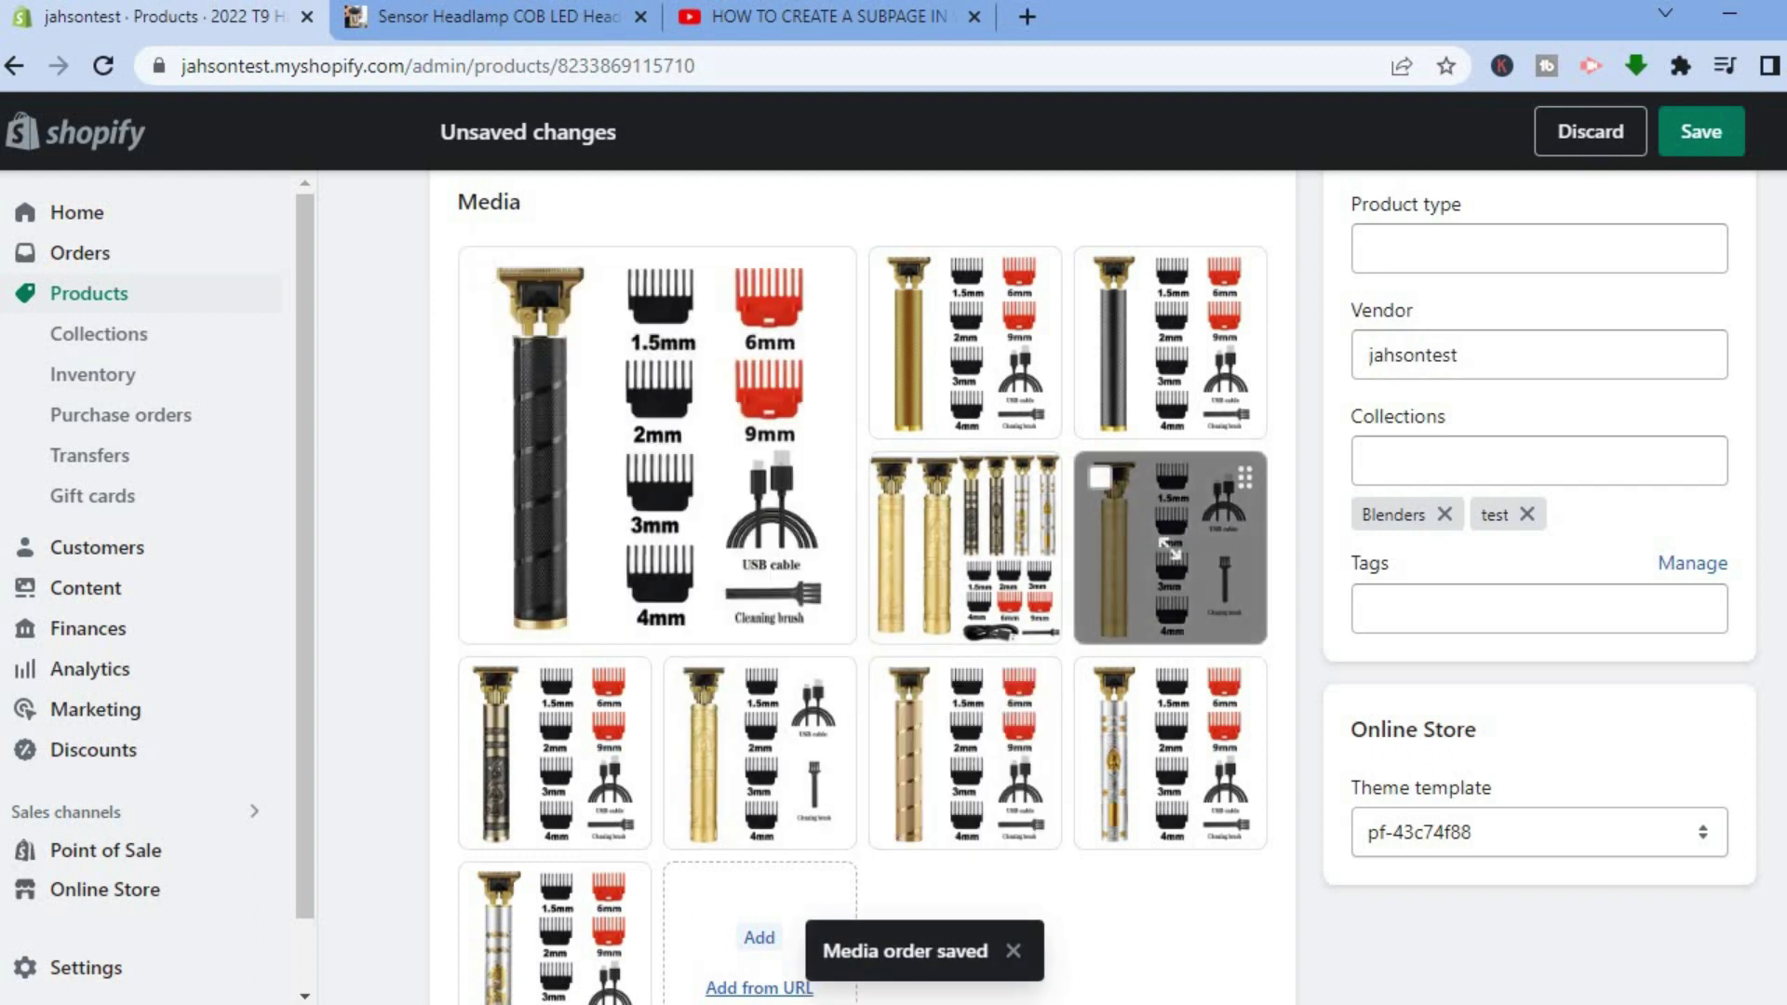
Open the Color variant option's values for editing
{"action": "scroll", "coordinate": [862, 587], "scroll_direction": "up", "scroll_amount": 3}
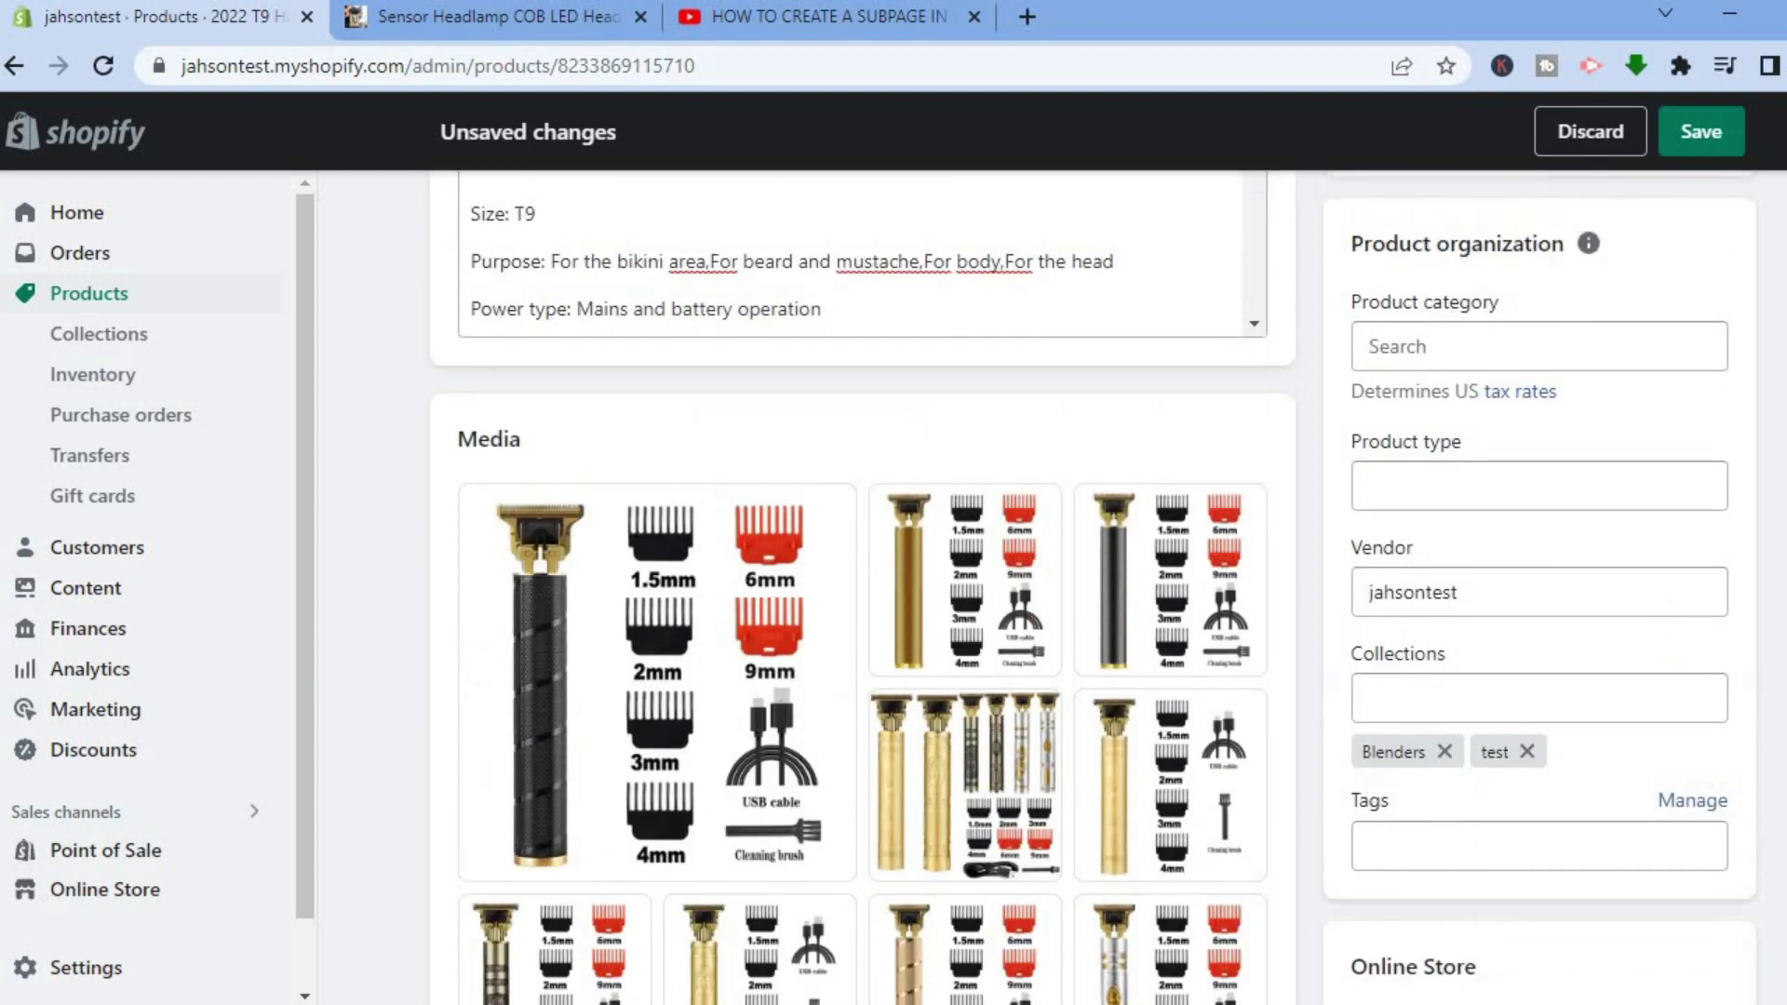
{"action": "scroll", "coordinate": [862, 586], "scroll_direction": "down", "scroll_amount": 10}
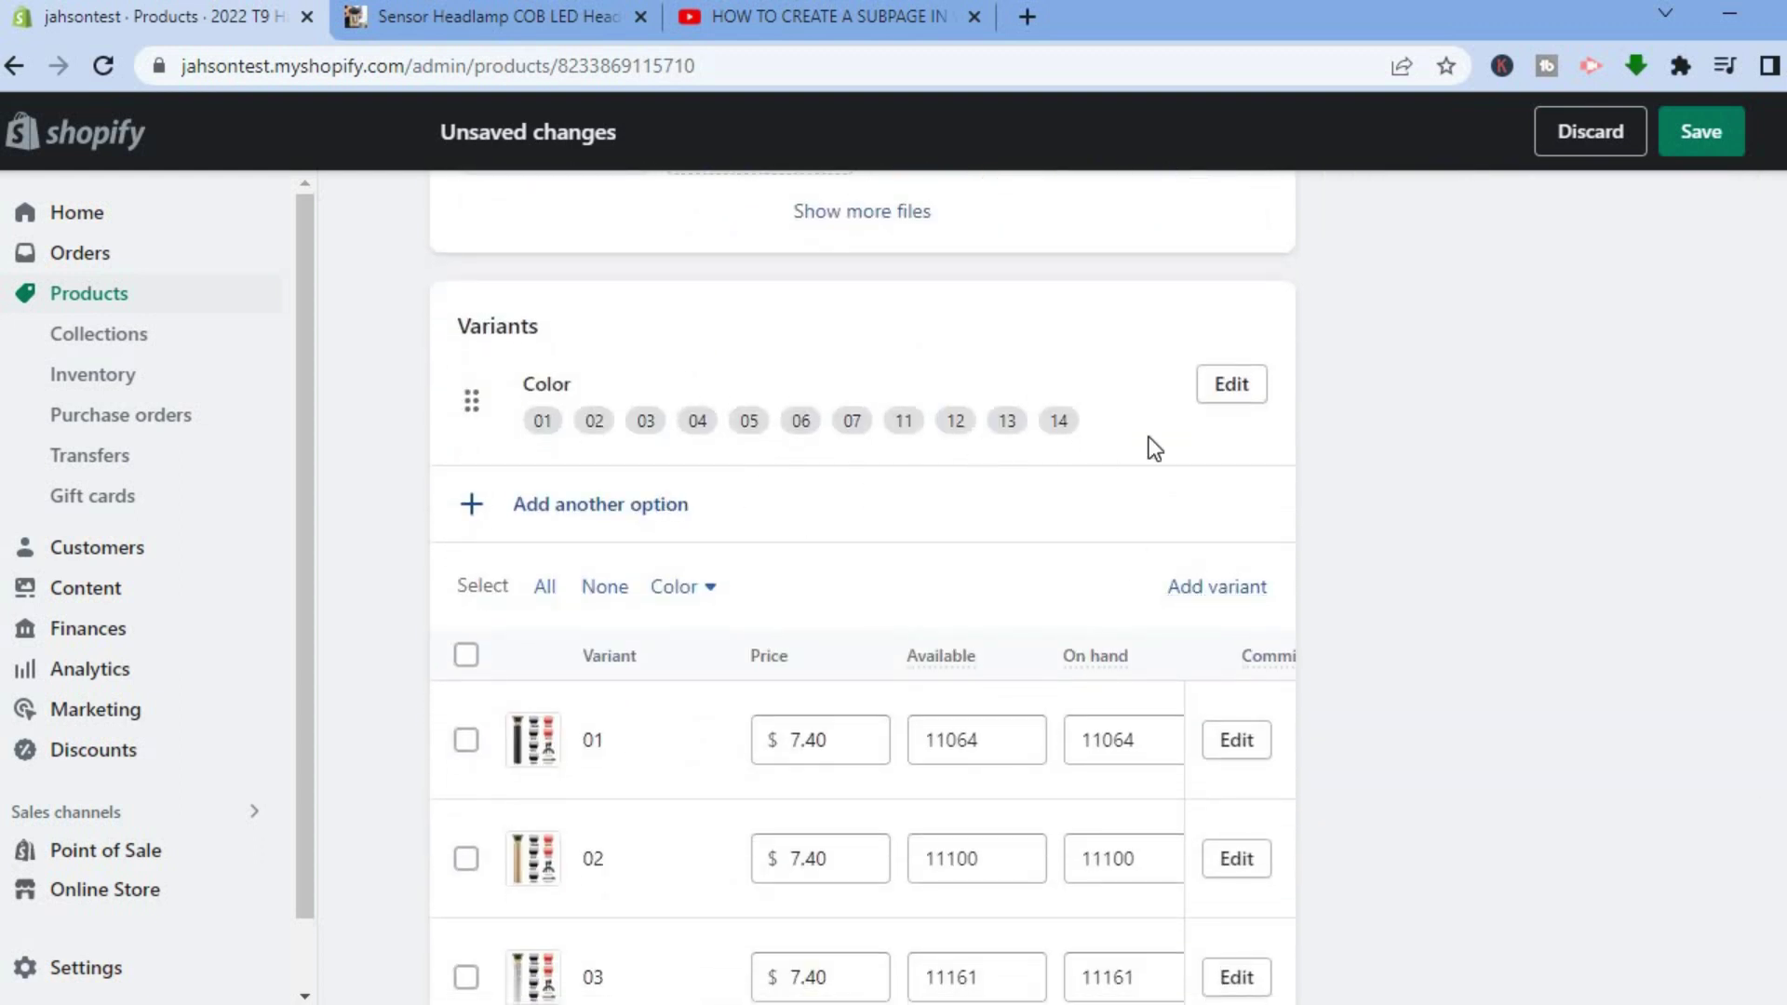
{"action": "left_click", "coordinate": [1231, 386]}
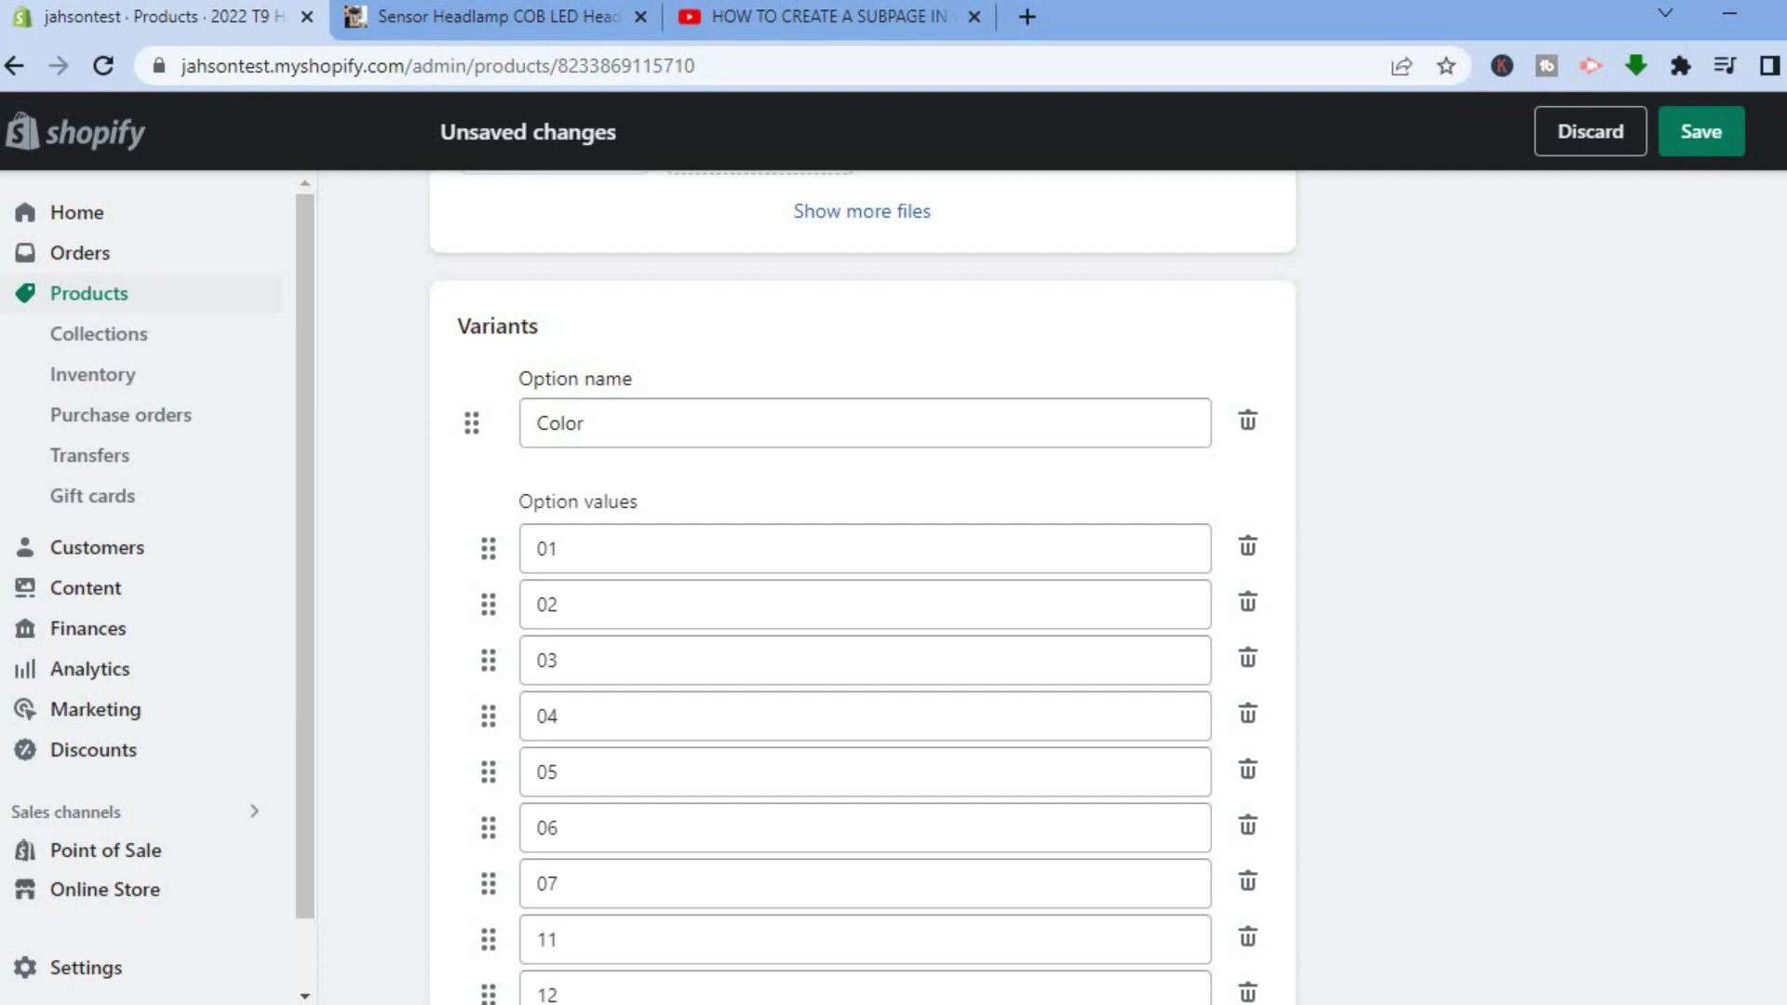
{"action": "scroll", "coordinate": [863, 584], "scroll_direction": "down", "scroll_amount": 9}
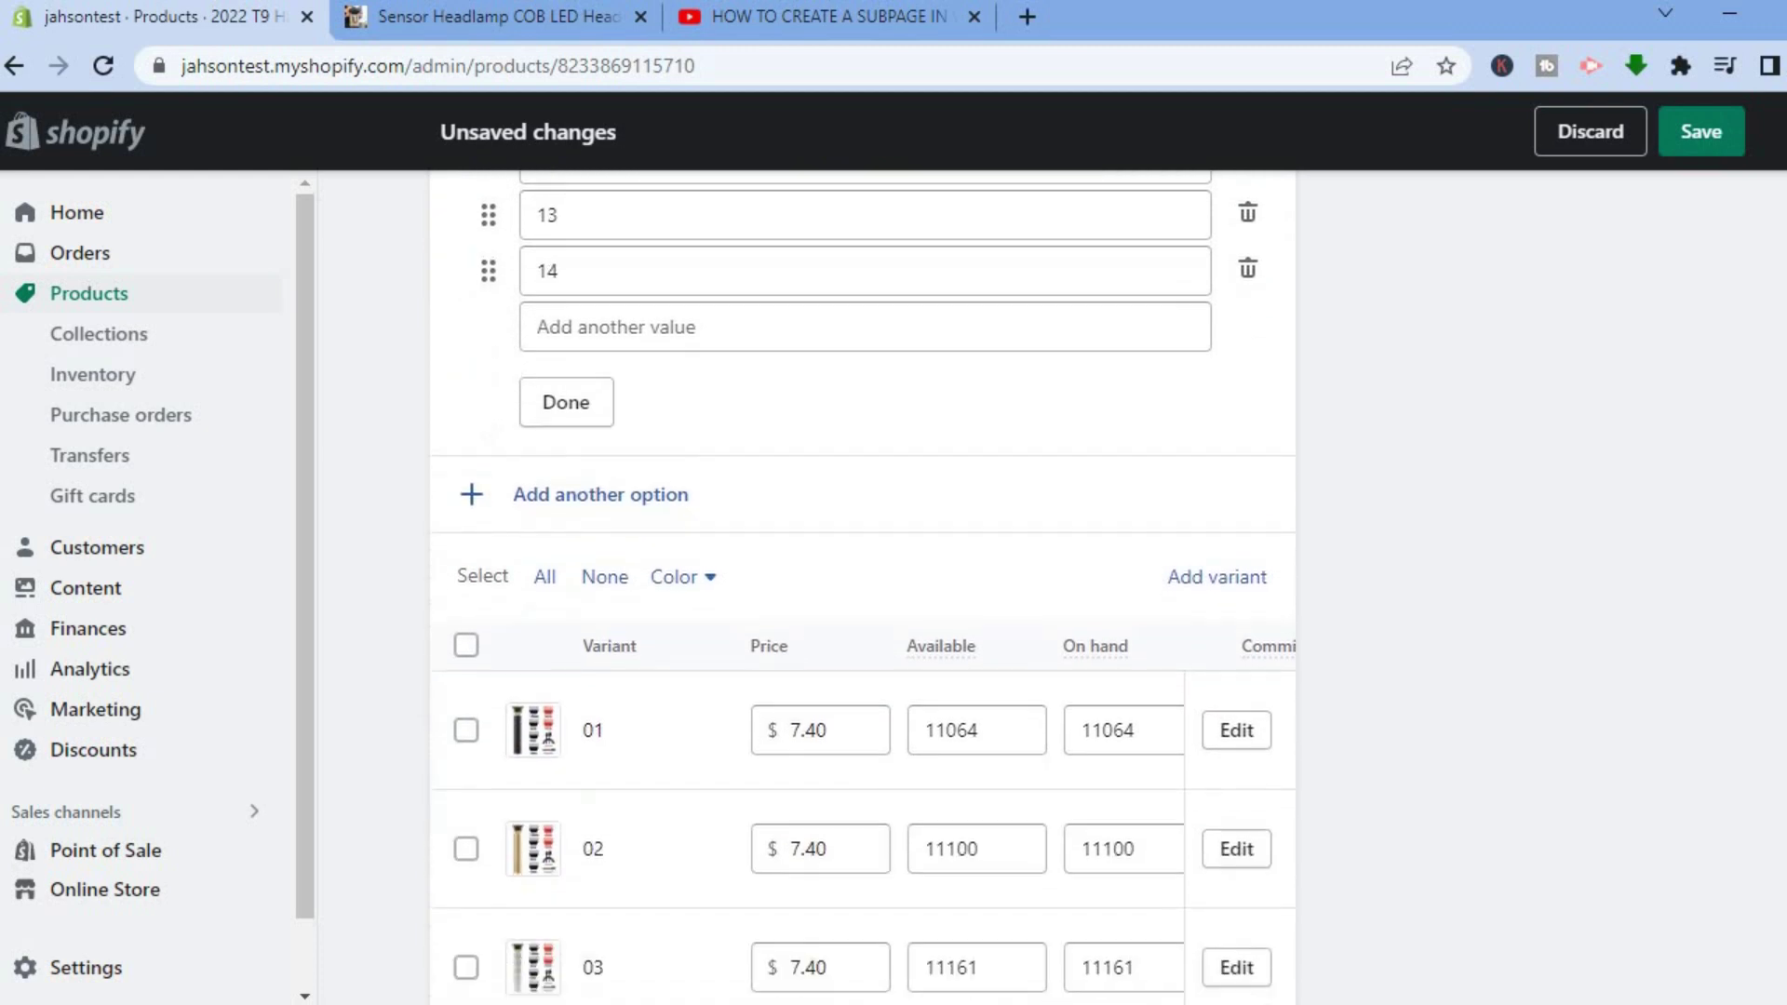
{"action": "scroll", "coordinate": [863, 583], "scroll_direction": "down", "scroll_amount": 1}
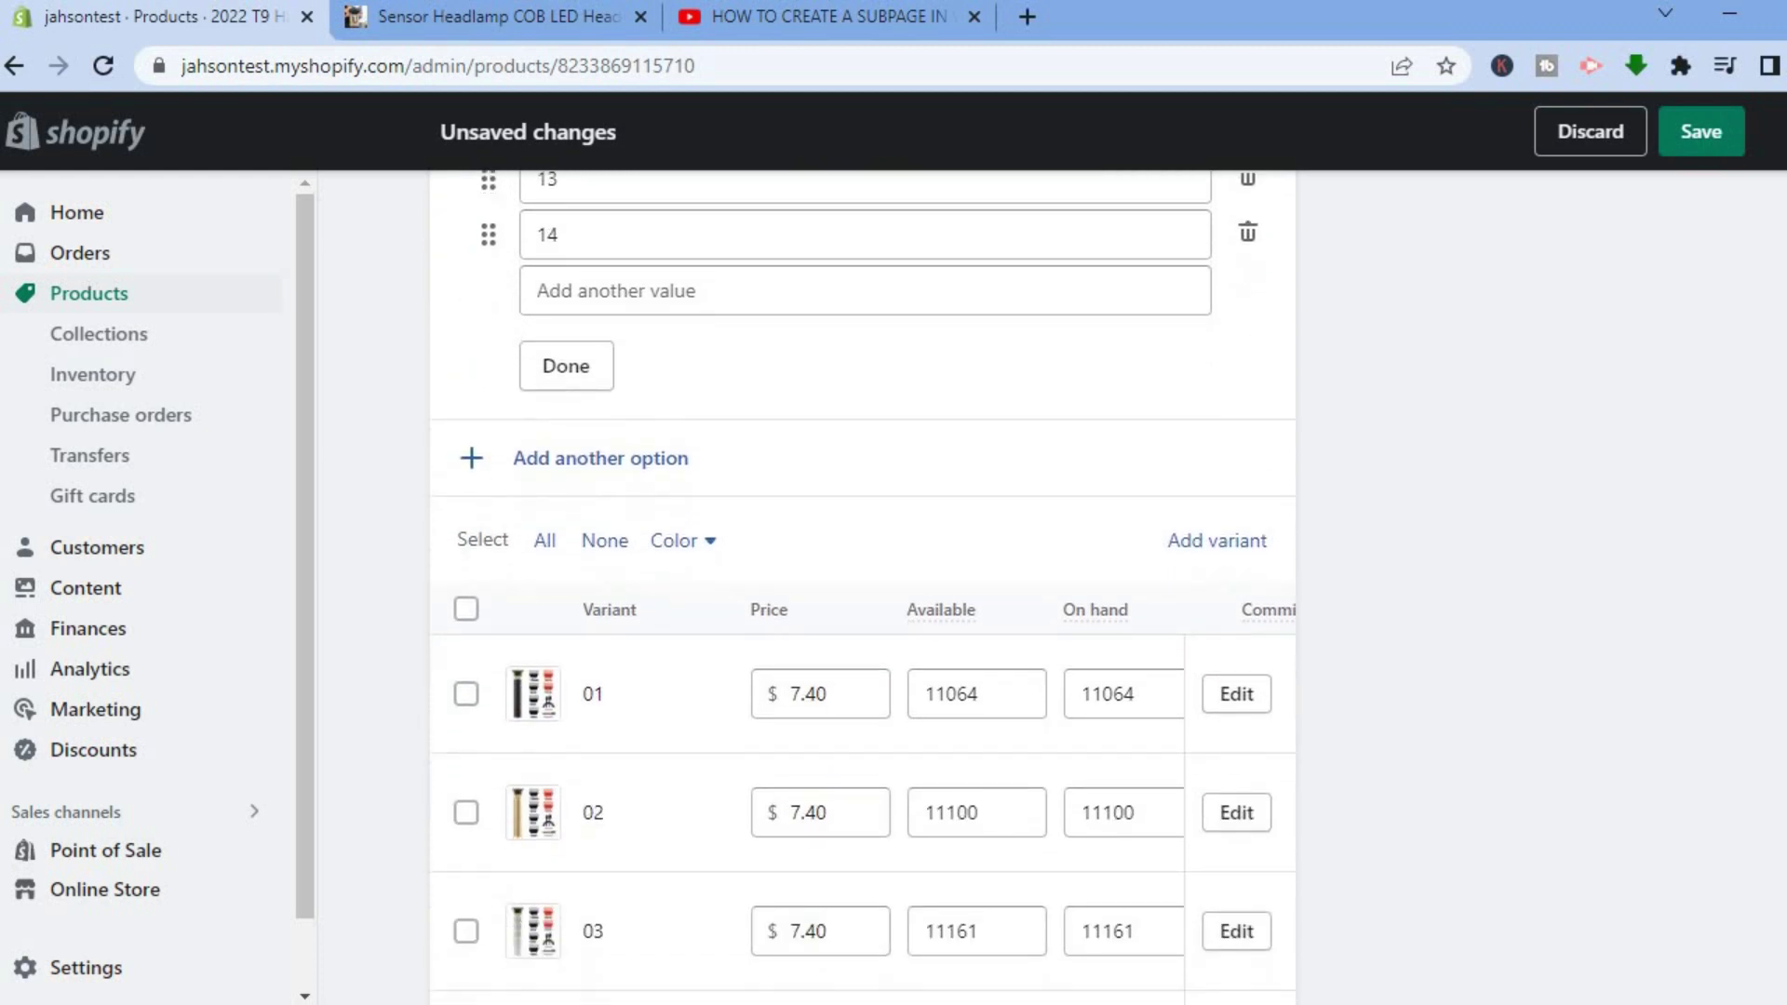
Add a second variant option, then delete the empty new option
{"action": "left_click", "coordinate": [655, 458]}
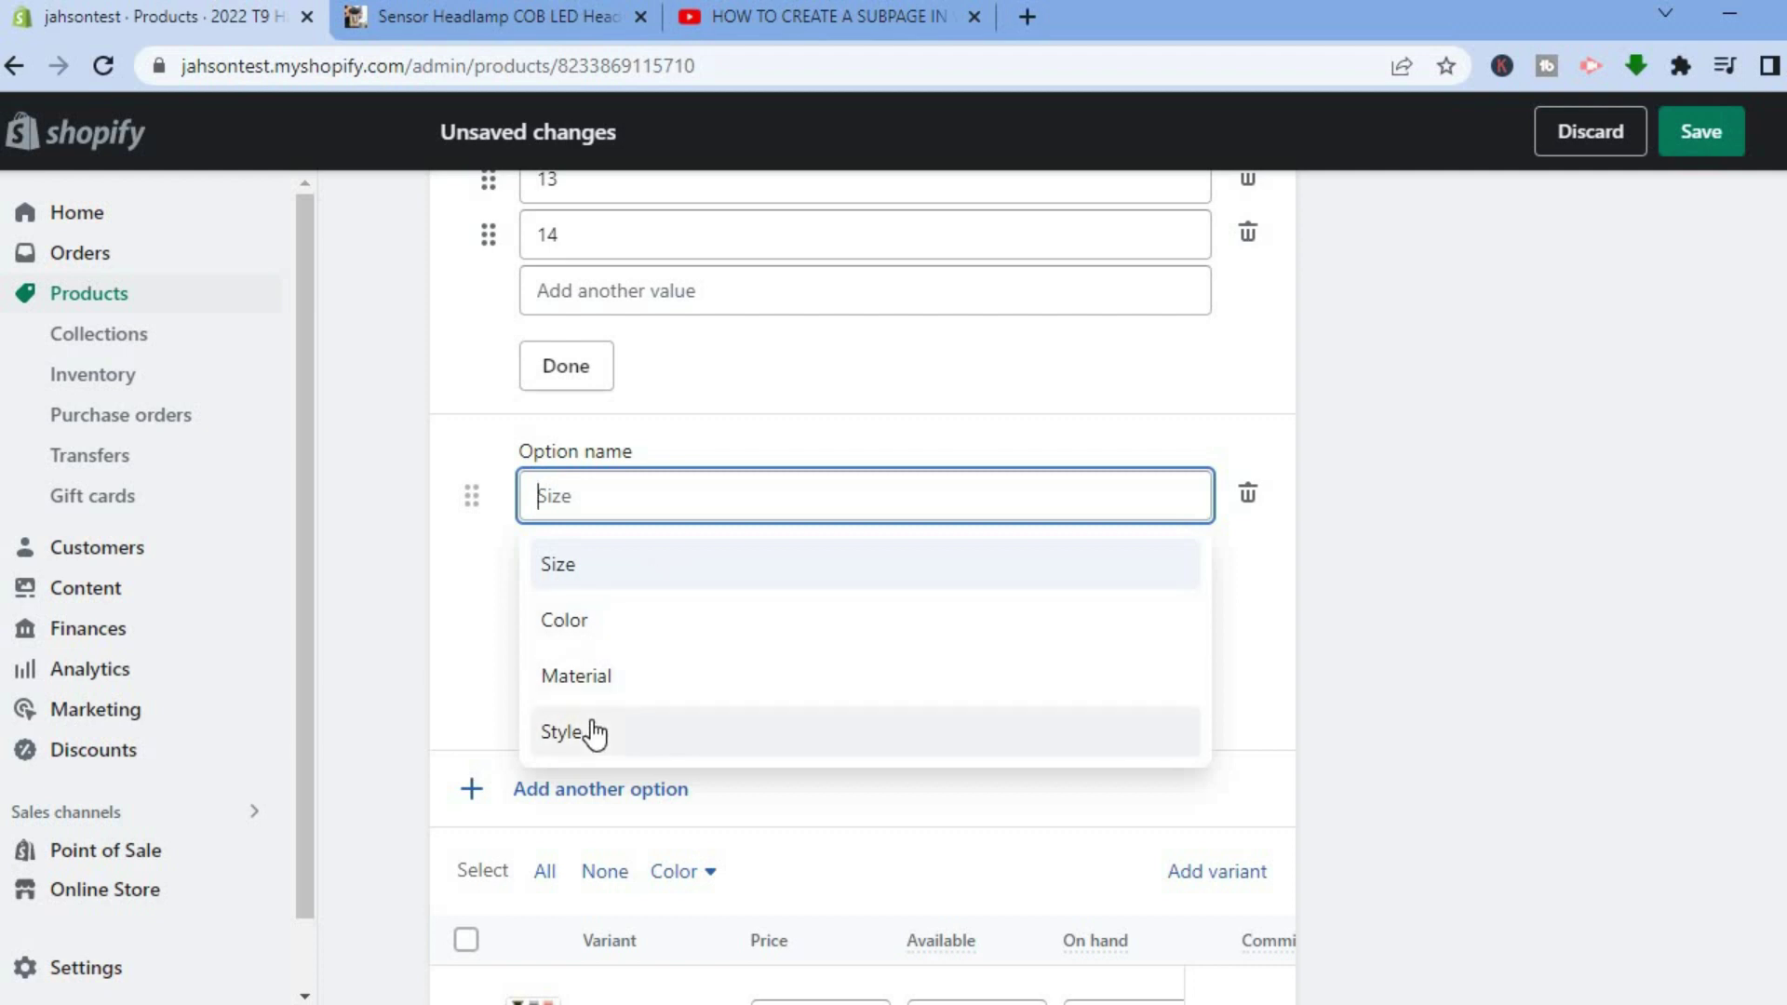
{"action": "left_click", "coordinate": [1378, 681]}
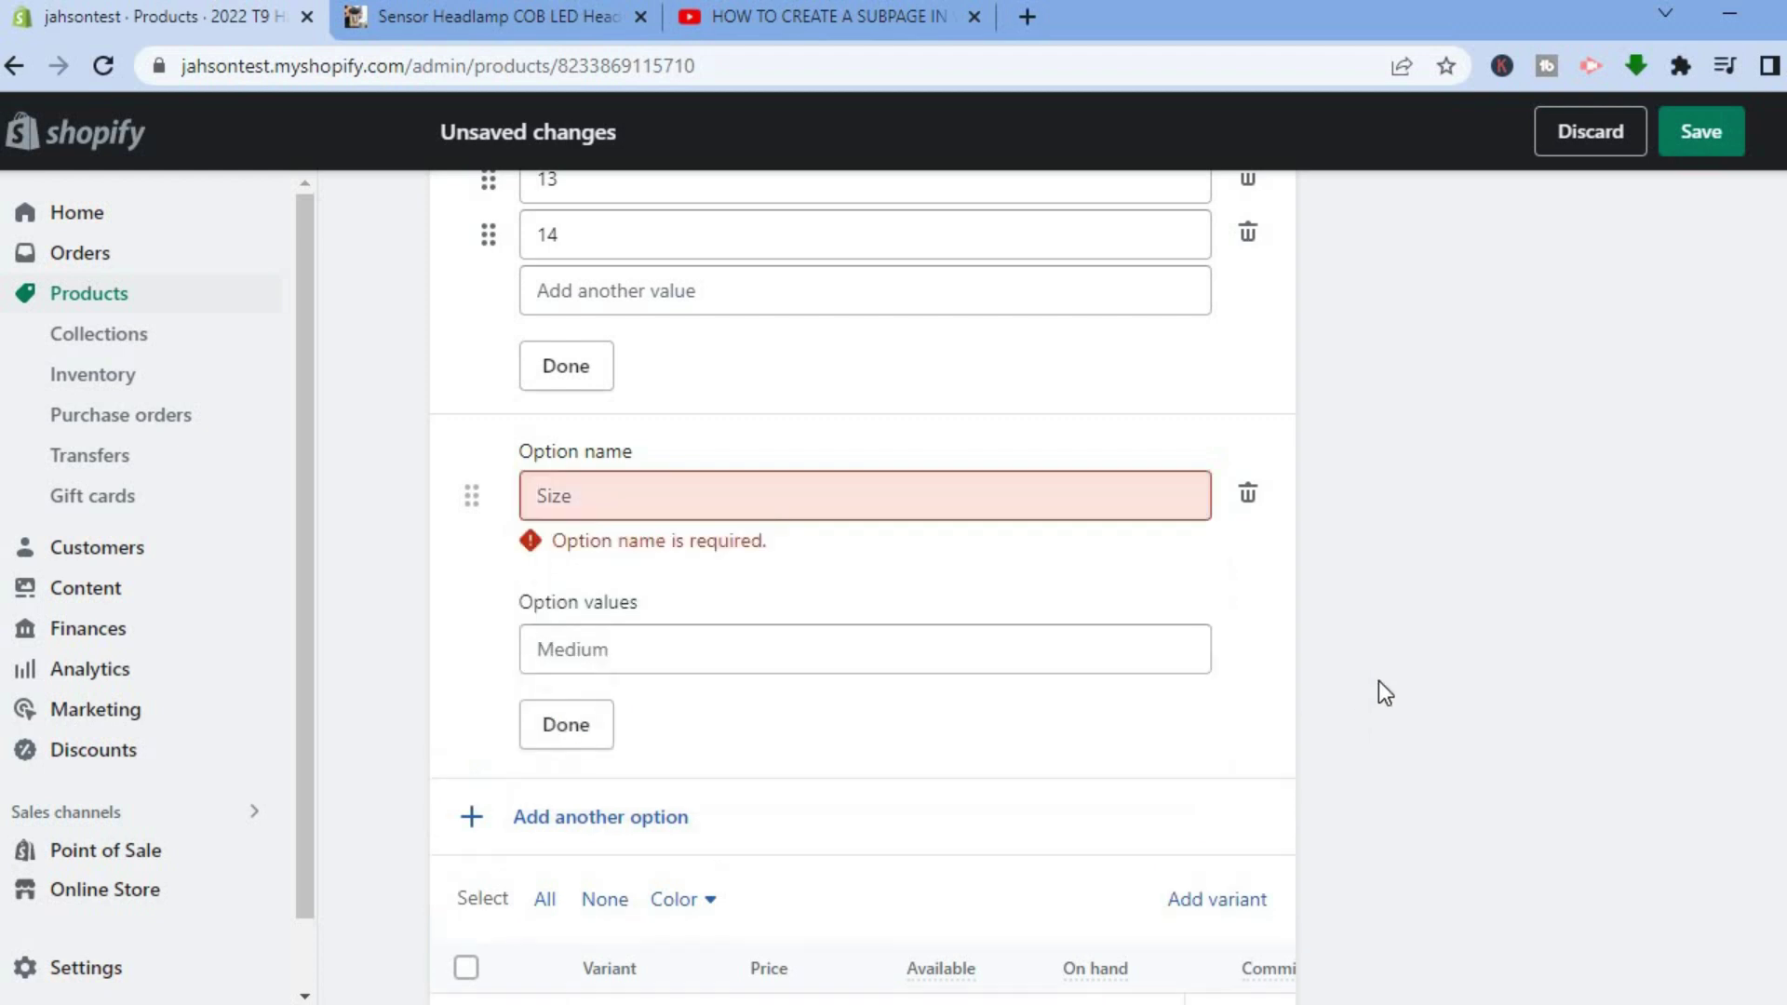
{"action": "left_click", "coordinate": [1249, 494]}
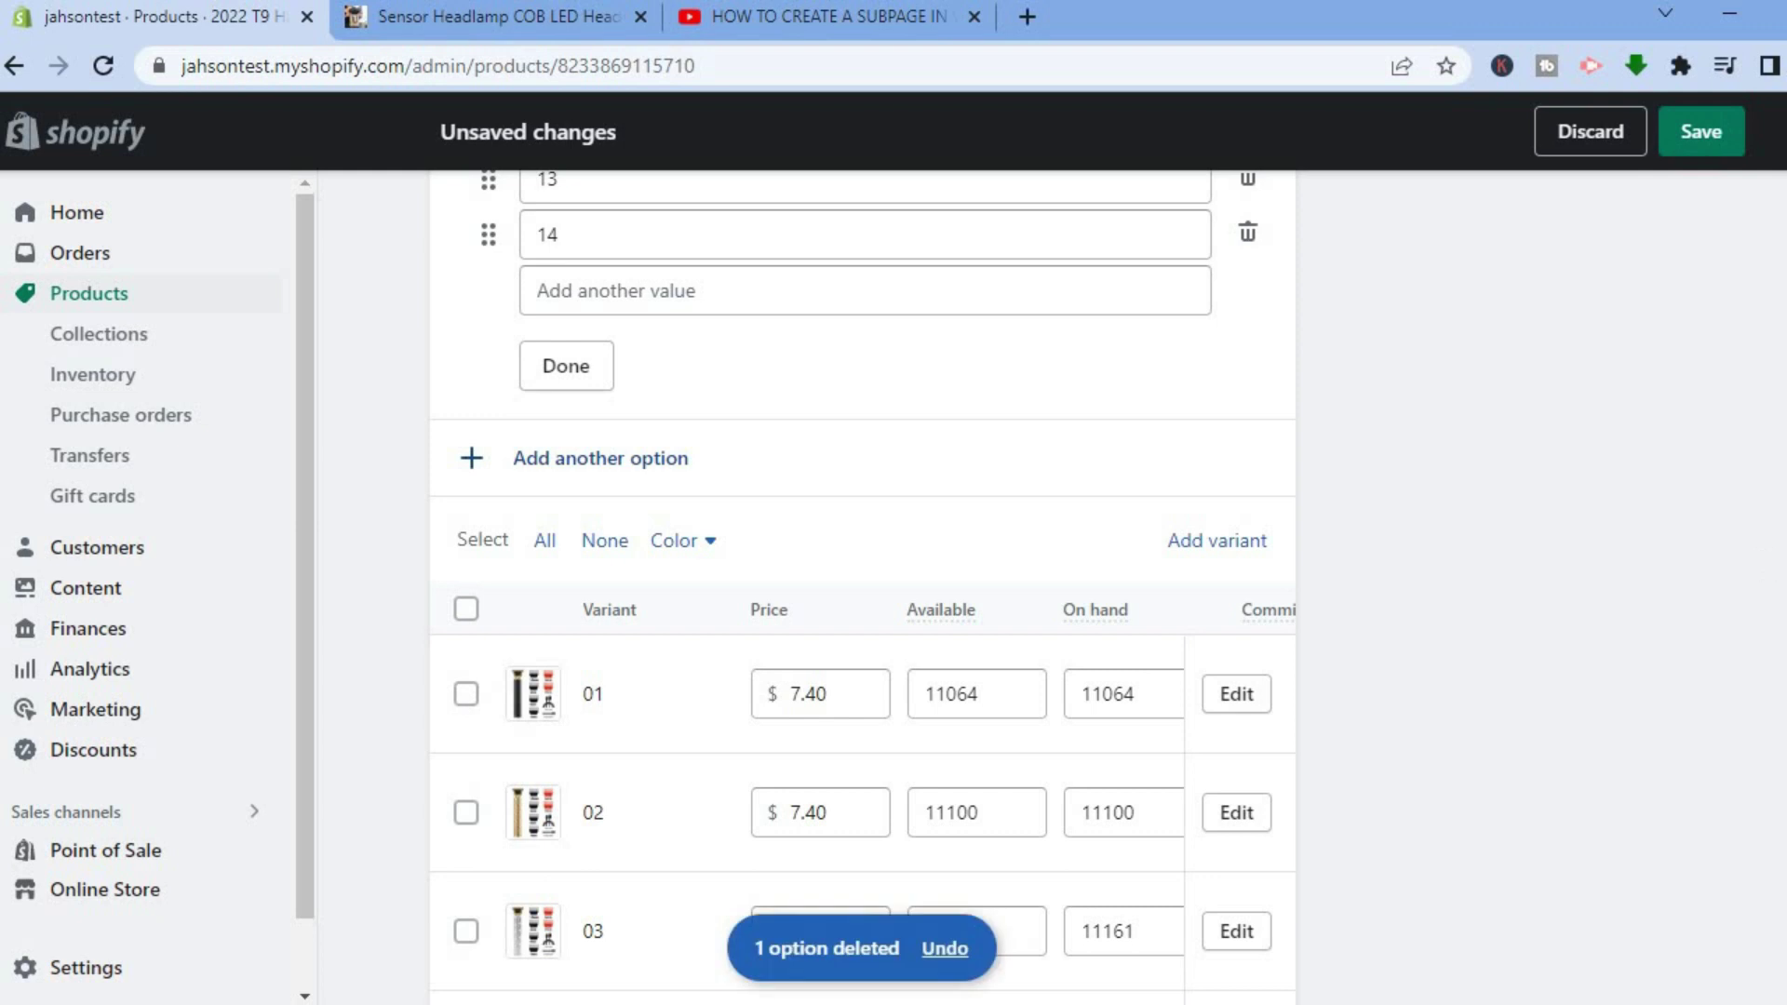
{"action": "scroll", "coordinate": [863, 587], "scroll_direction": "down", "scroll_amount": 3}
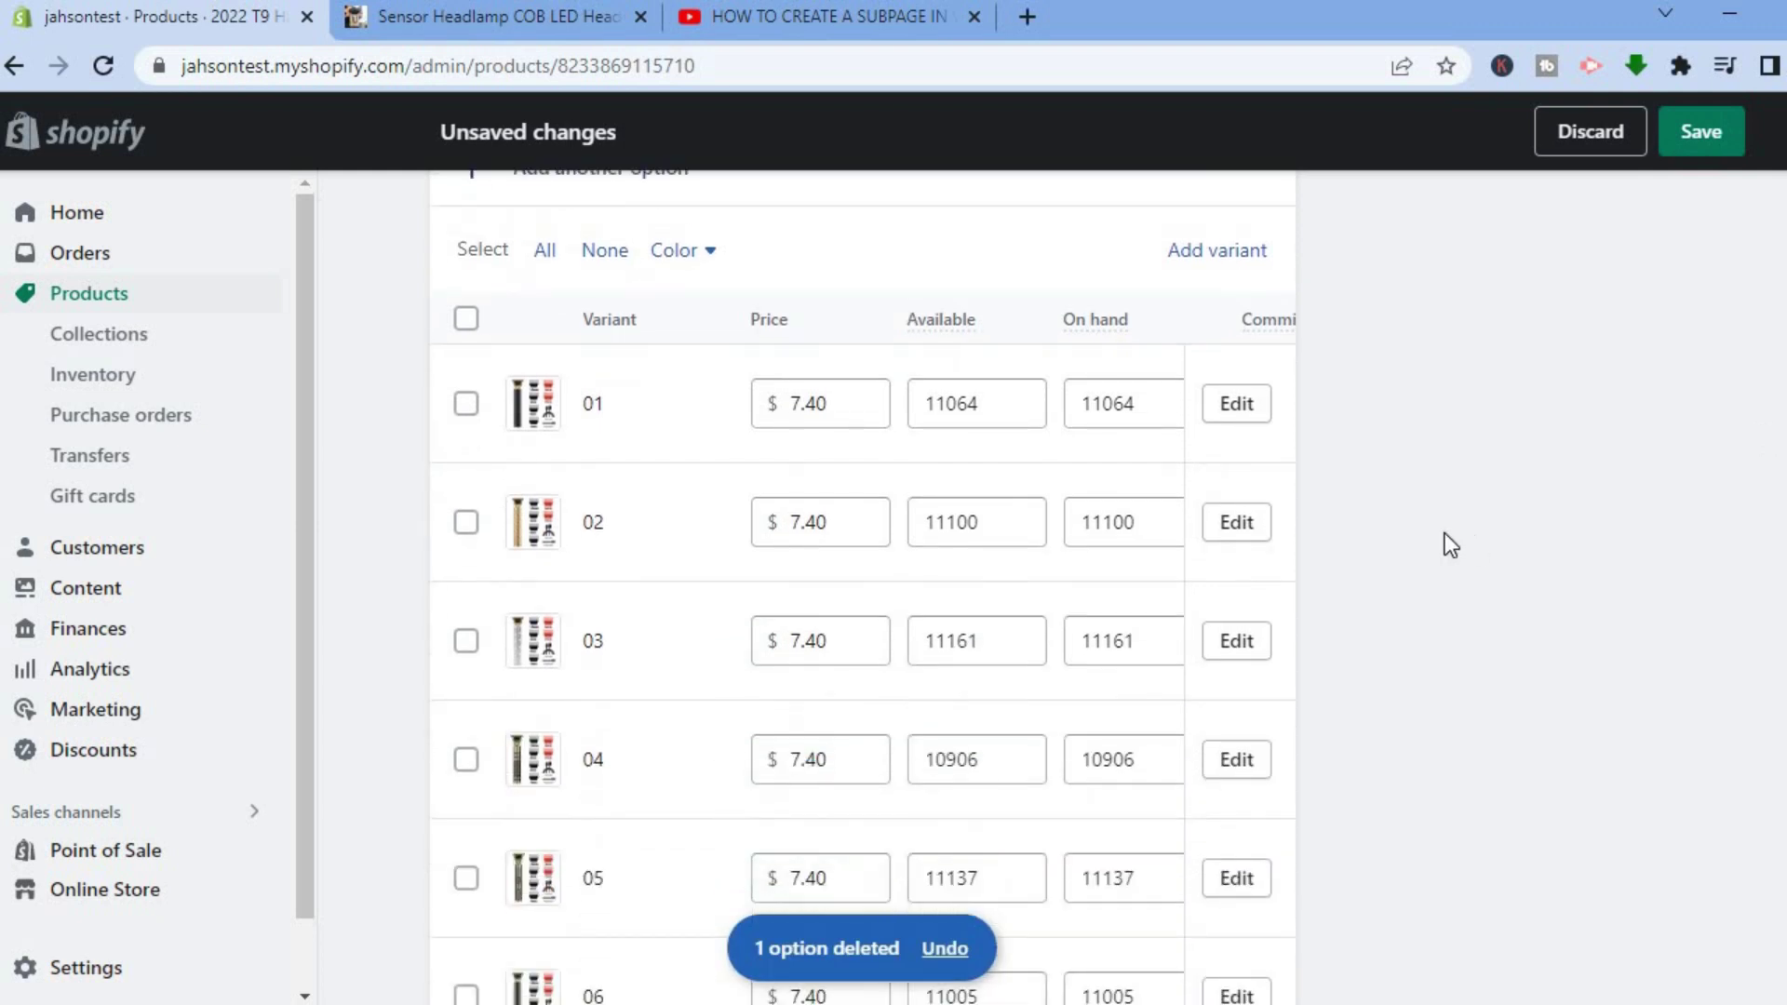
{"action": "left_click", "coordinate": [1124, 403]}
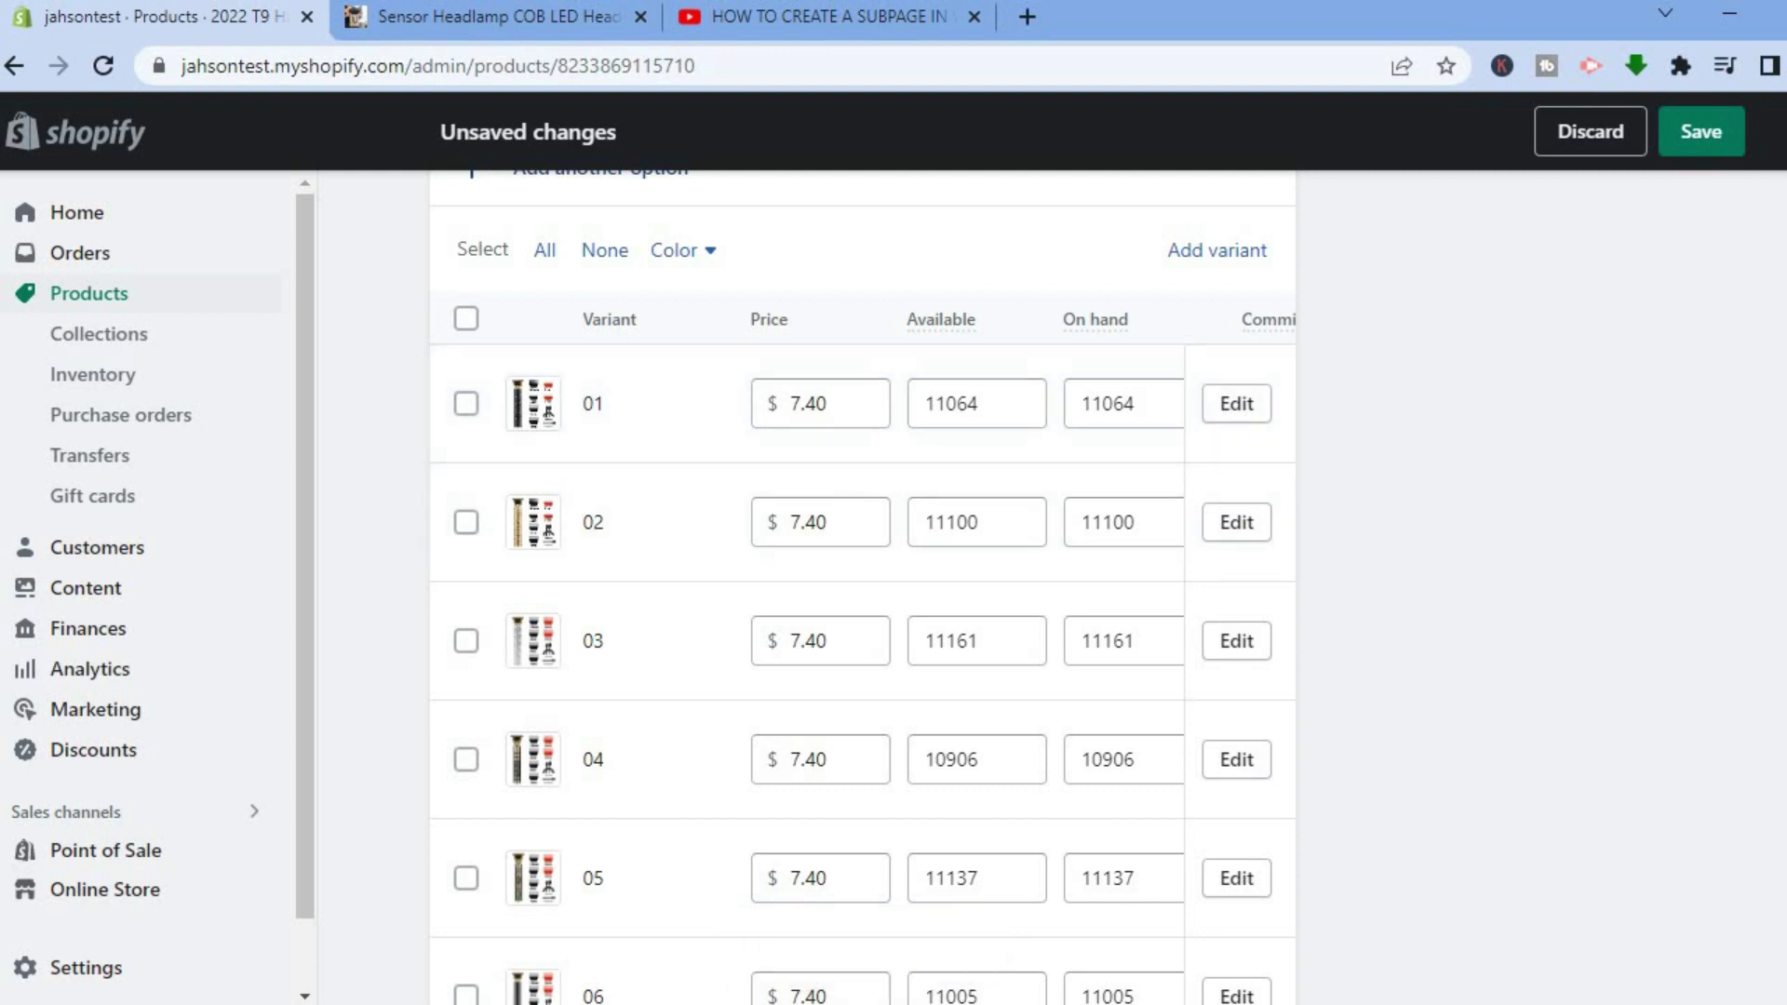
{"action": "scroll", "coordinate": [863, 586], "scroll_direction": "down", "scroll_amount": 15}
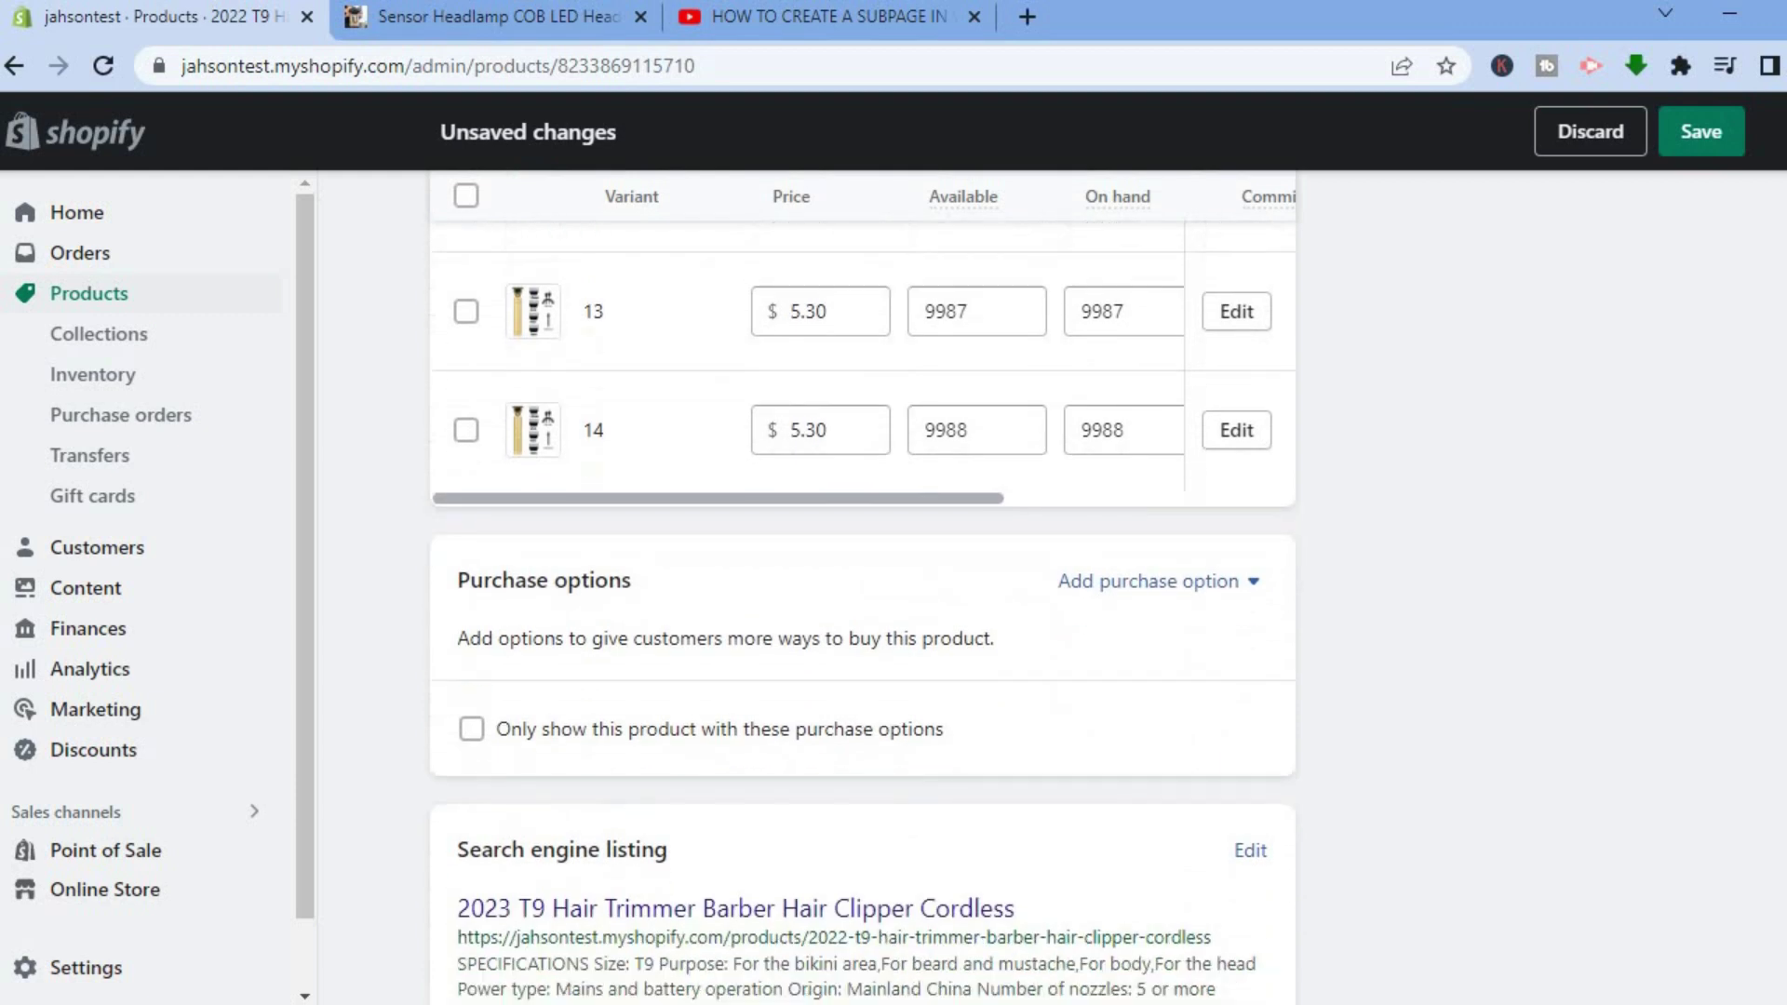
Scroll through the trimmer product page to review its unsaved edits
{"action": "scroll", "coordinate": [863, 586], "scroll_direction": "down", "scroll_amount": 5}
{"action": "scroll", "coordinate": [863, 586], "scroll_direction": "up", "scroll_amount": 20}
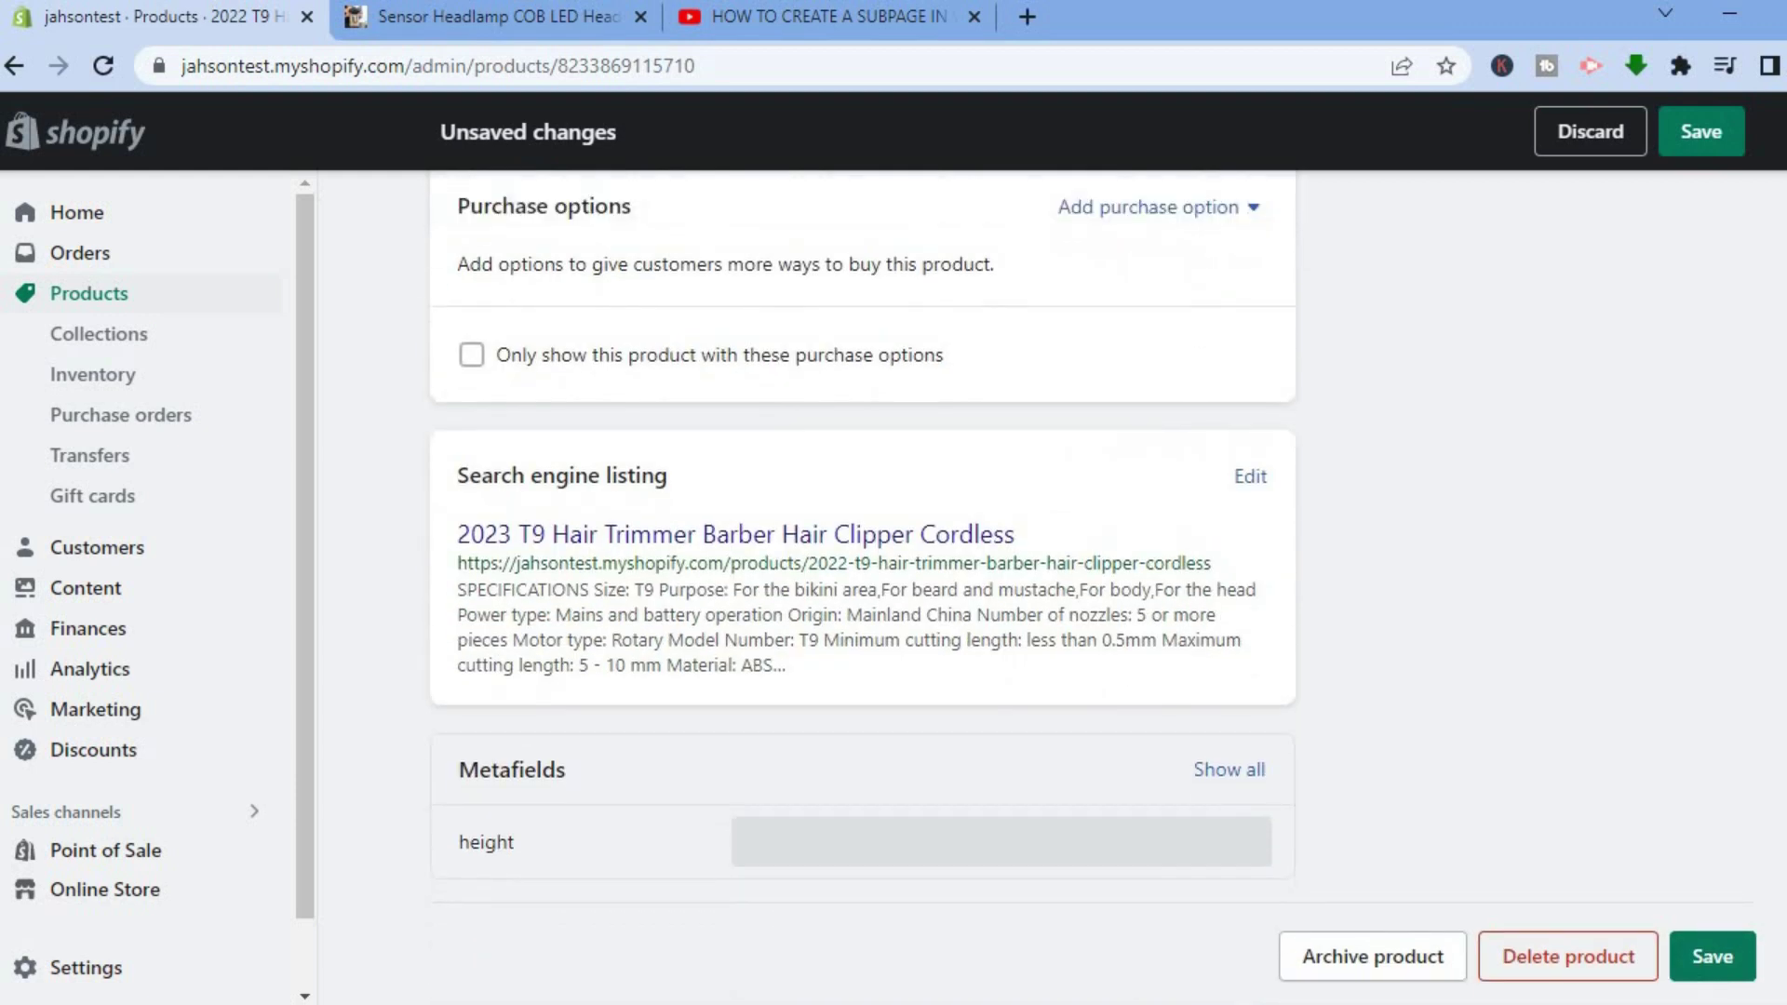
{"action": "scroll", "coordinate": [863, 586], "scroll_direction": "up", "scroll_amount": 20}
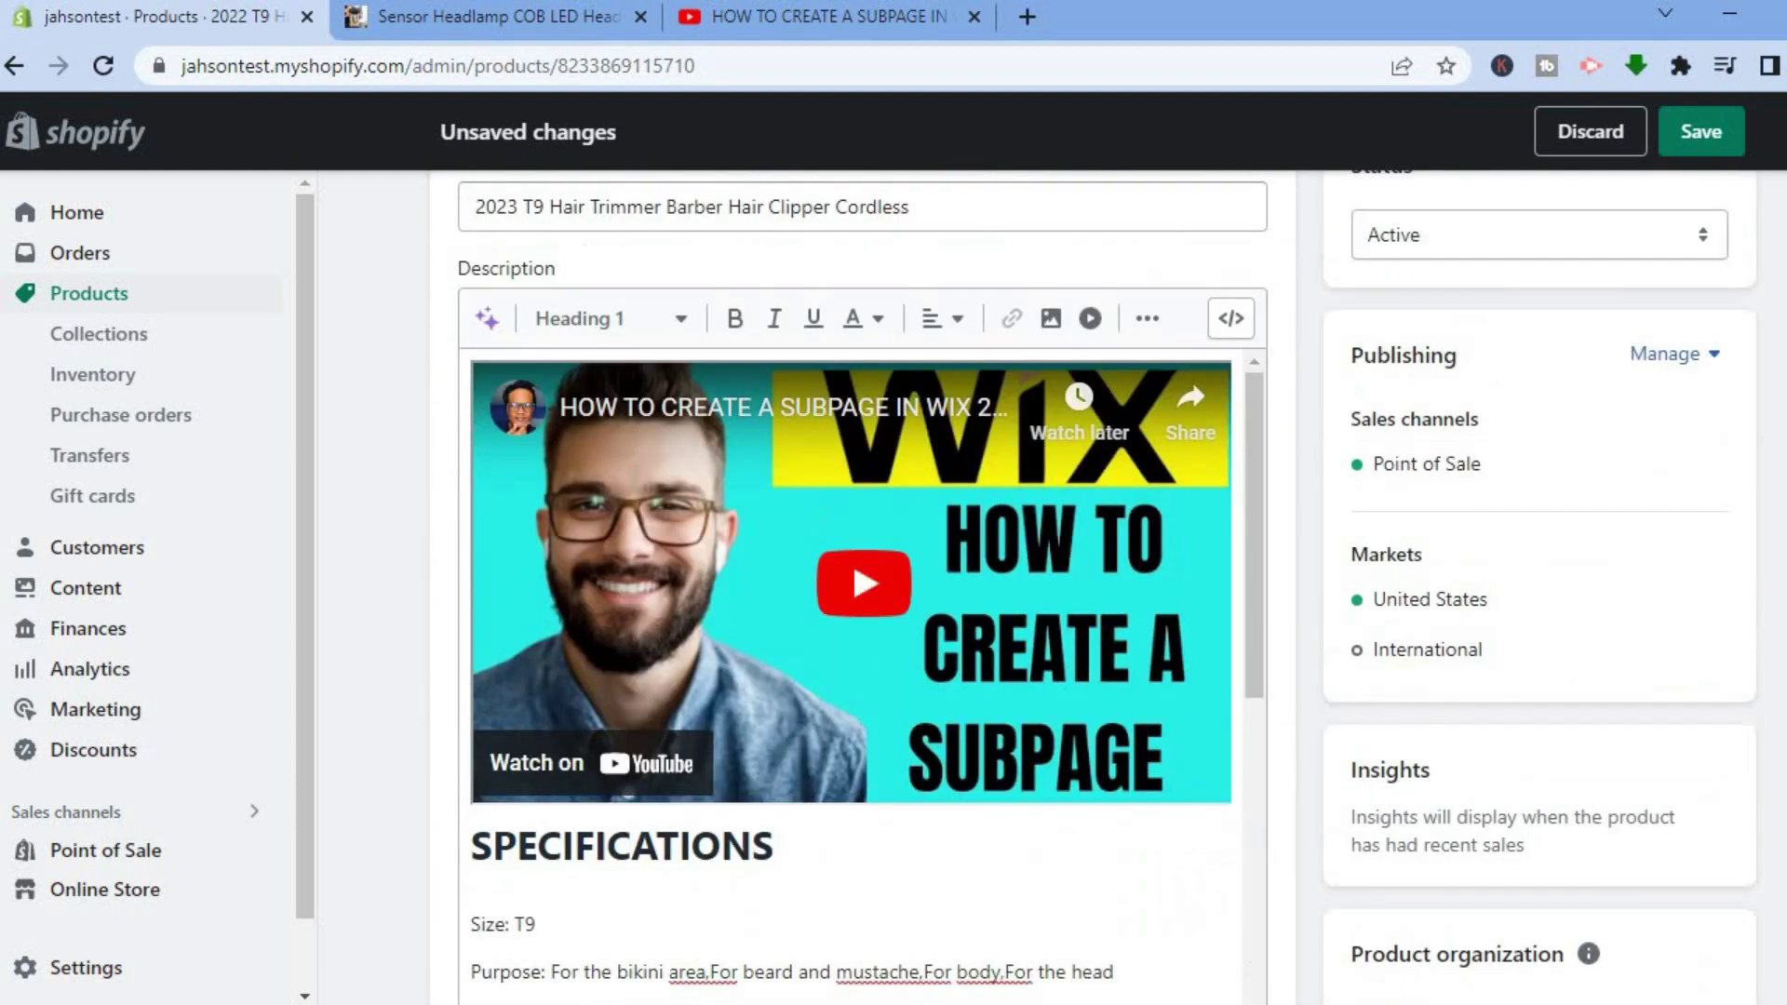
{"action": "scroll", "coordinate": [863, 587], "scroll_direction": "up", "scroll_amount": 2}
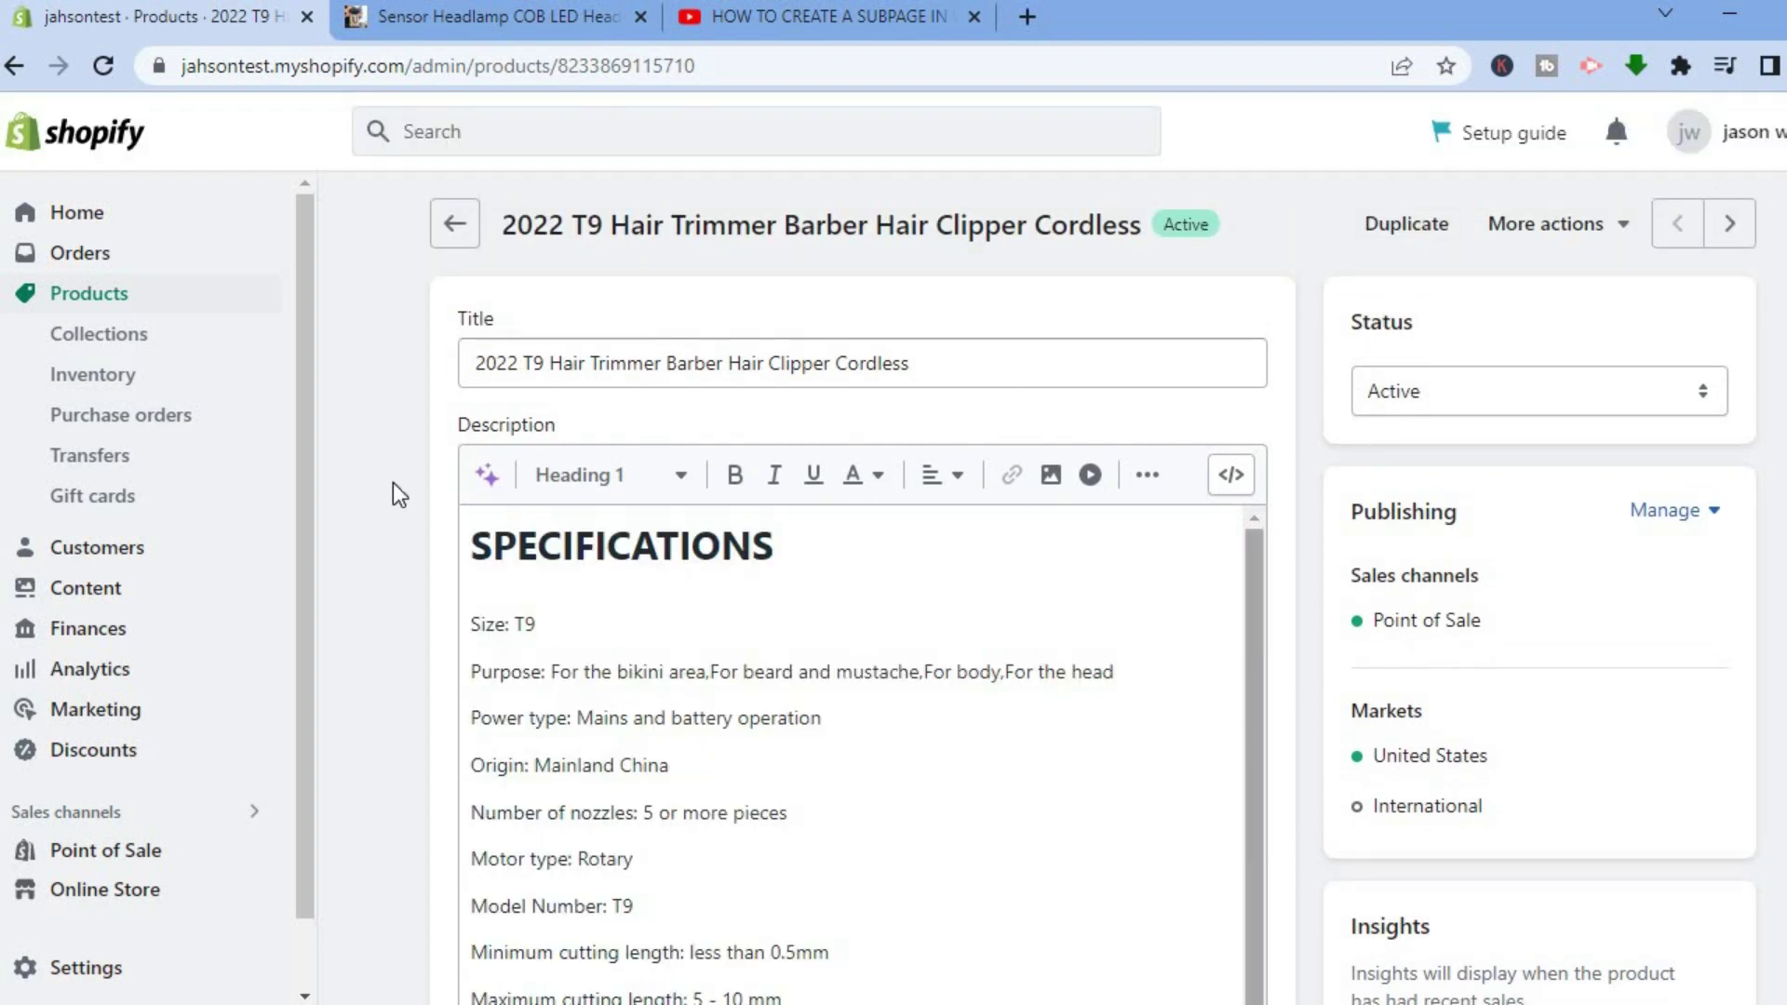
{"action": "scroll", "coordinate": [305, 587], "scroll_direction": "down", "scroll_amount": 2}
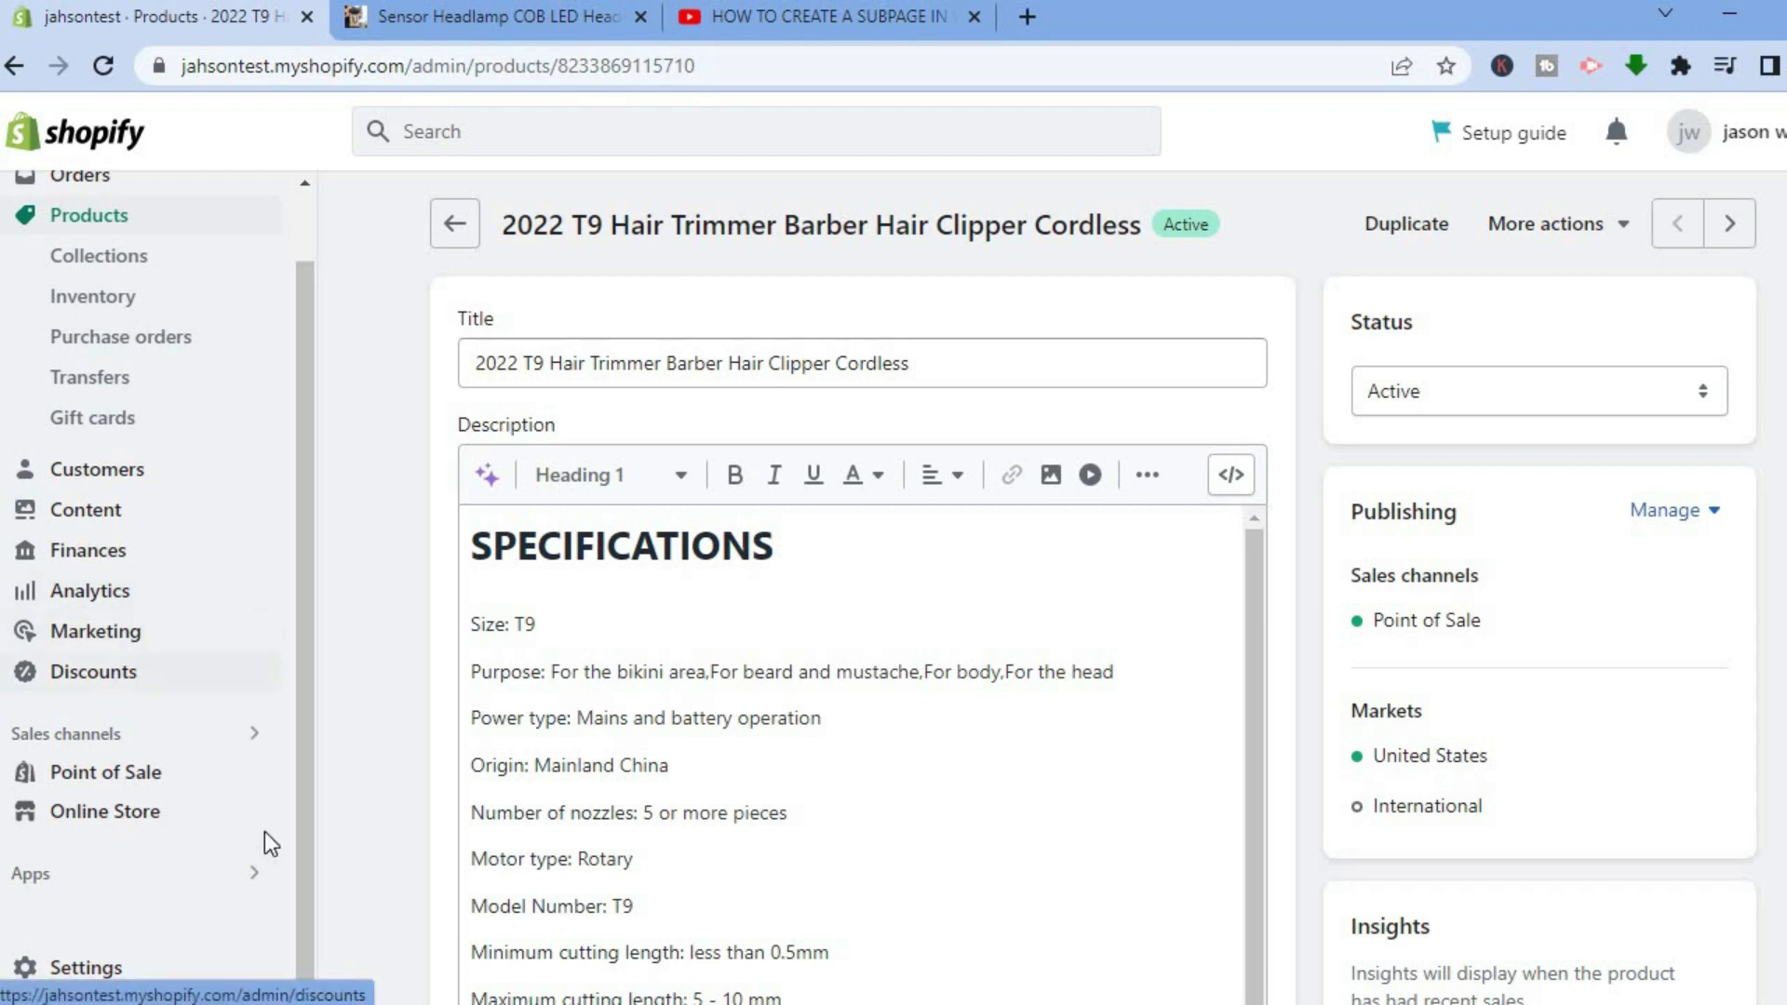
Go to the Online Store themes and customize the current Dawn theme
{"action": "left_click", "coordinate": [105, 815]}
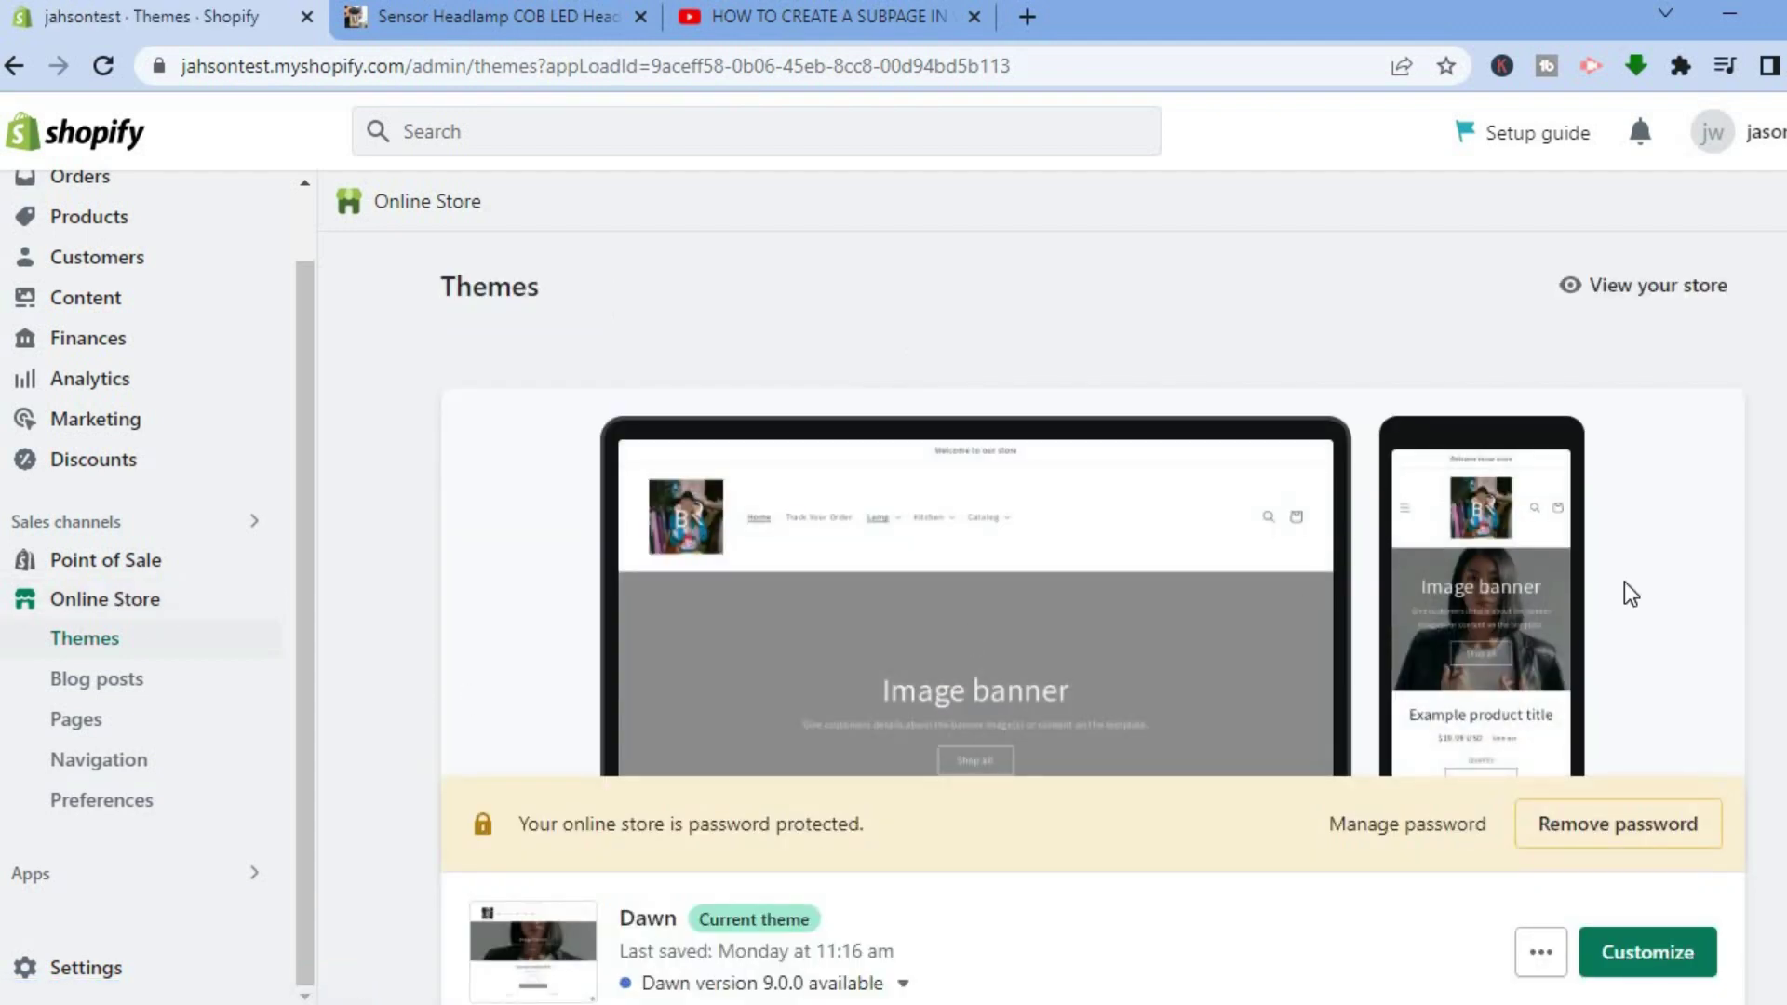
{"action": "scroll", "coordinate": [1094, 586], "scroll_direction": "down", "scroll_amount": 3}
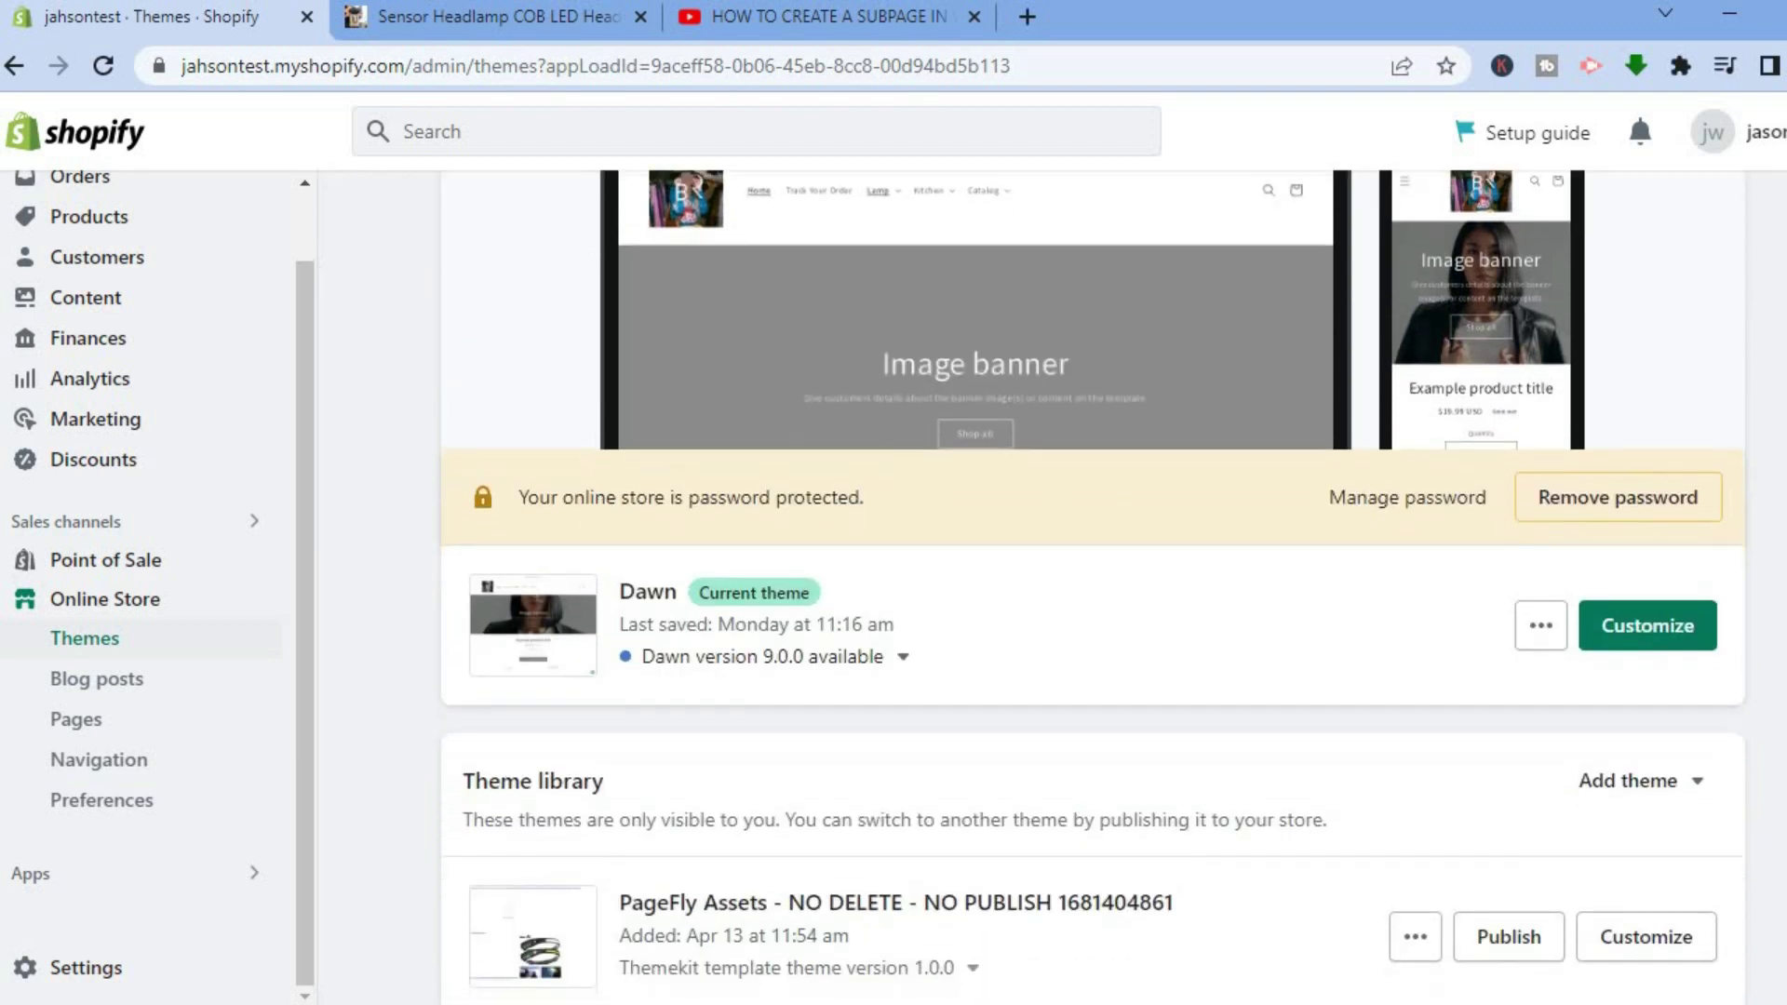
{"action": "left_click", "coordinate": [1673, 637]}
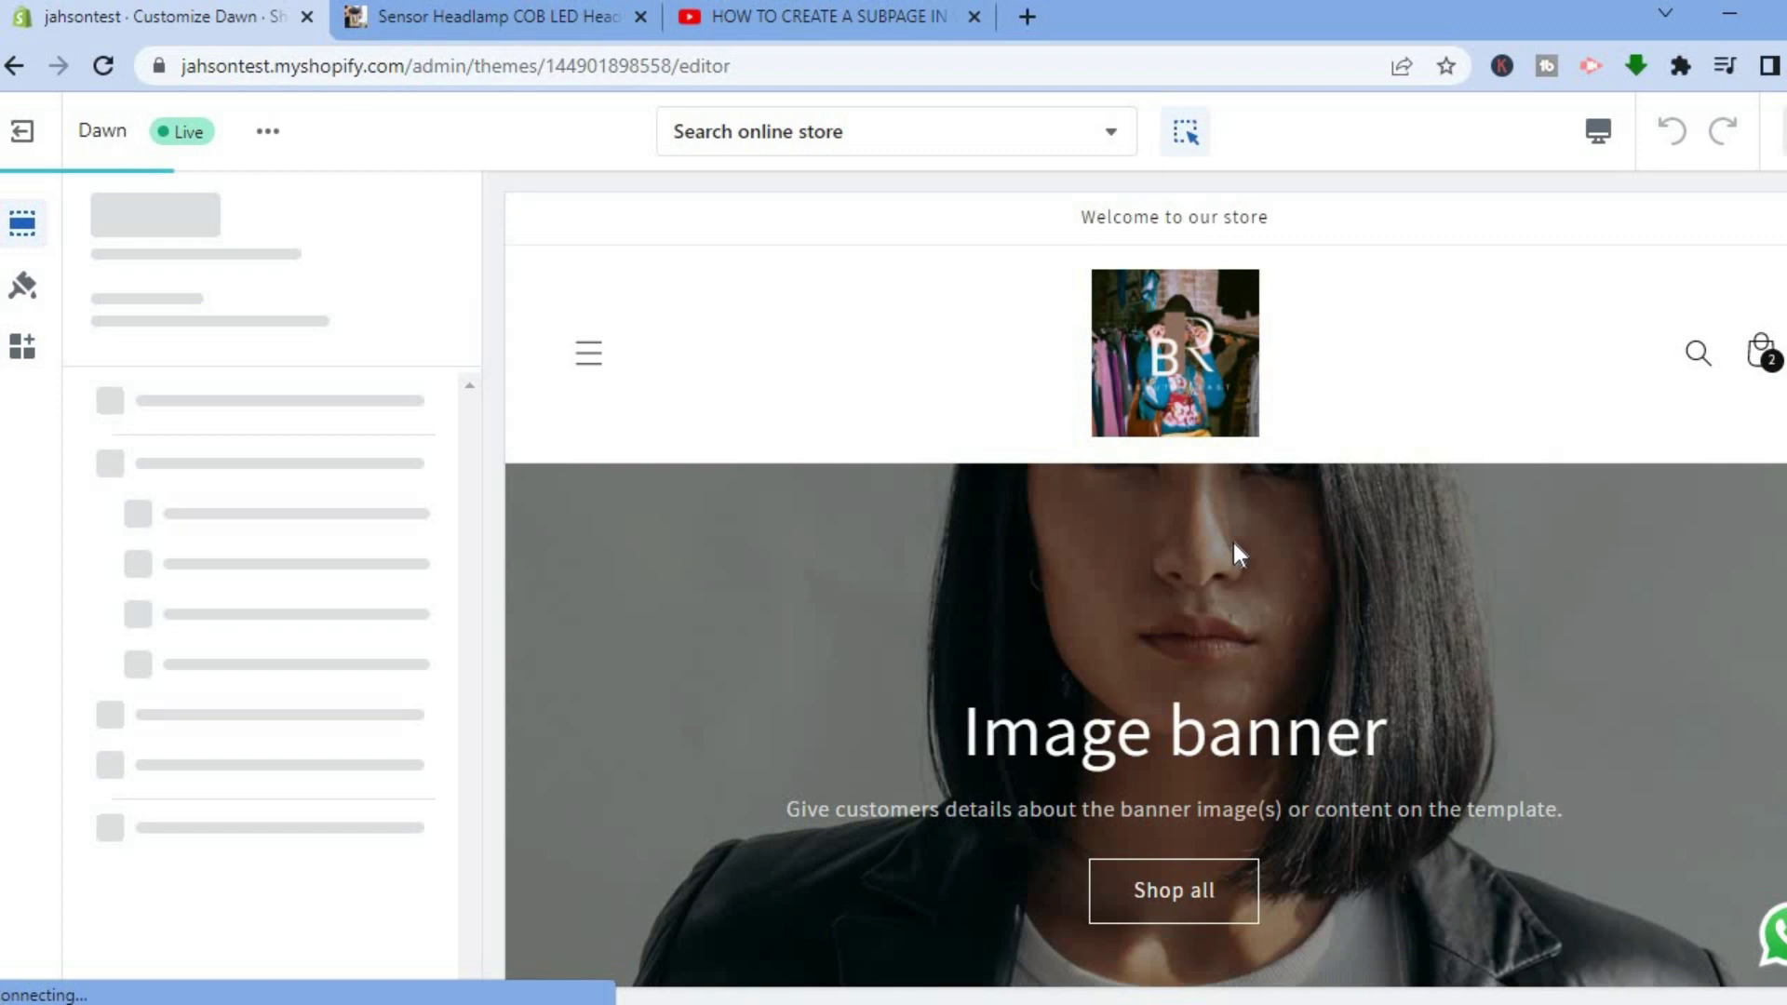
Switch the theme editor to the Products > Default product template
{"action": "left_click", "coordinate": [1038, 139]}
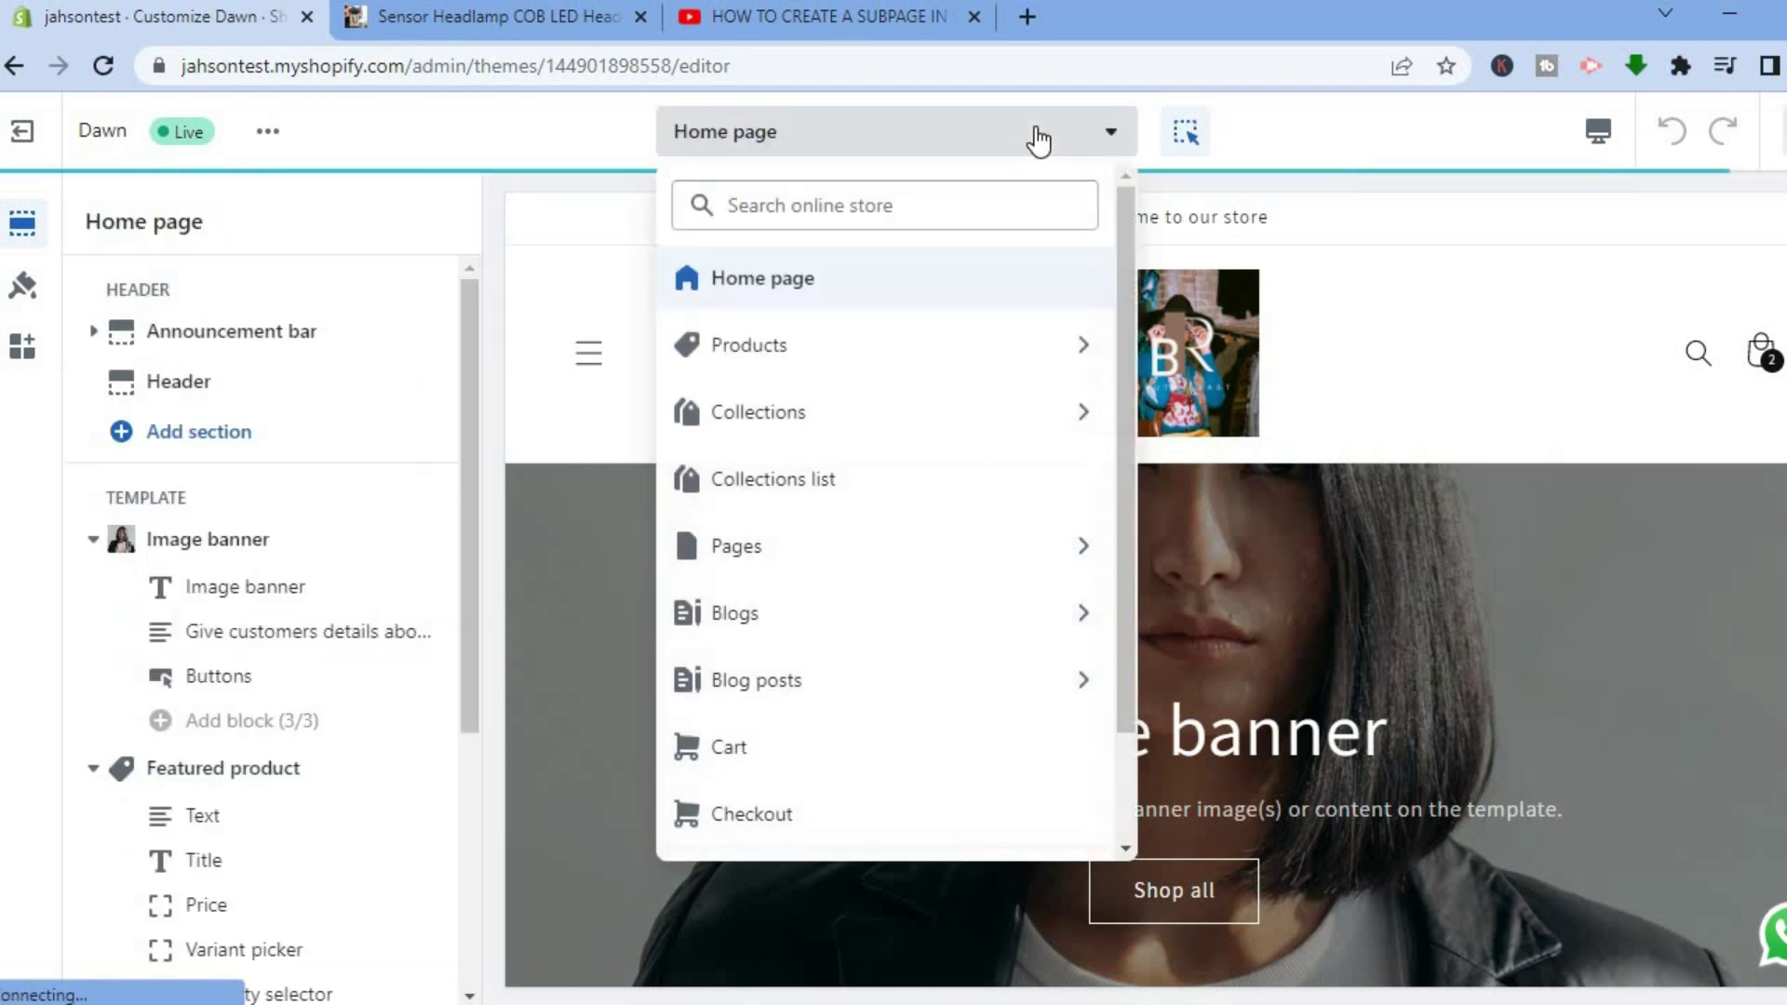
{"action": "left_click", "coordinate": [977, 344]}
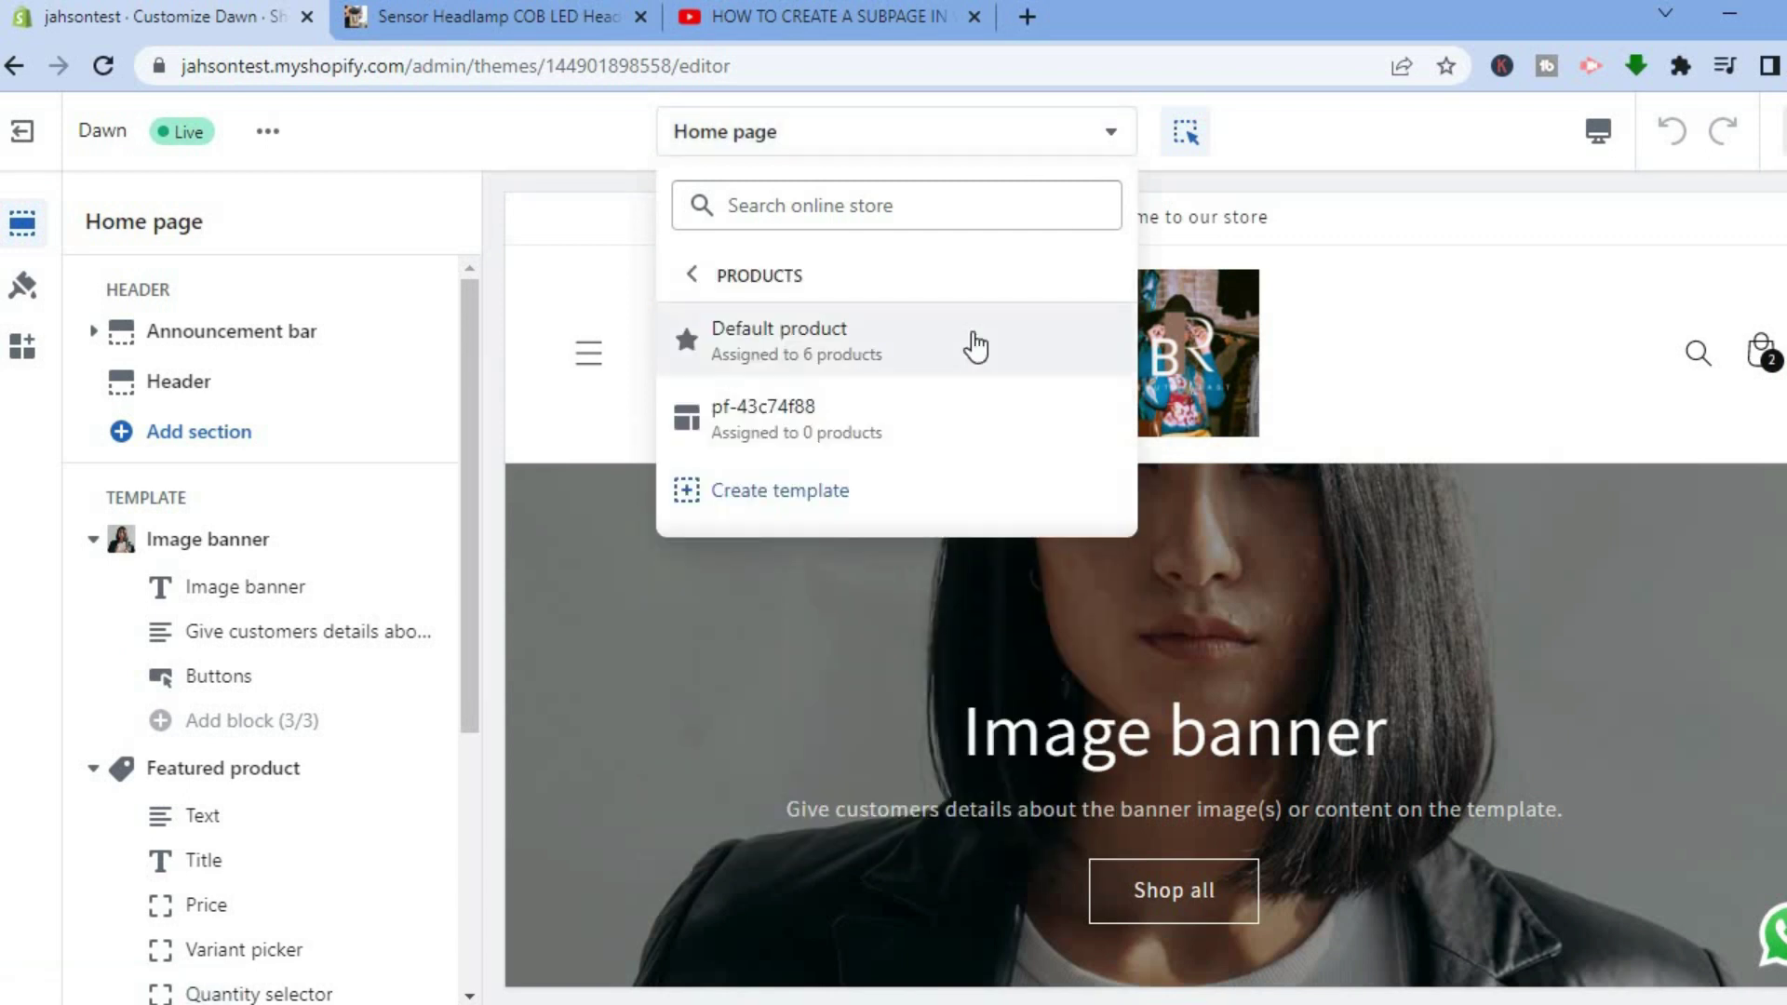
{"action": "left_click", "coordinate": [975, 346]}
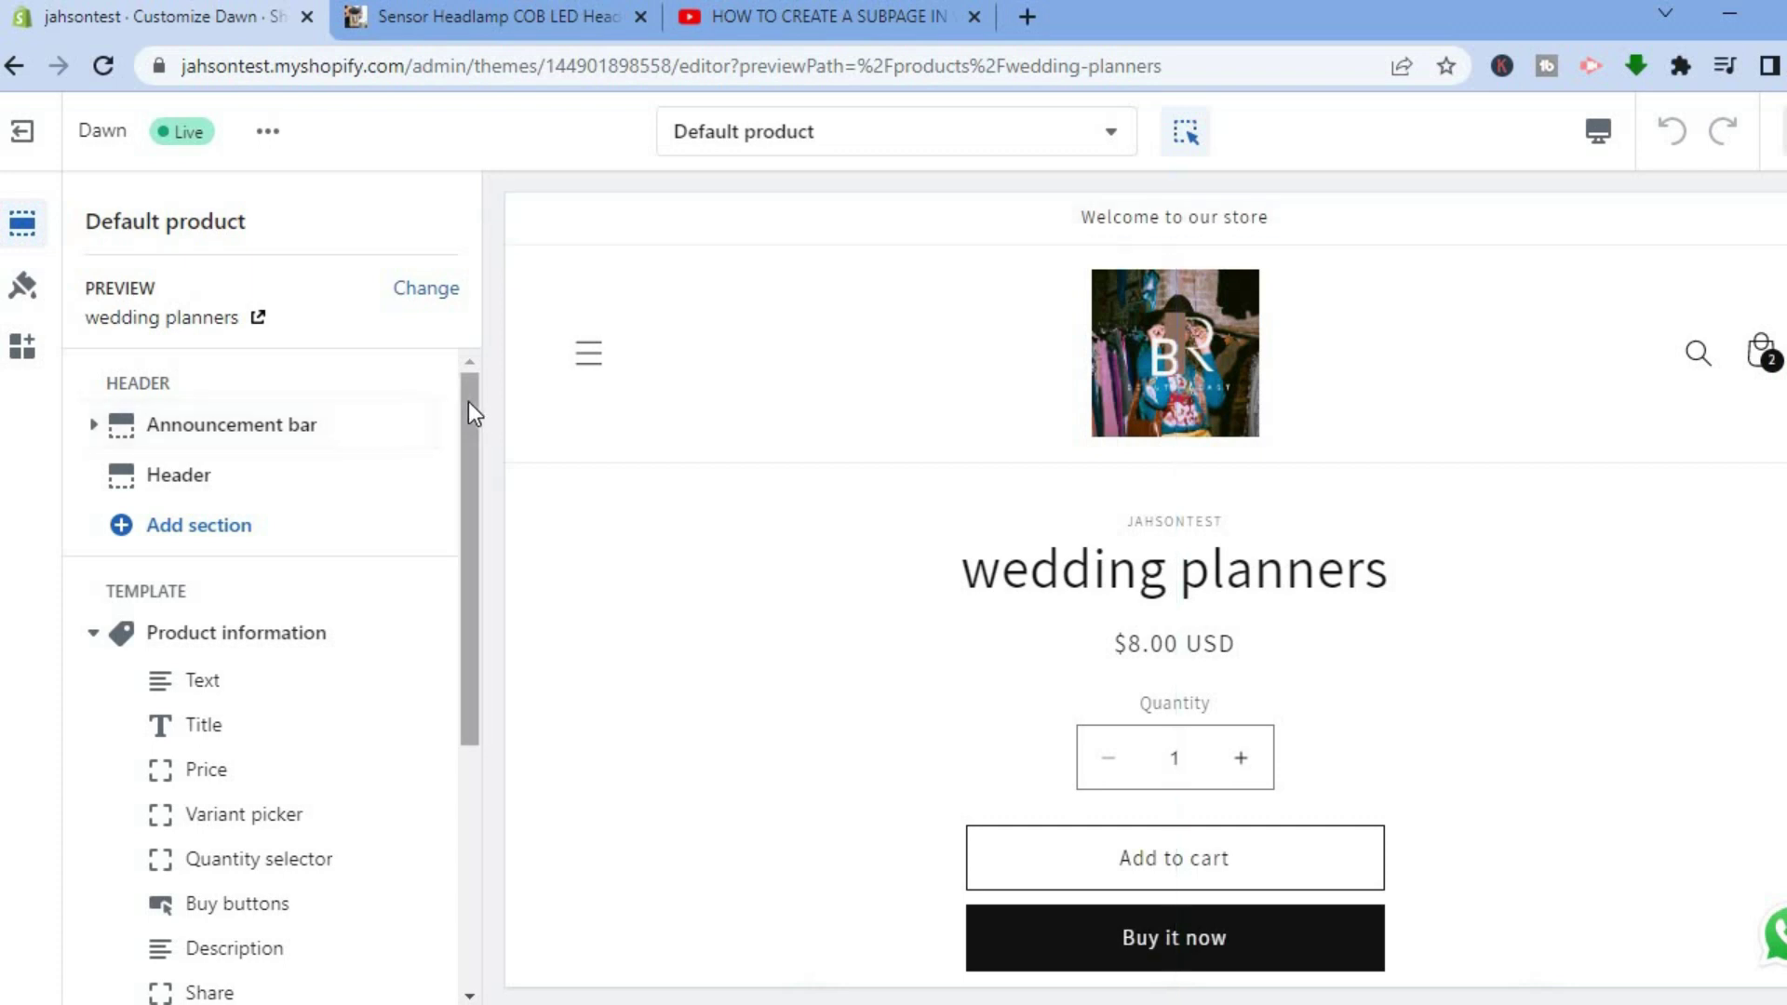
{"action": "left_click_drag", "start_coordinate": [467, 410], "coordinate": [467, 471]}
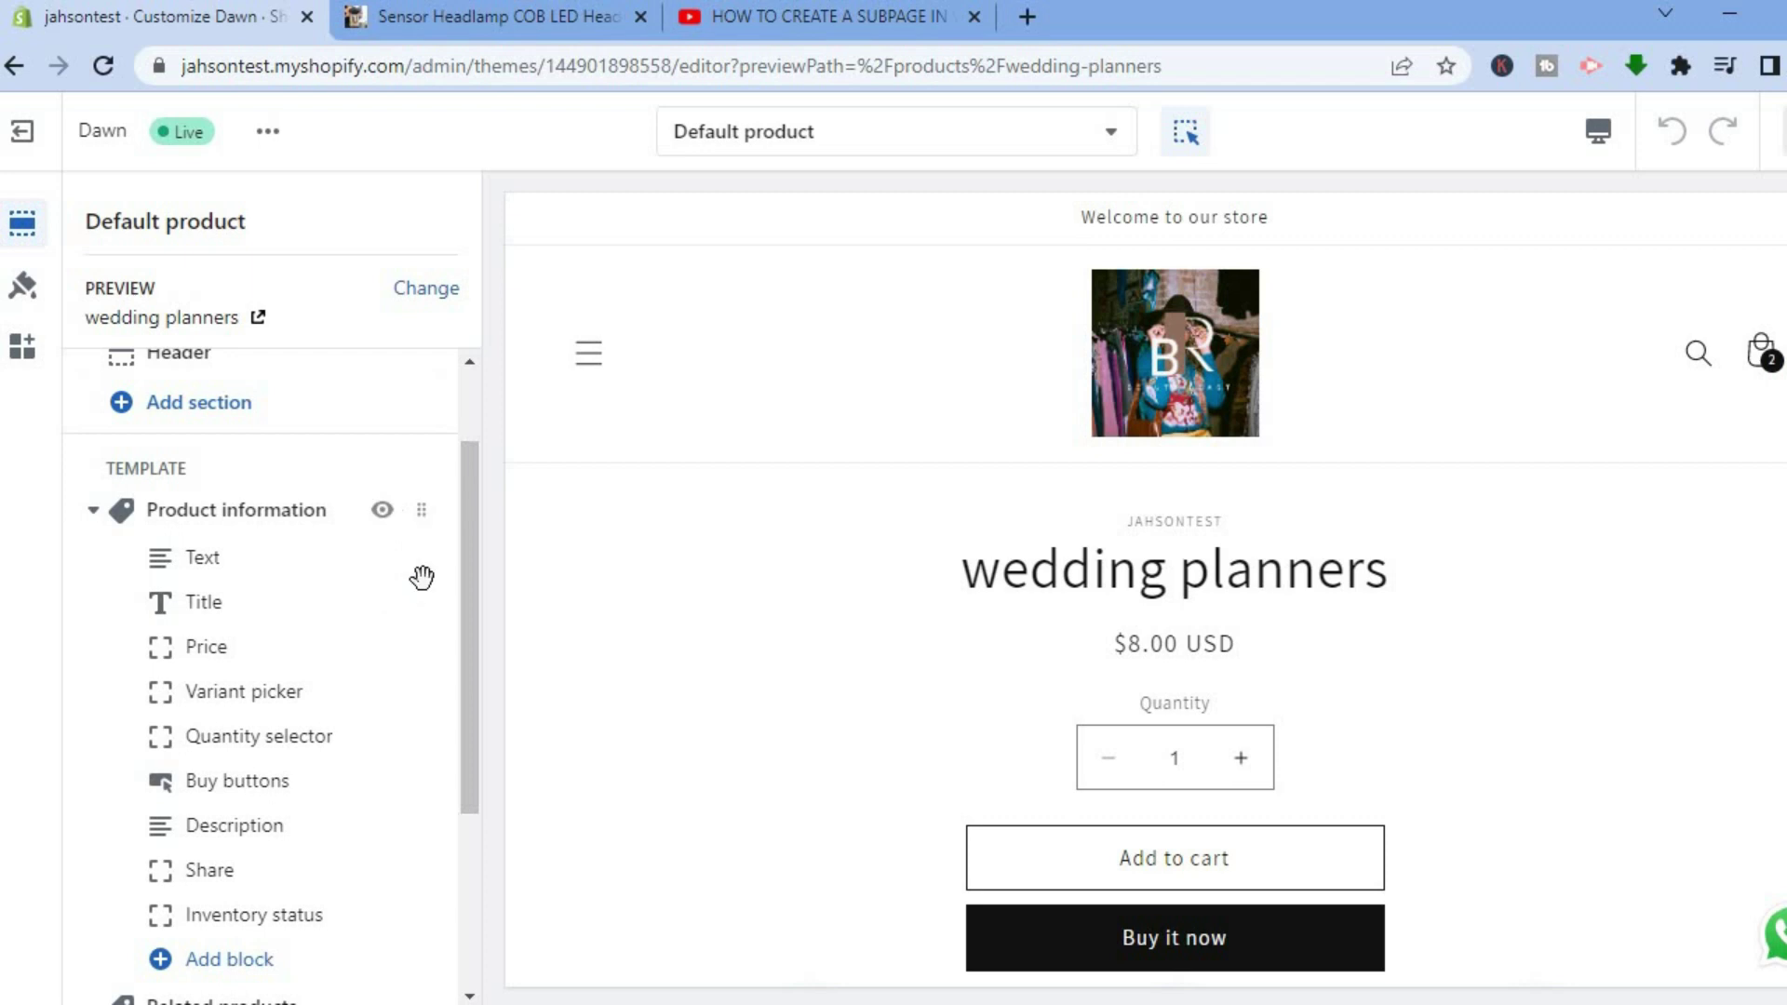
{"action": "left_click_drag", "start_coordinate": [473, 523], "coordinate": [470, 405]}
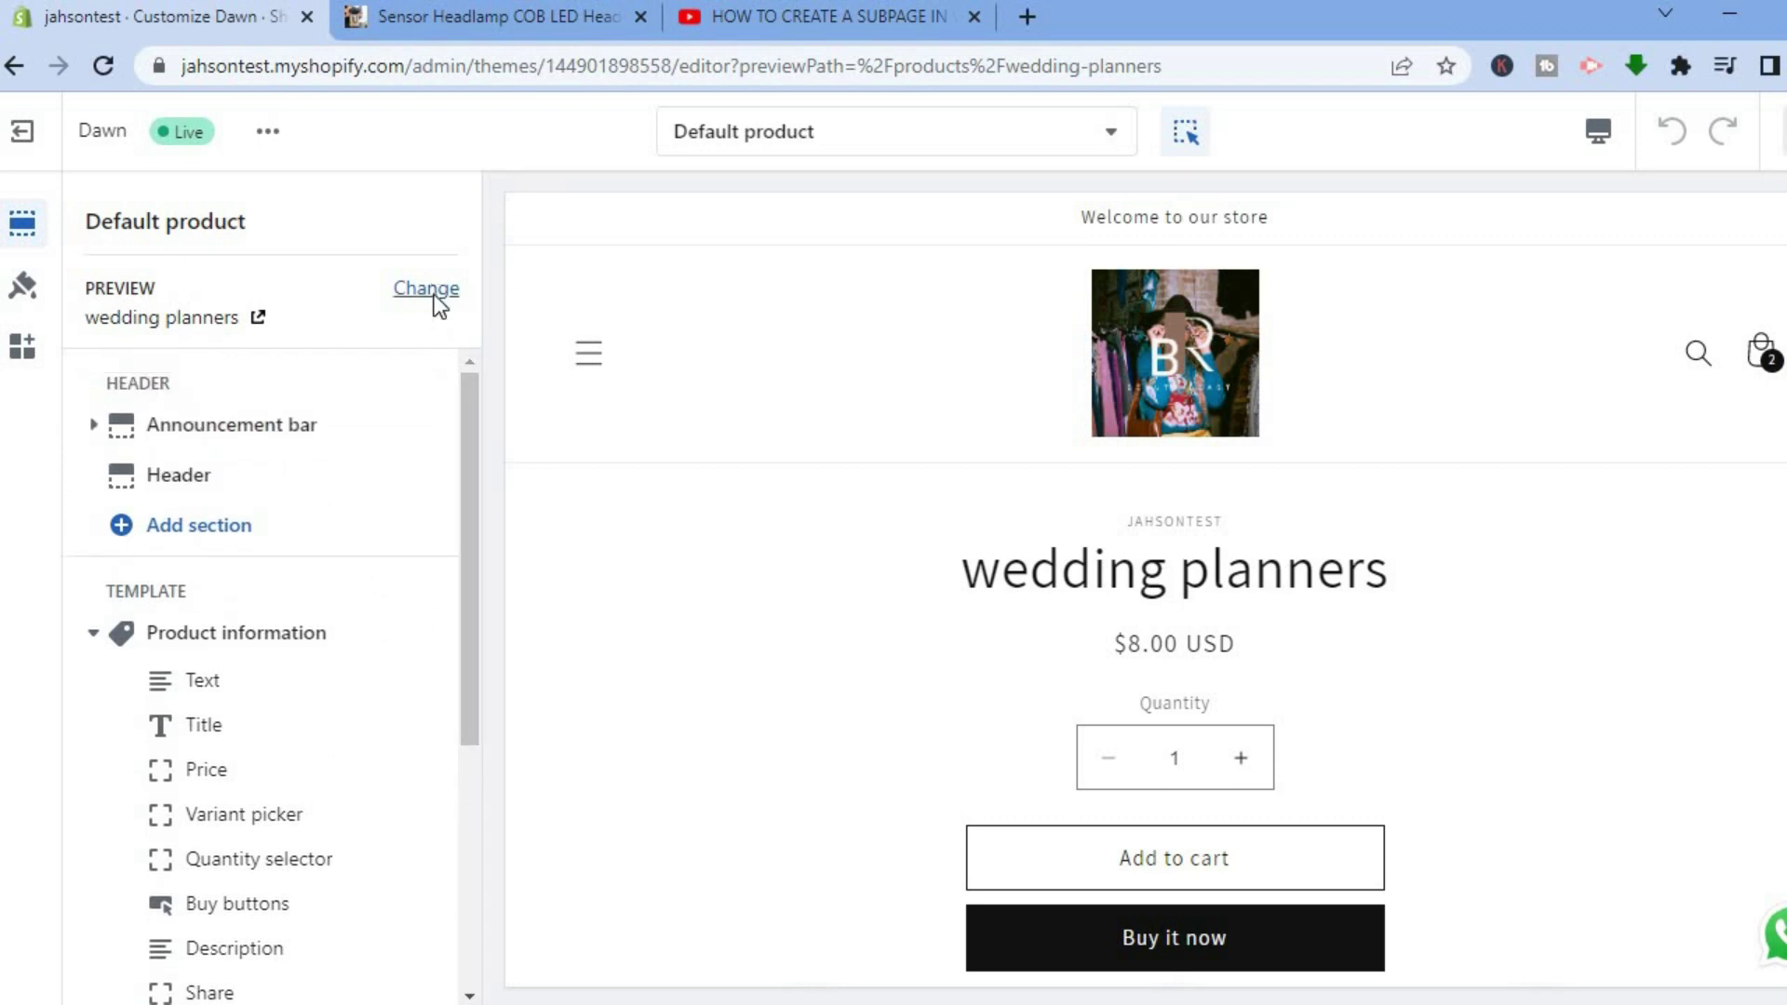
Change the preview product to the Projector with WiFi and Bluetooth
{"action": "left_click", "coordinate": [434, 296]}
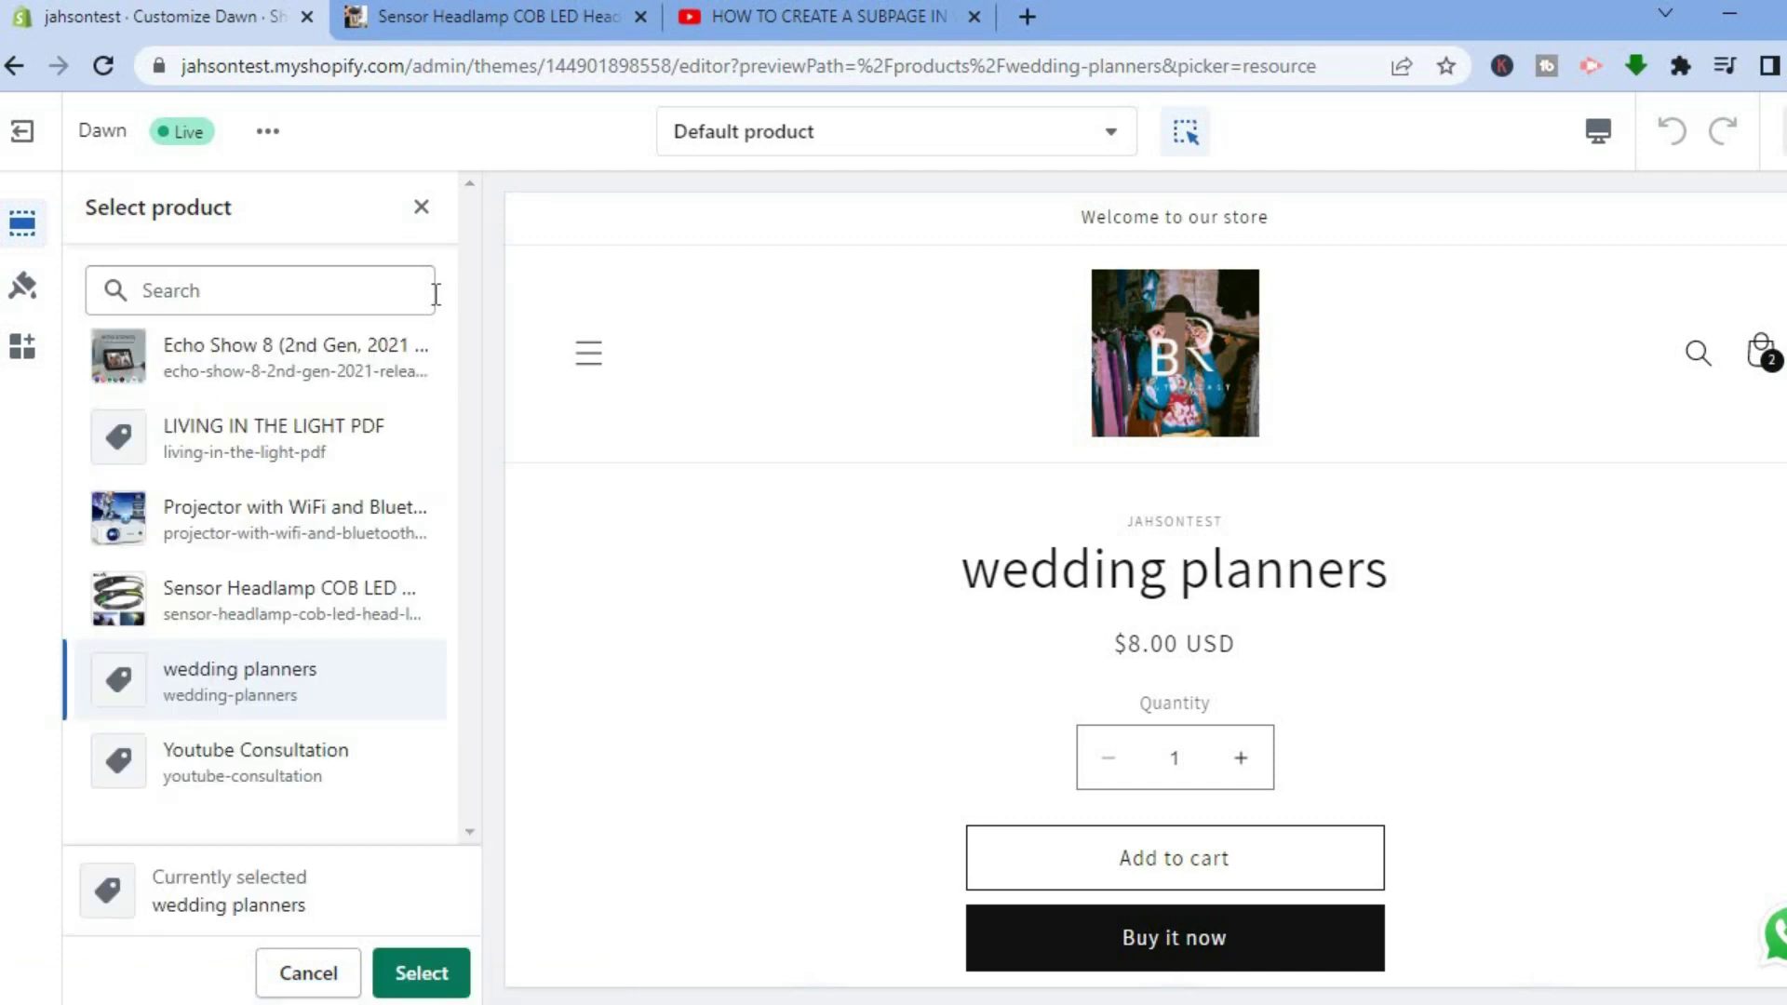
{"action": "left_click", "coordinate": [367, 513]}
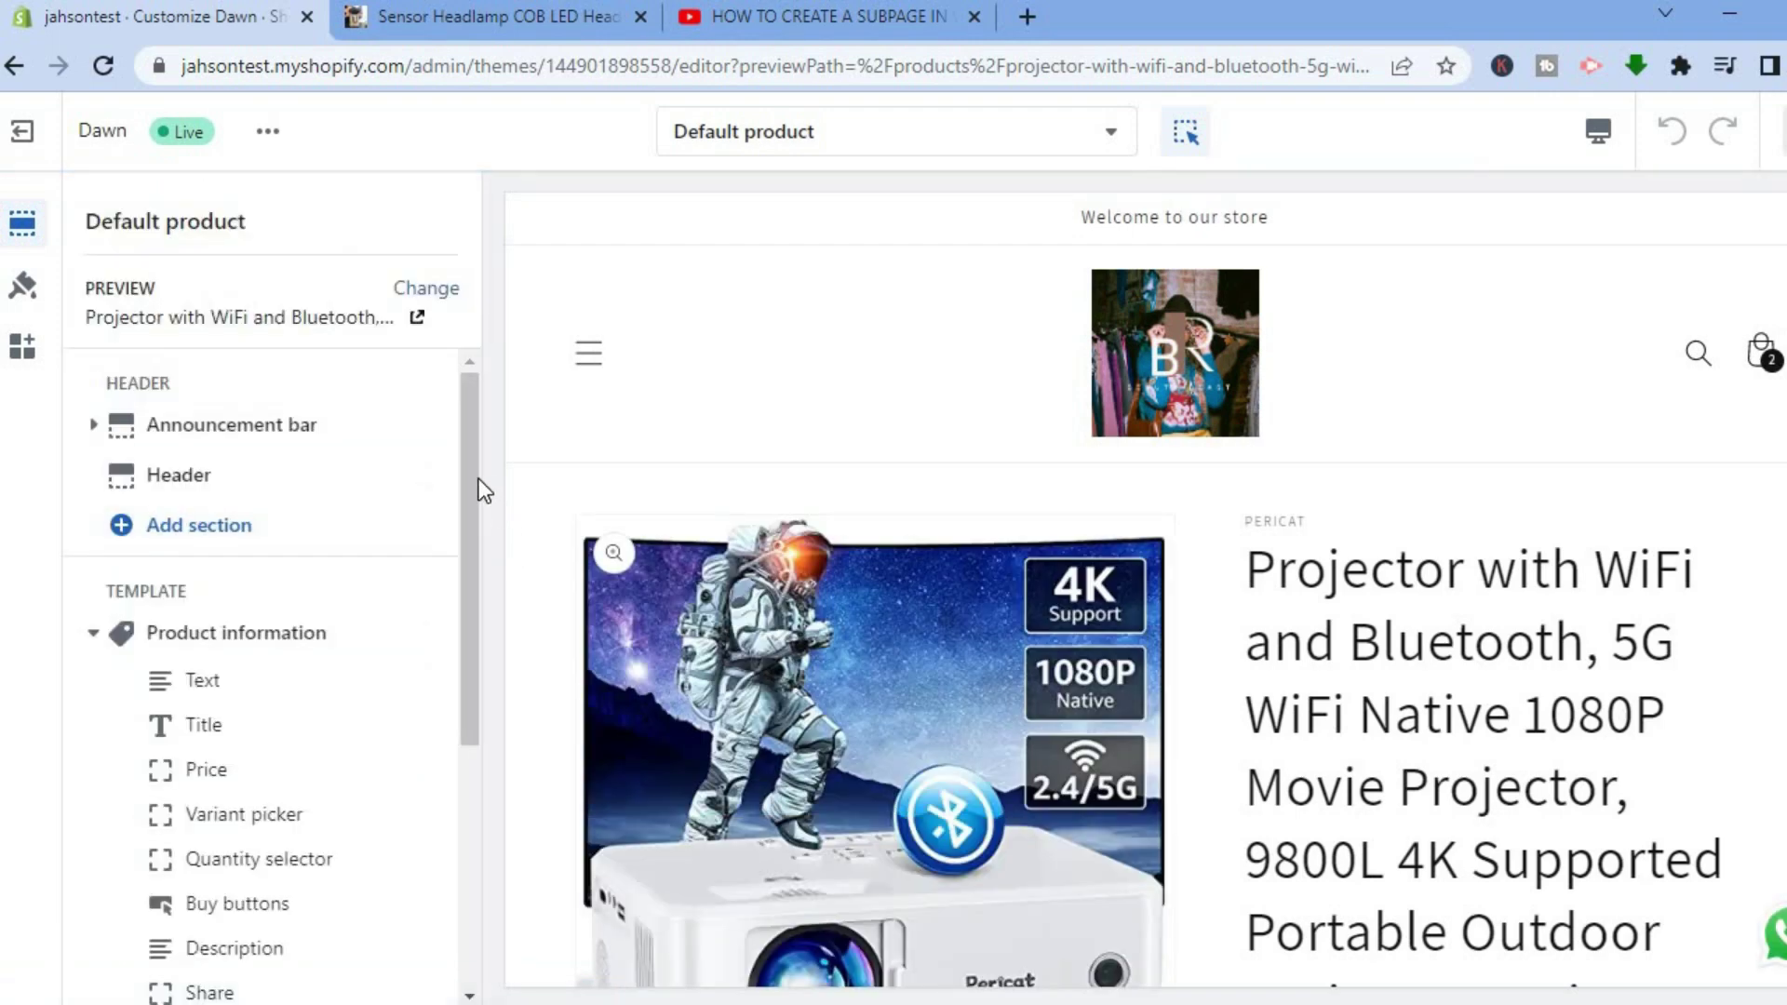
{"action": "left_click_drag", "start_coordinate": [471, 473], "coordinate": [467, 590]}
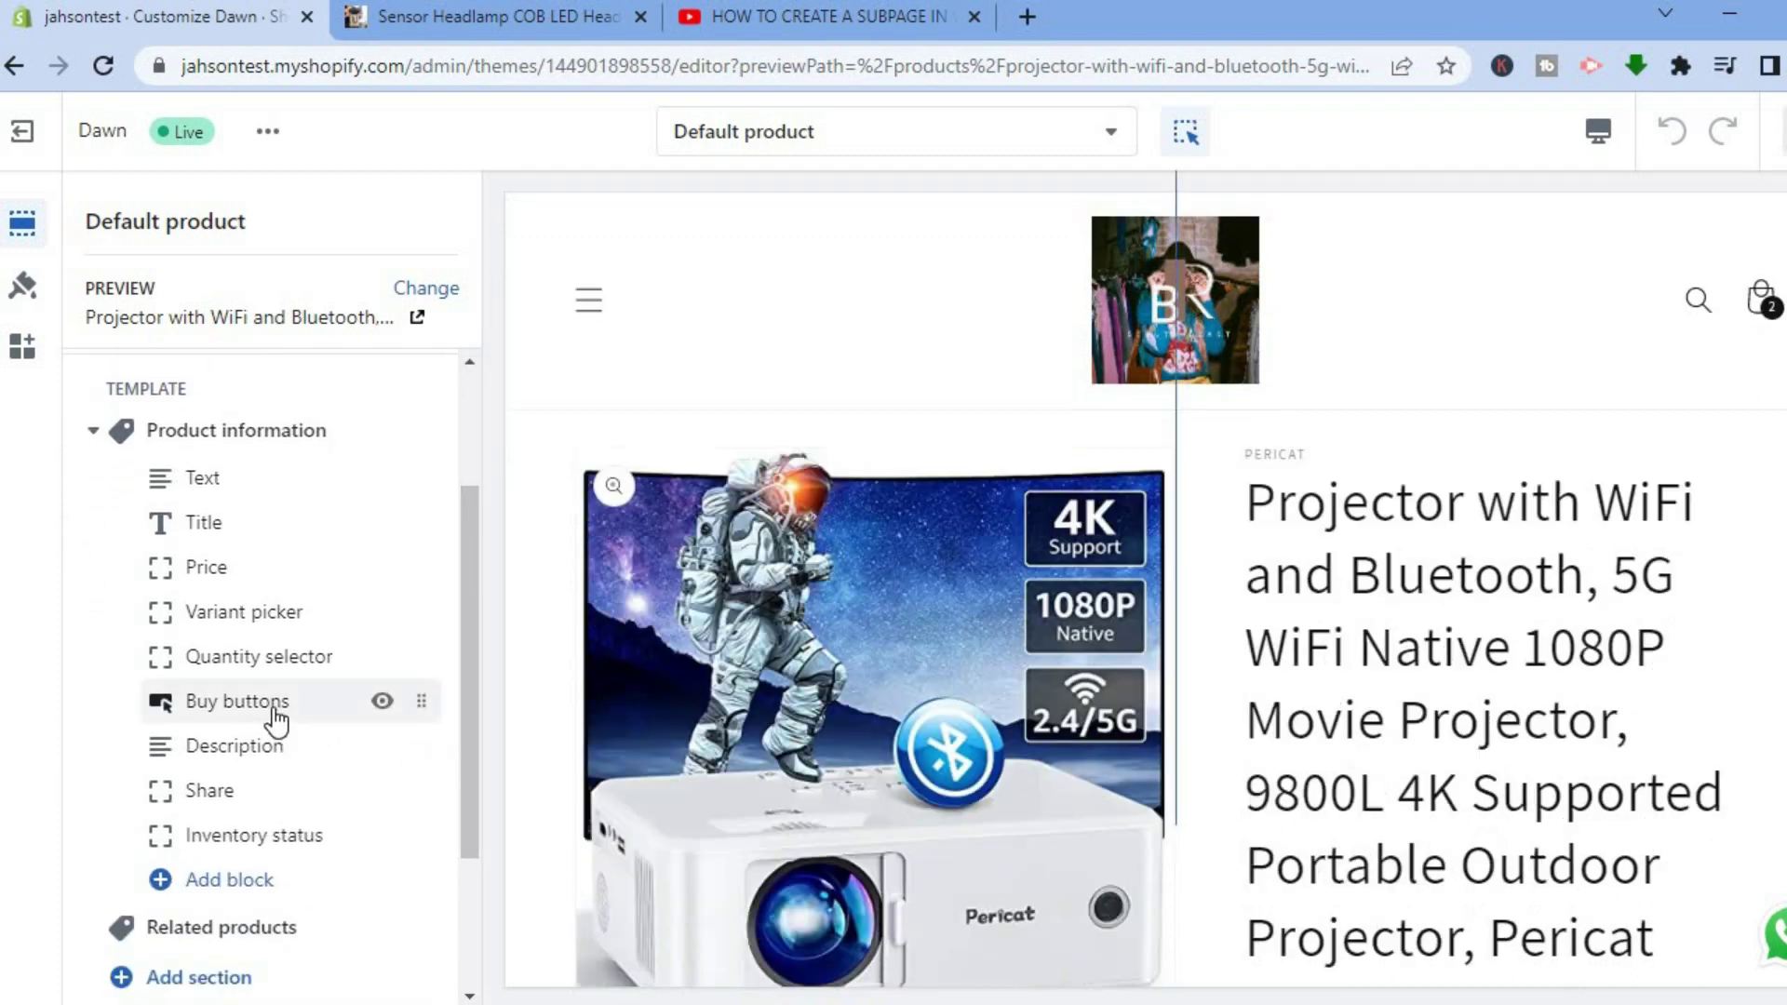
Hide Buy buttons briefly and restore it, then hide the Inventory status block
{"action": "mouse_move", "coordinate": [277, 719]}
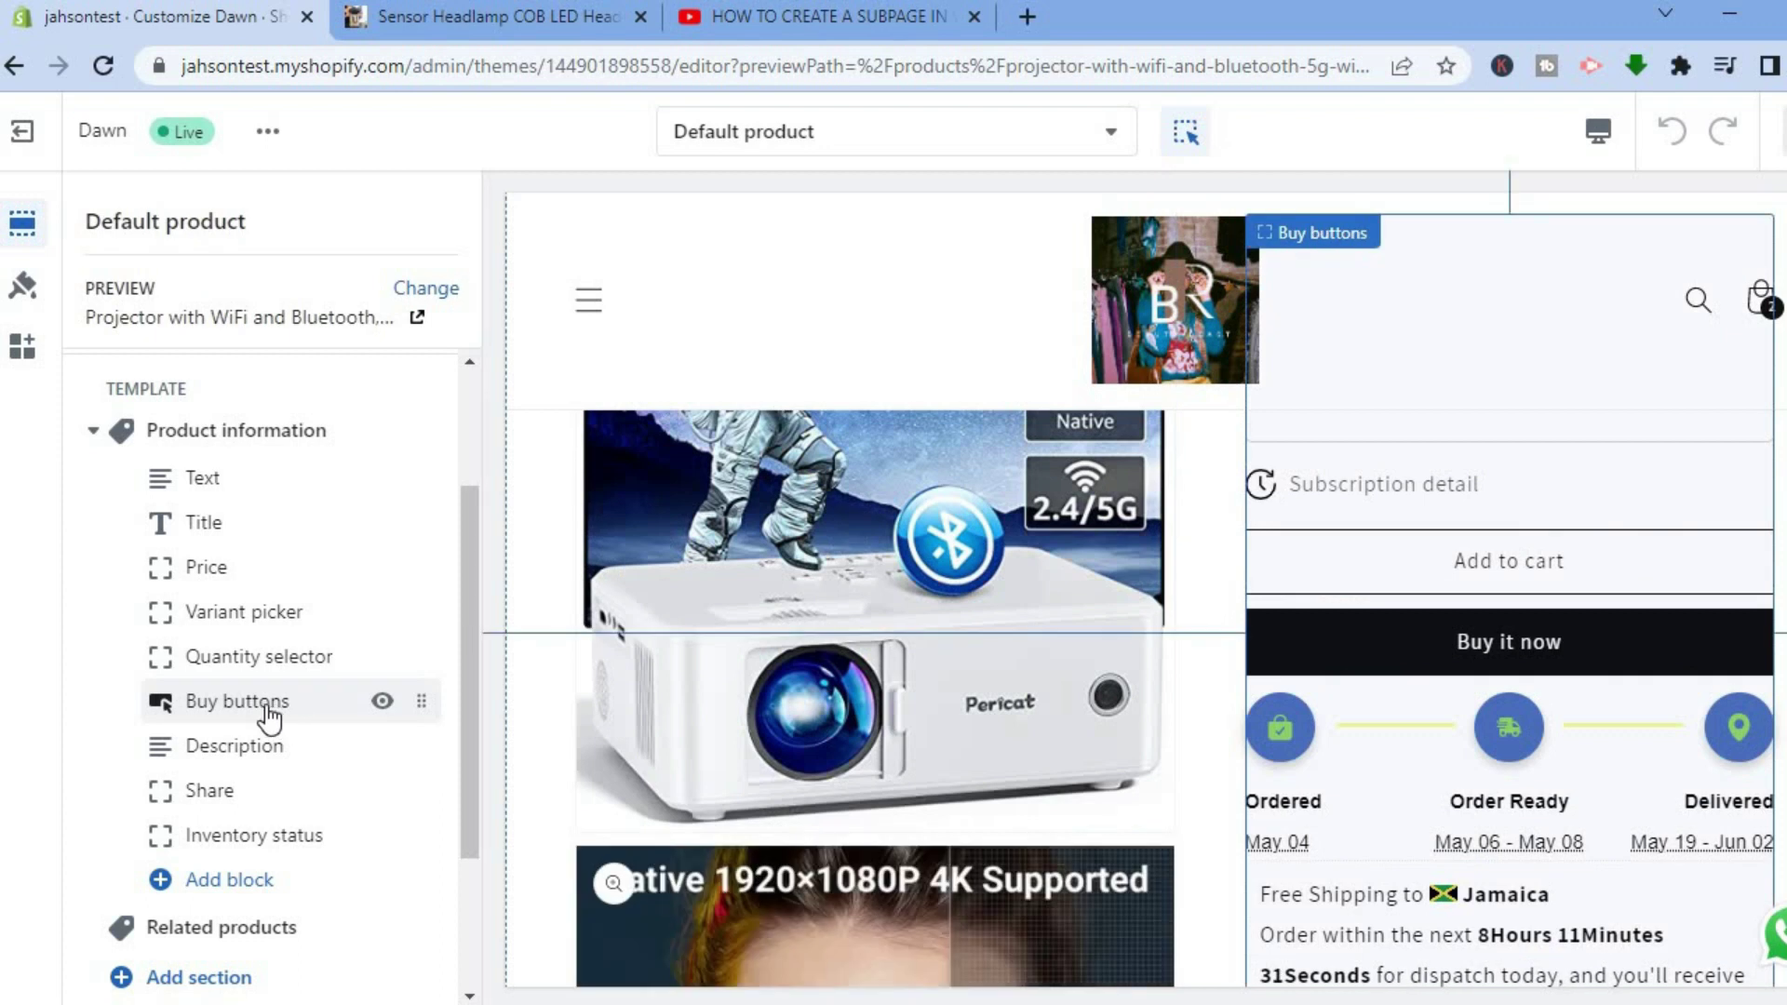
{"action": "left_click", "coordinate": [382, 711]}
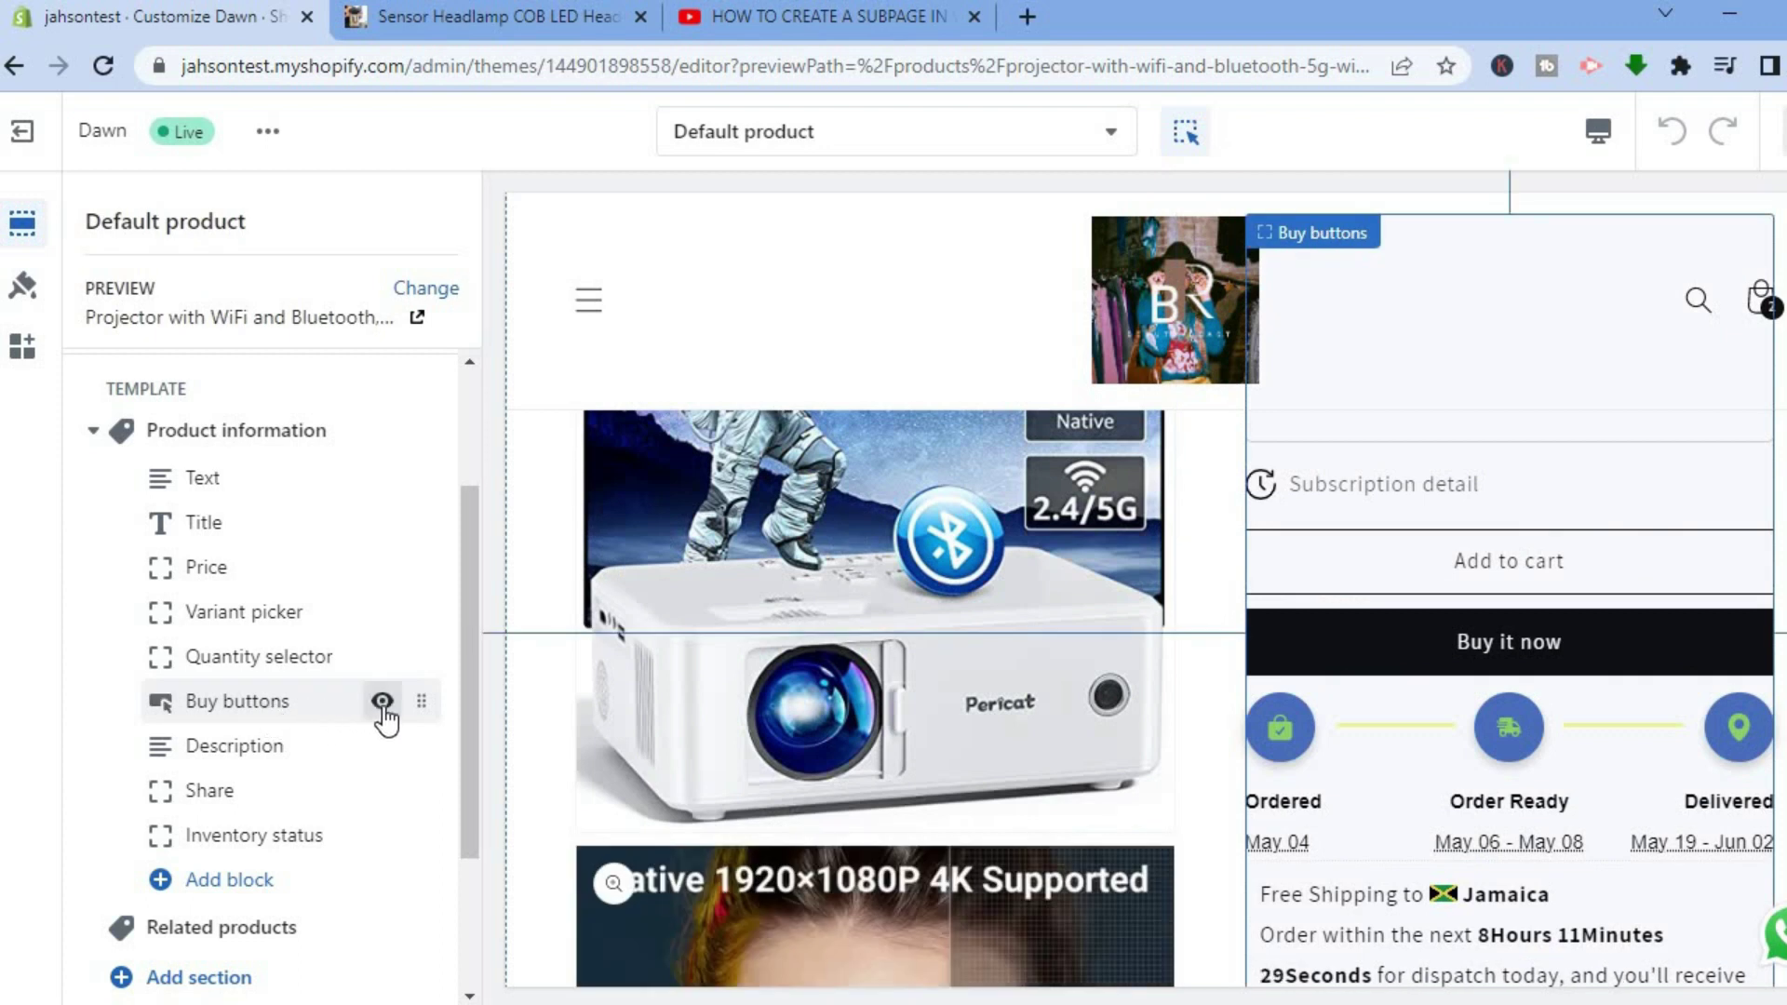
{"action": "left_click", "coordinate": [383, 709]}
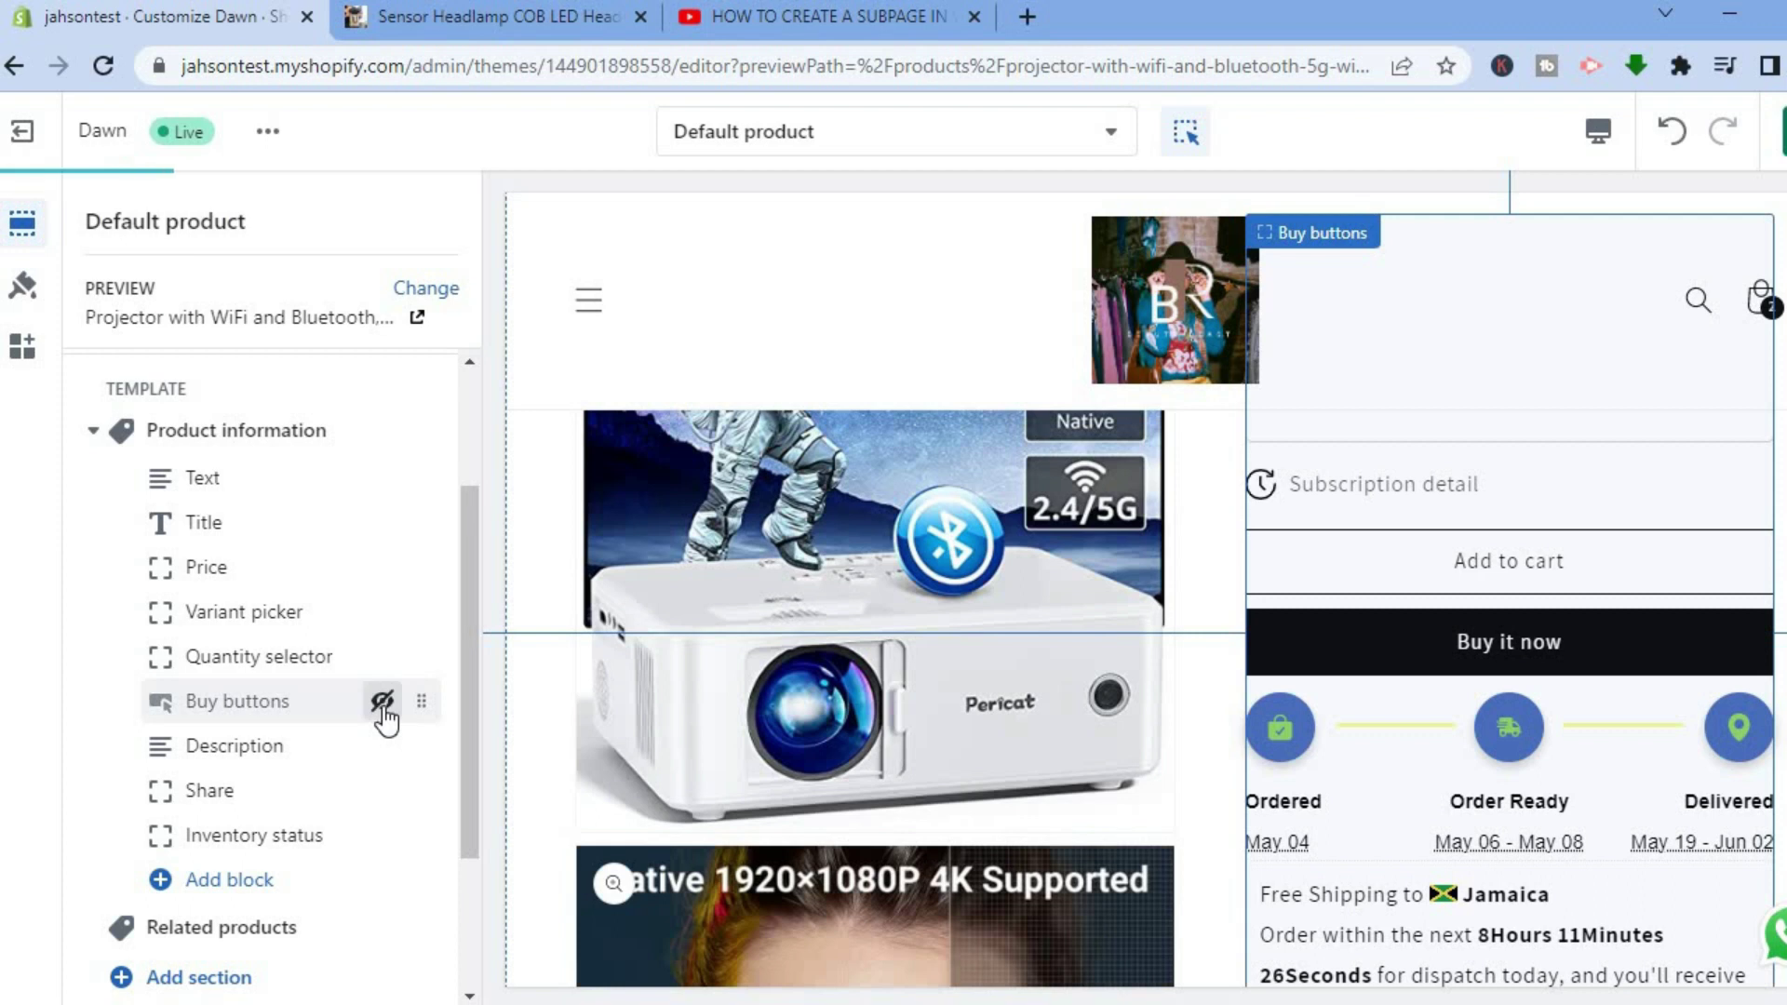
{"action": "scroll", "coordinate": [384, 717], "scroll_direction": "down", "scroll_amount": 1}
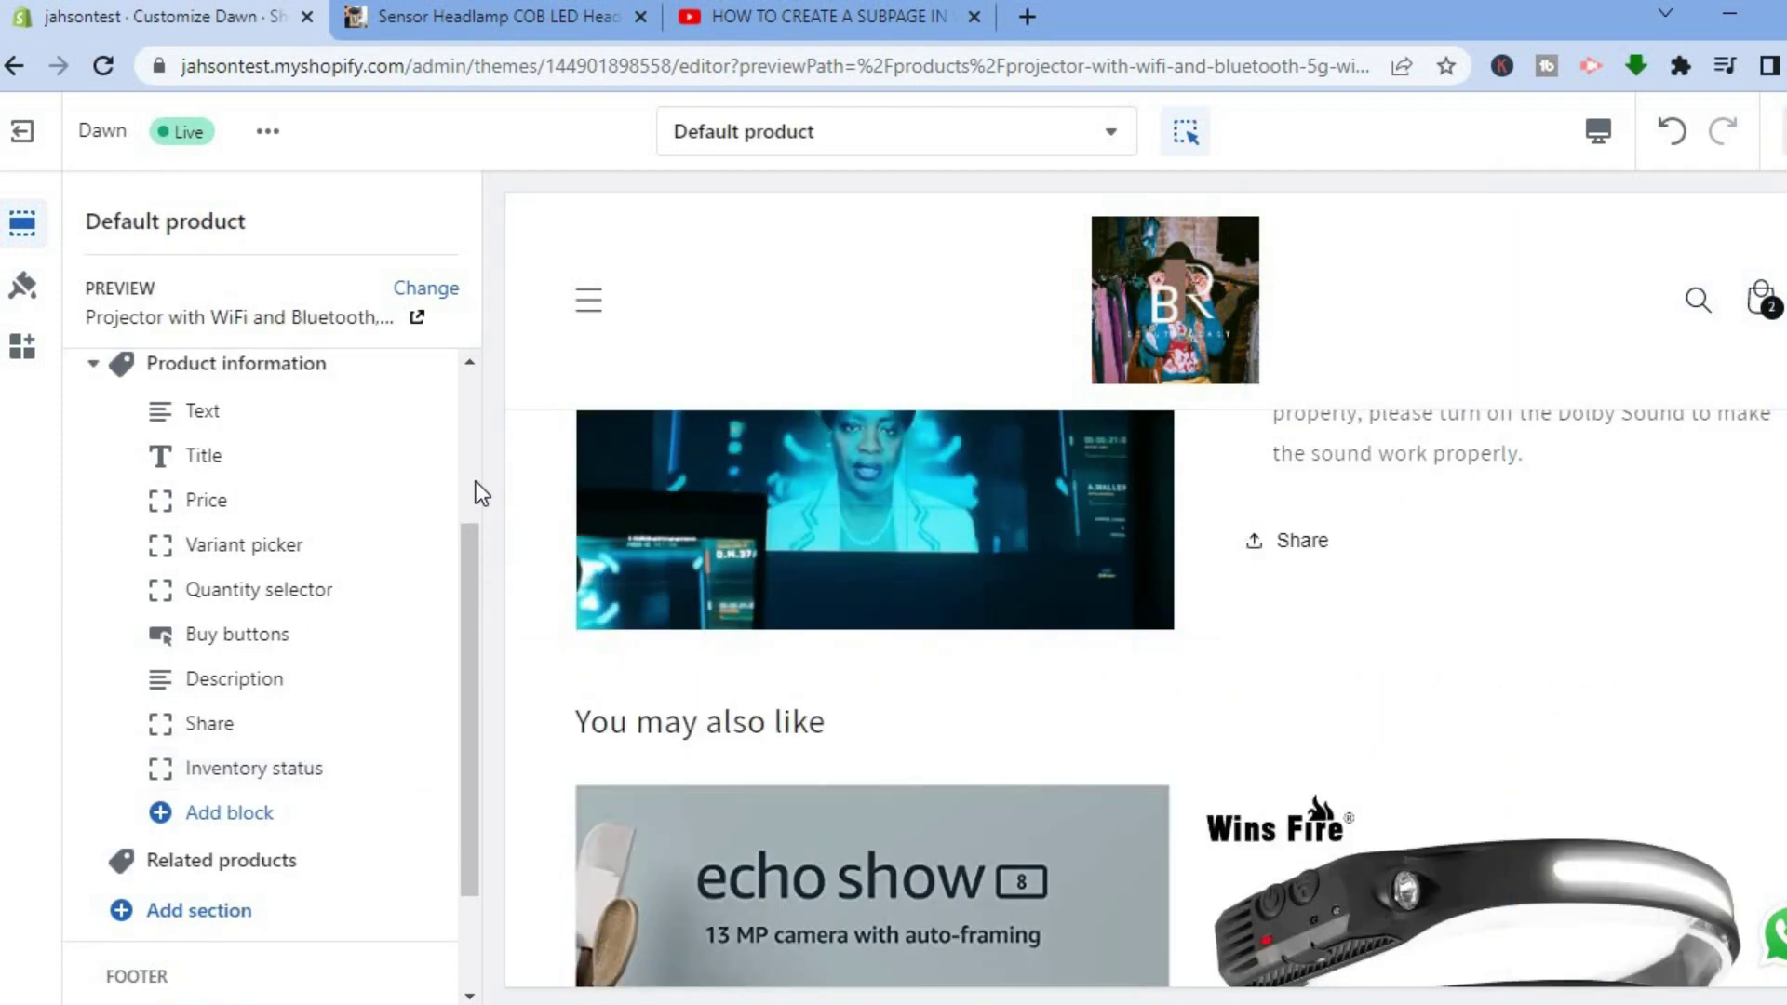
{"action": "mouse_move", "coordinate": [296, 771]}
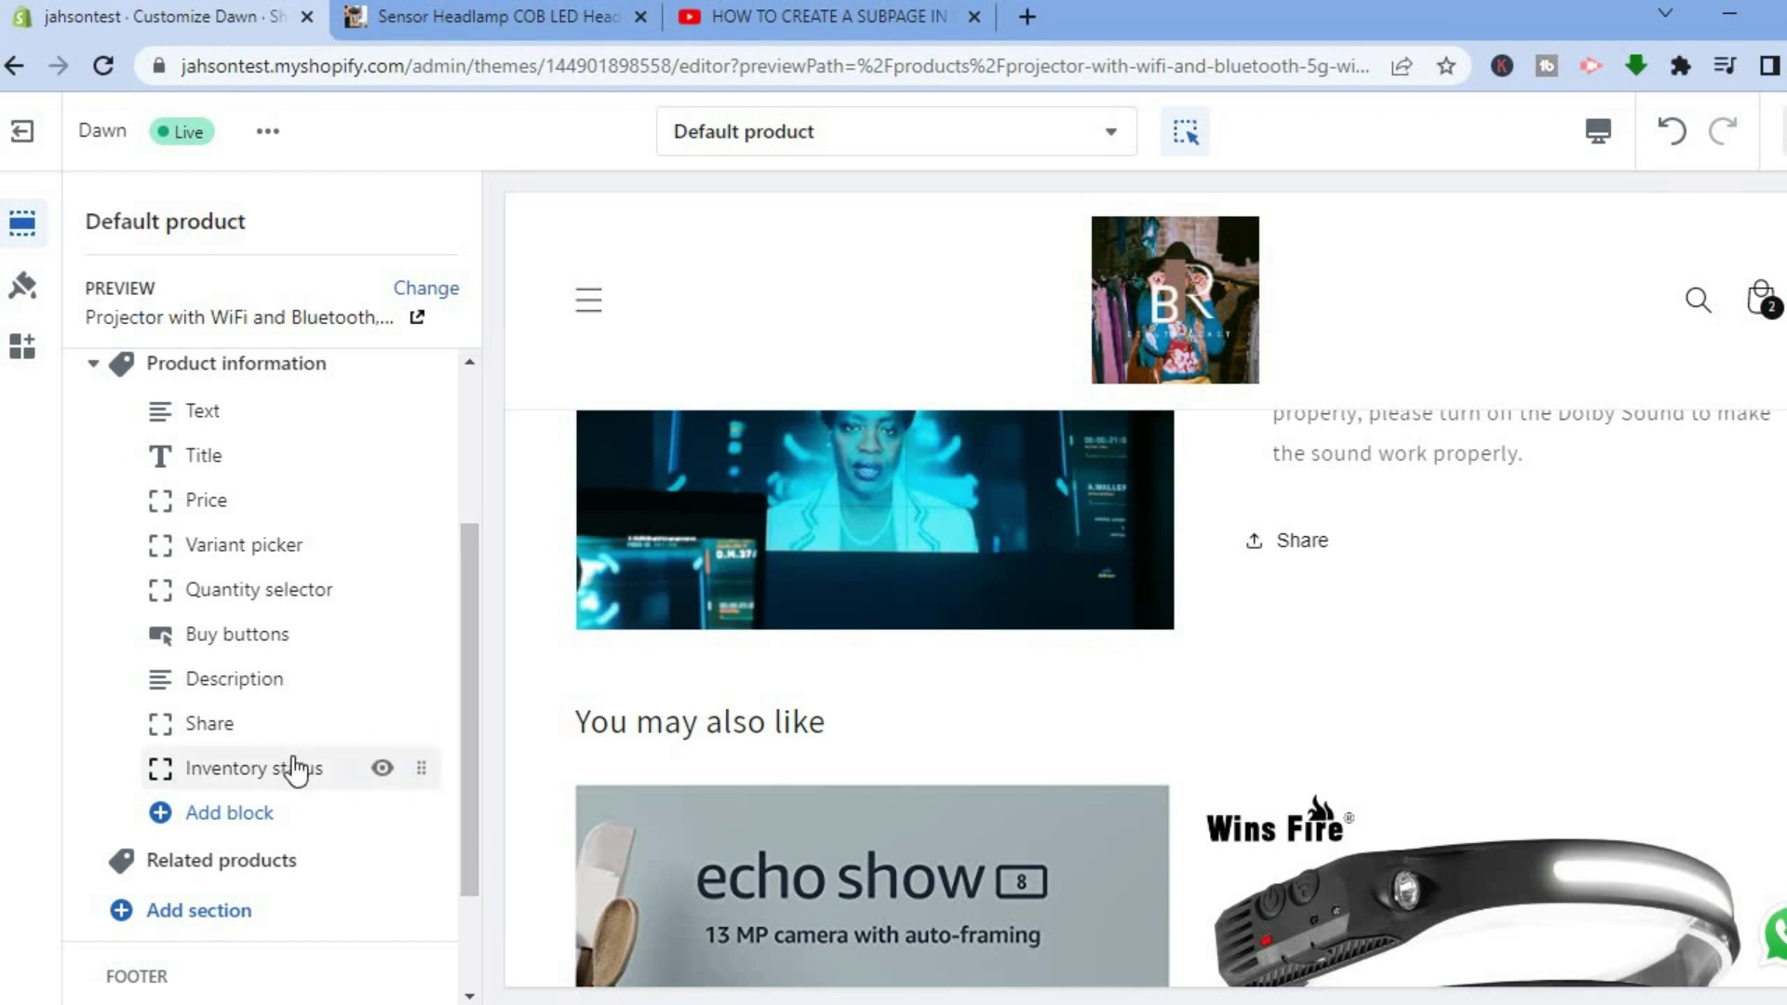
{"action": "left_click", "coordinate": [381, 771]}
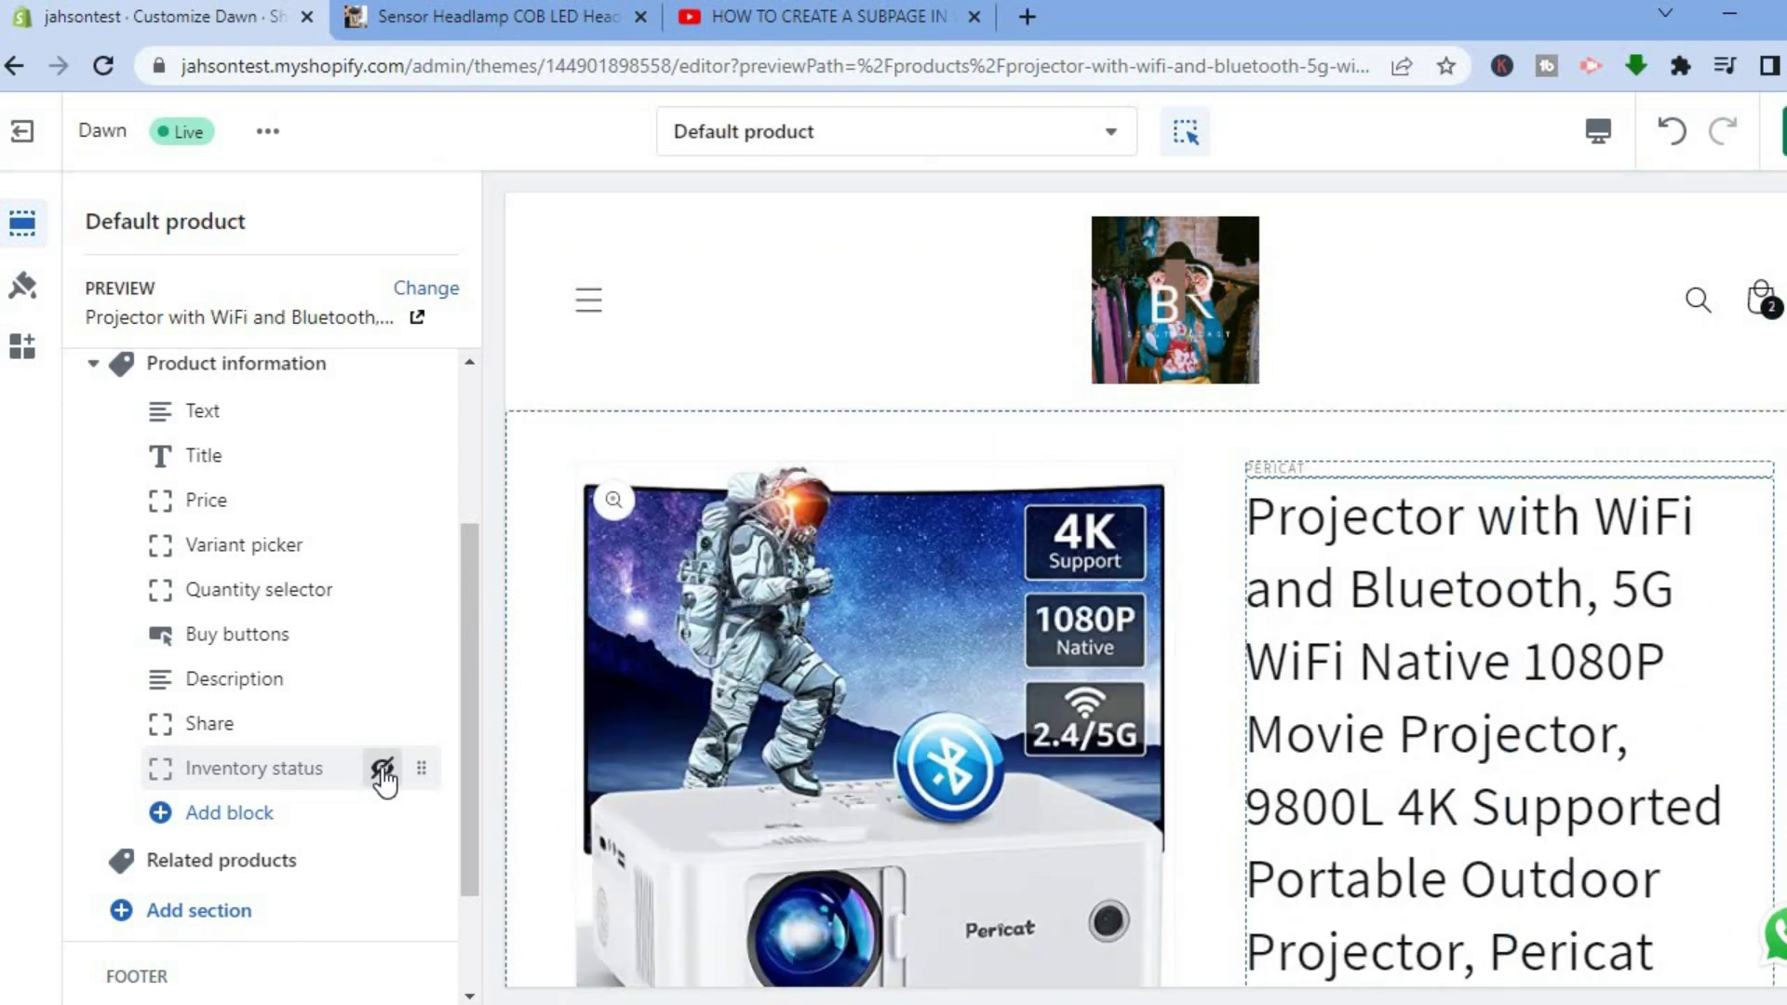
{"action": "left_click", "coordinate": [227, 815]}
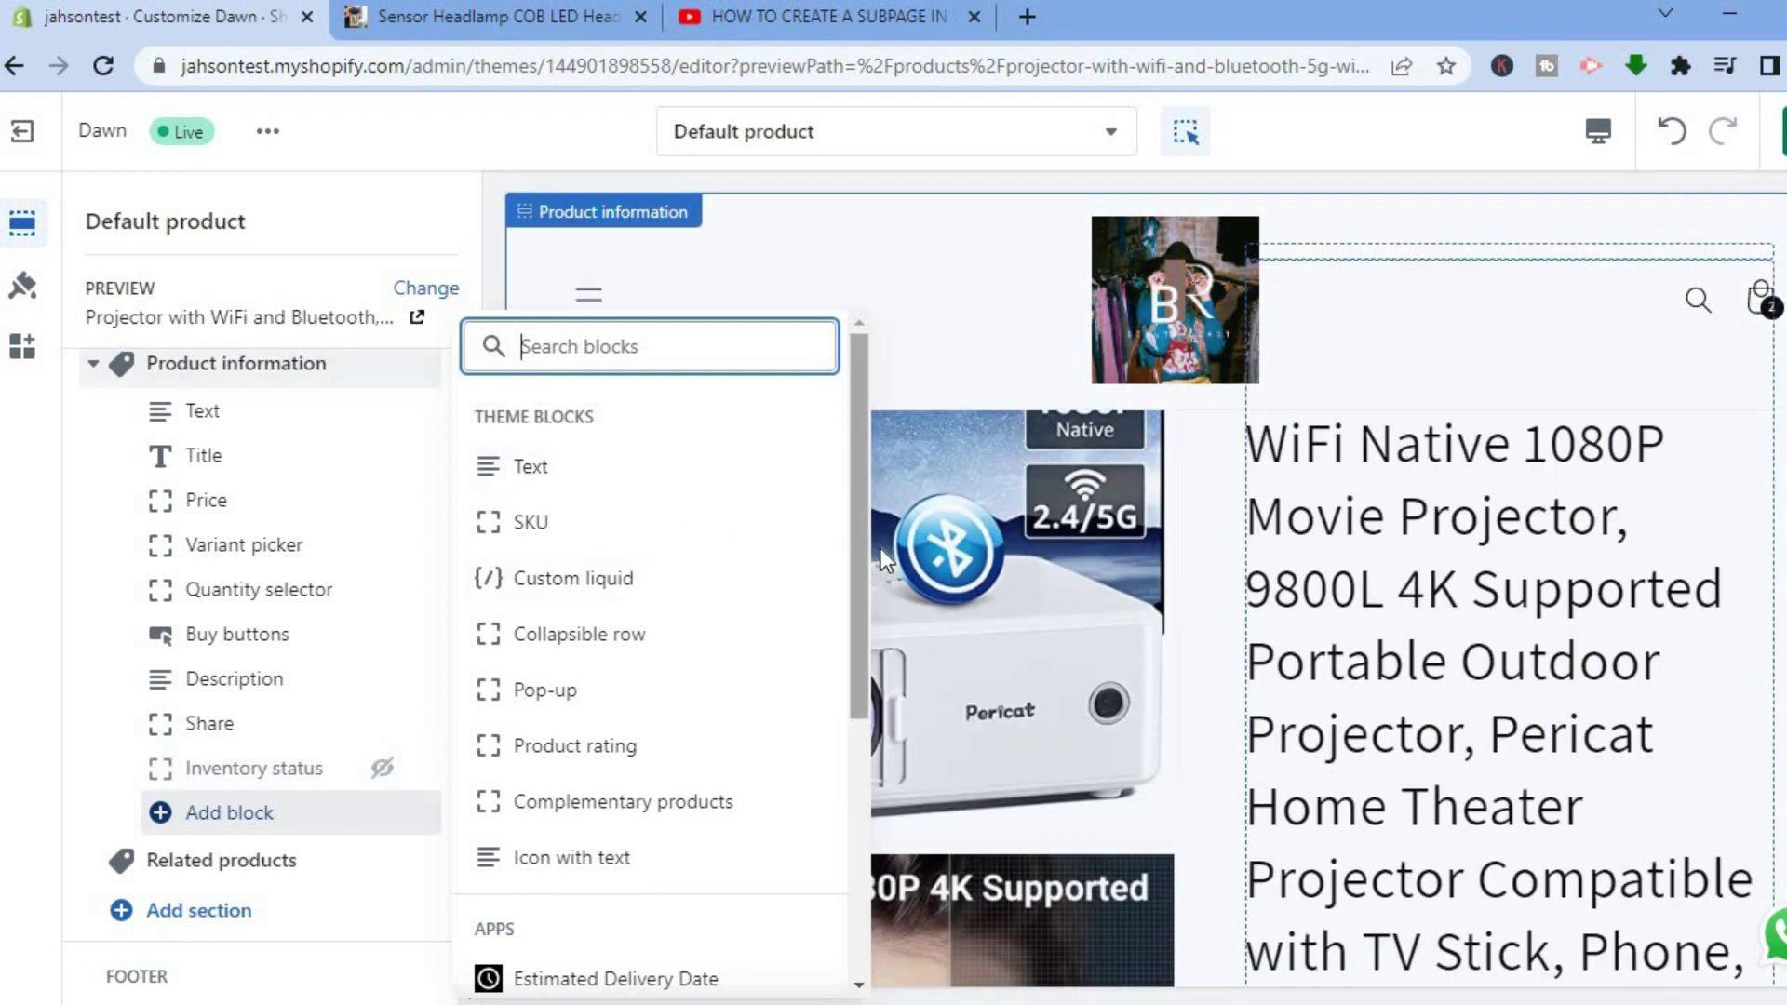
{"action": "scroll", "coordinate": [864, 638], "scroll_direction": "down", "scroll_amount": 3}
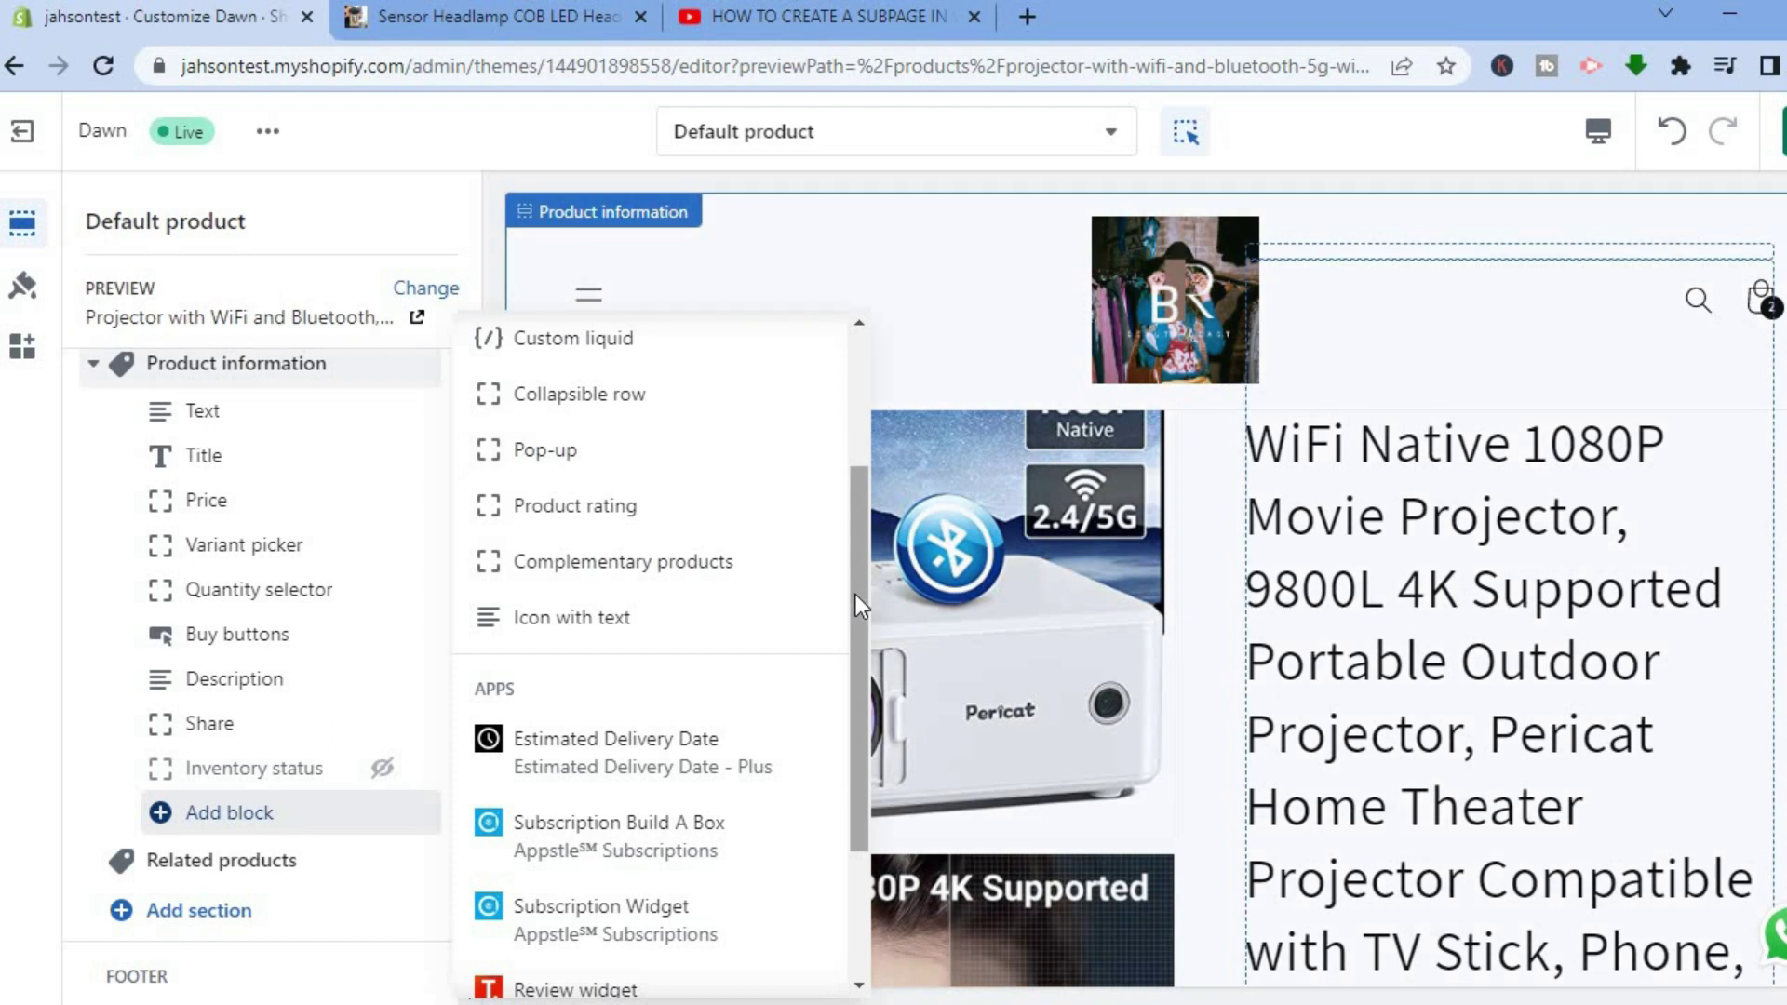
{"action": "scroll", "coordinate": [789, 707], "scroll_direction": "down", "scroll_amount": 2}
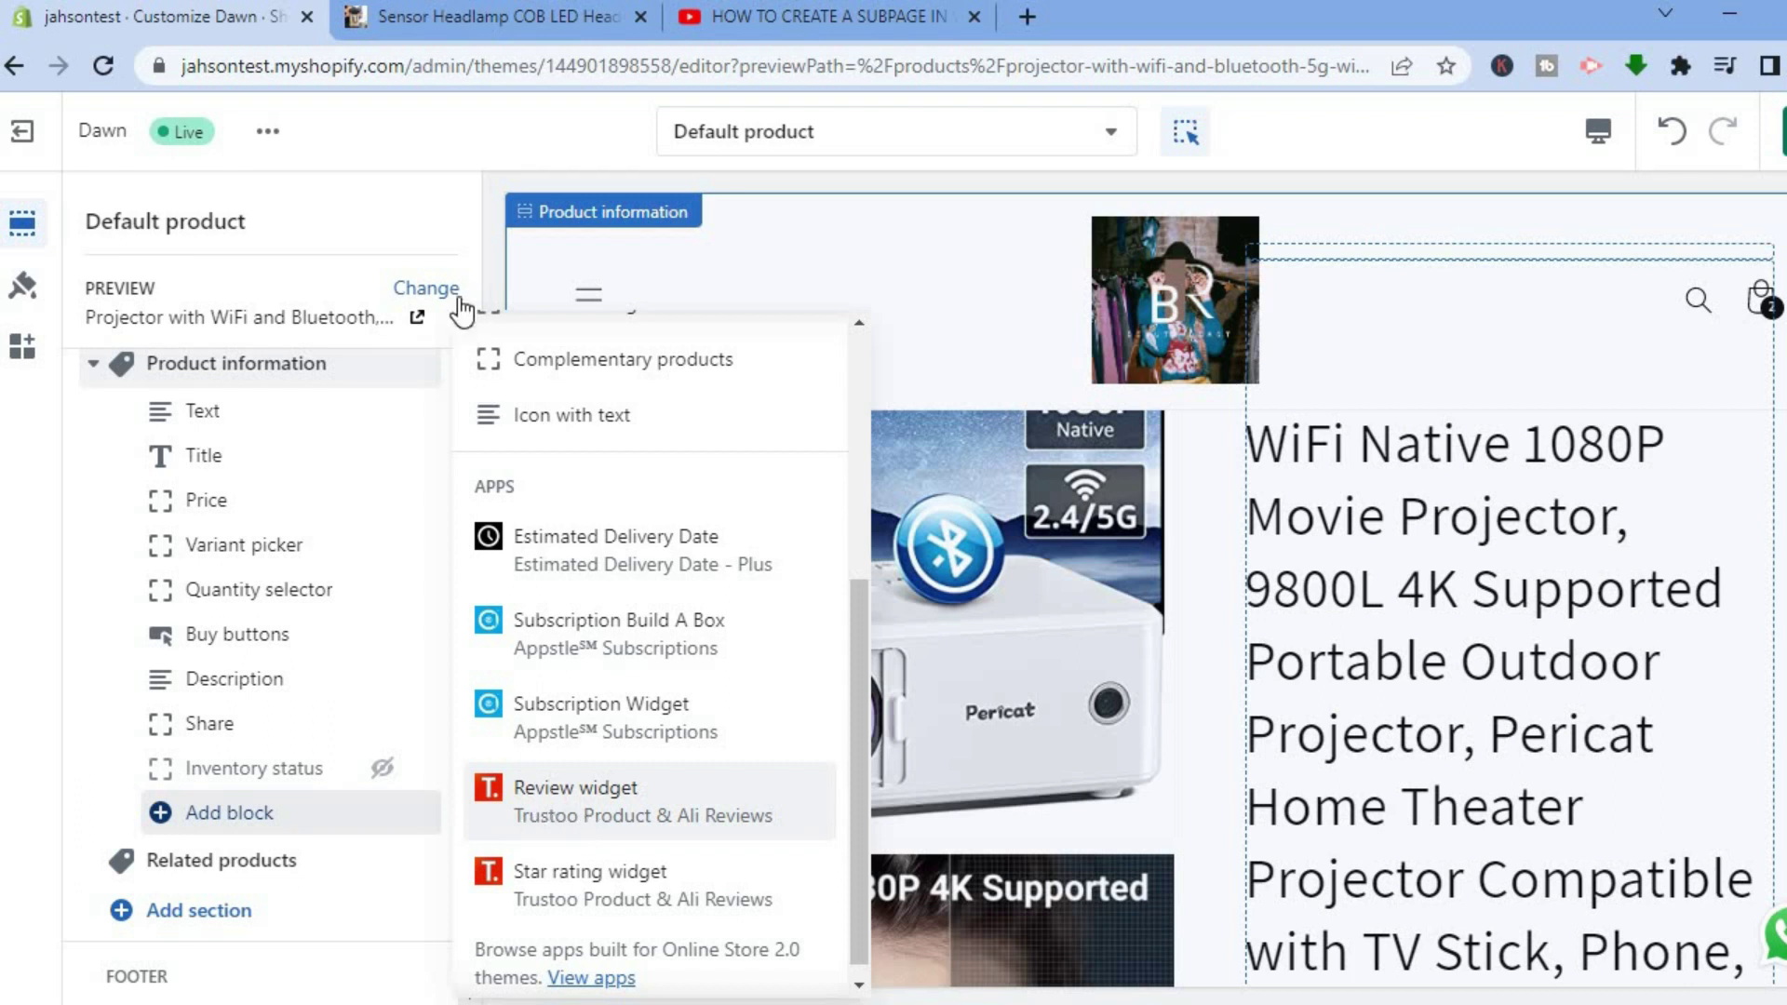
{"action": "left_click", "coordinate": [490, 282]}
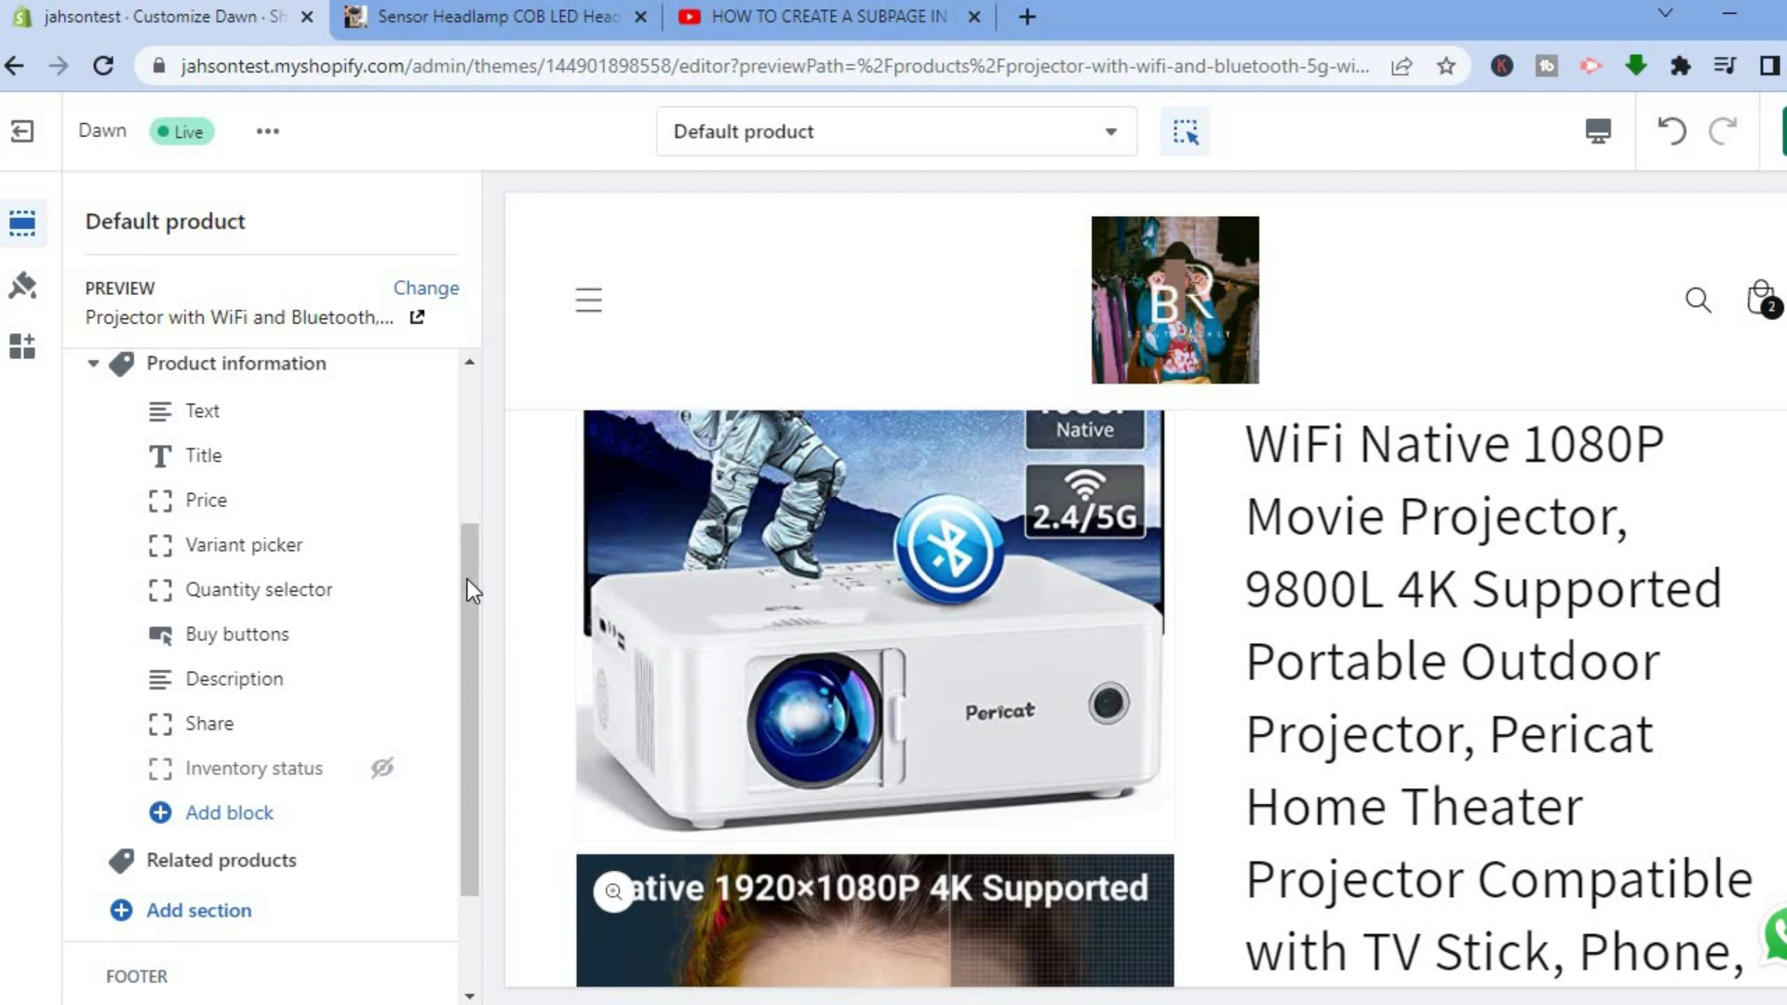
{"action": "left_click_drag", "start_coordinate": [464, 682], "coordinate": [464, 768]}
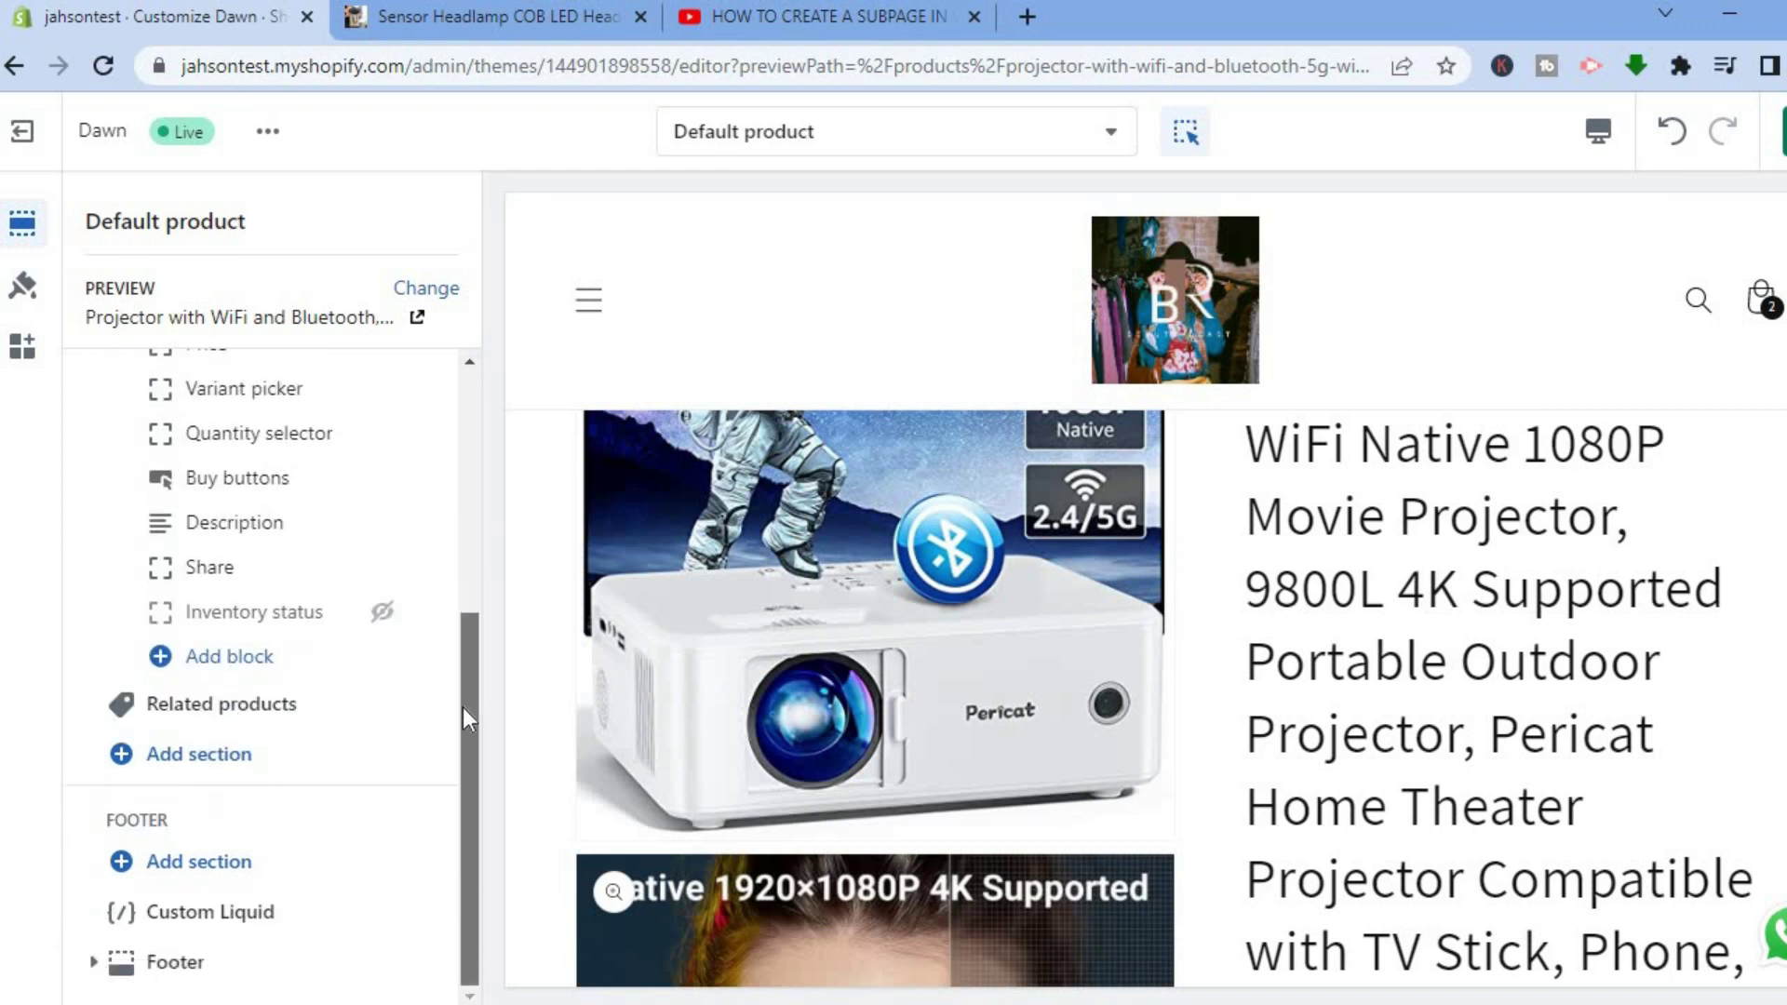
Open Add section under Related products and browse the theme sections and apps list
{"action": "left_click", "coordinate": [272, 765]}
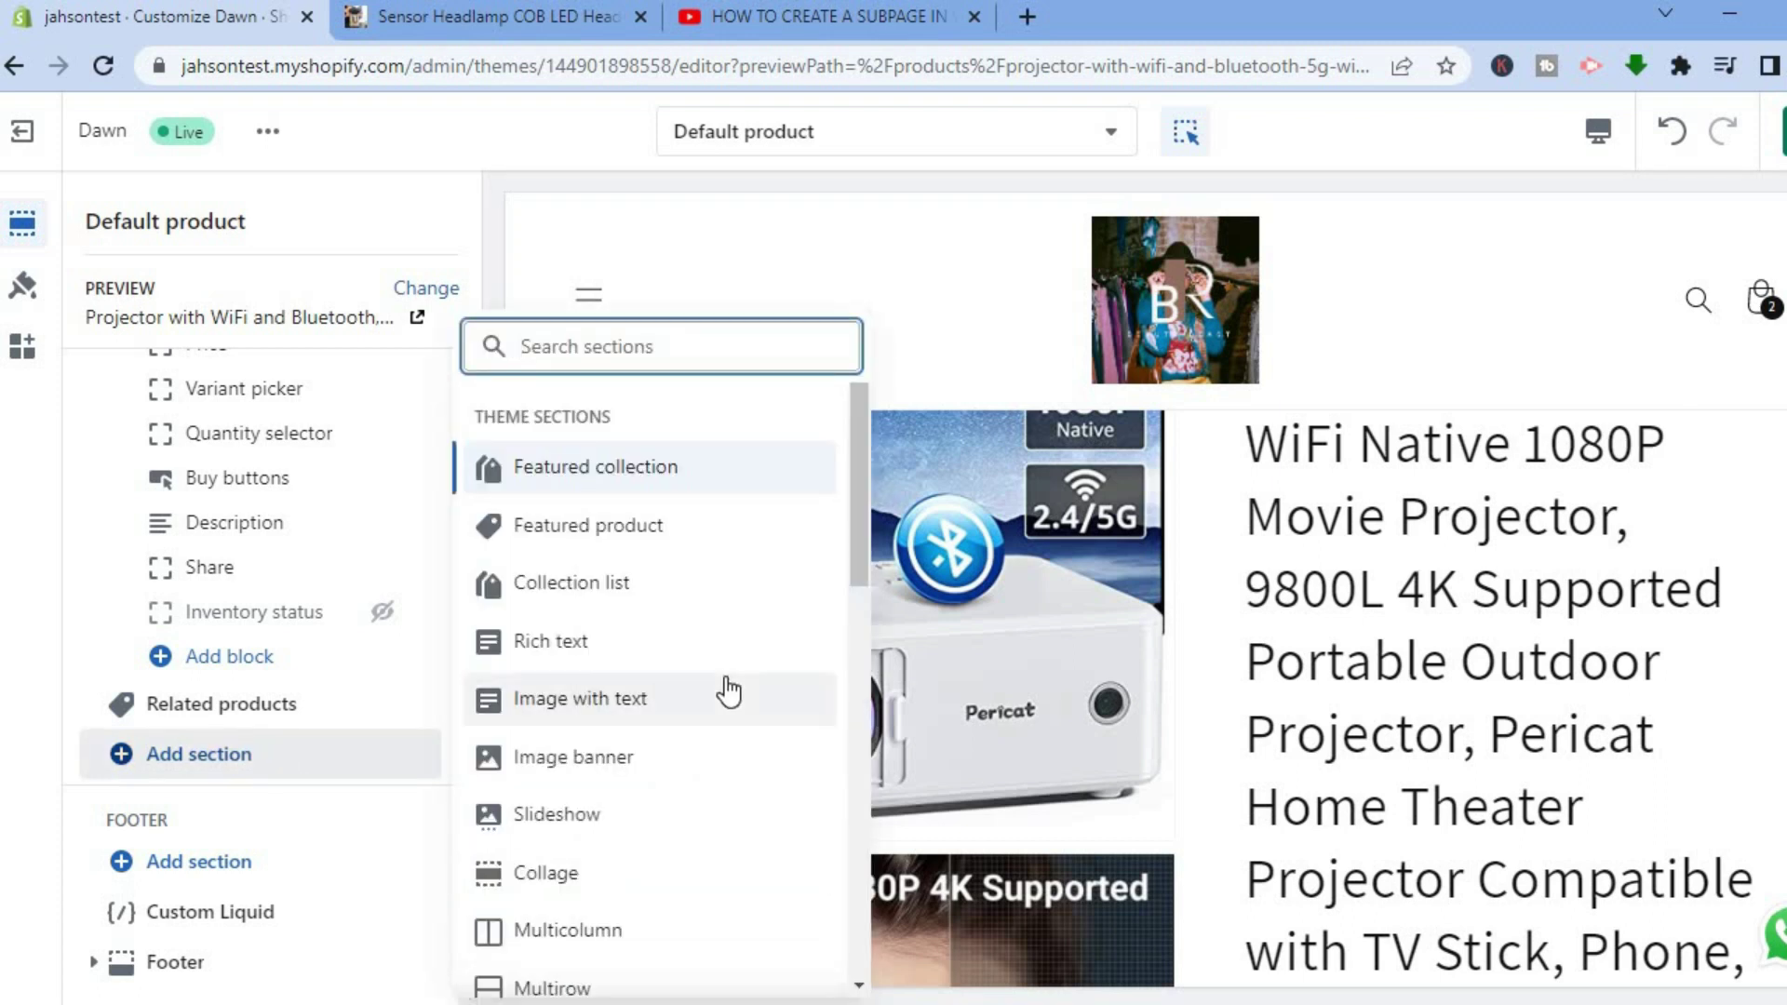
{"action": "scroll", "coordinate": [856, 478], "scroll_direction": "down", "scroll_amount": 1}
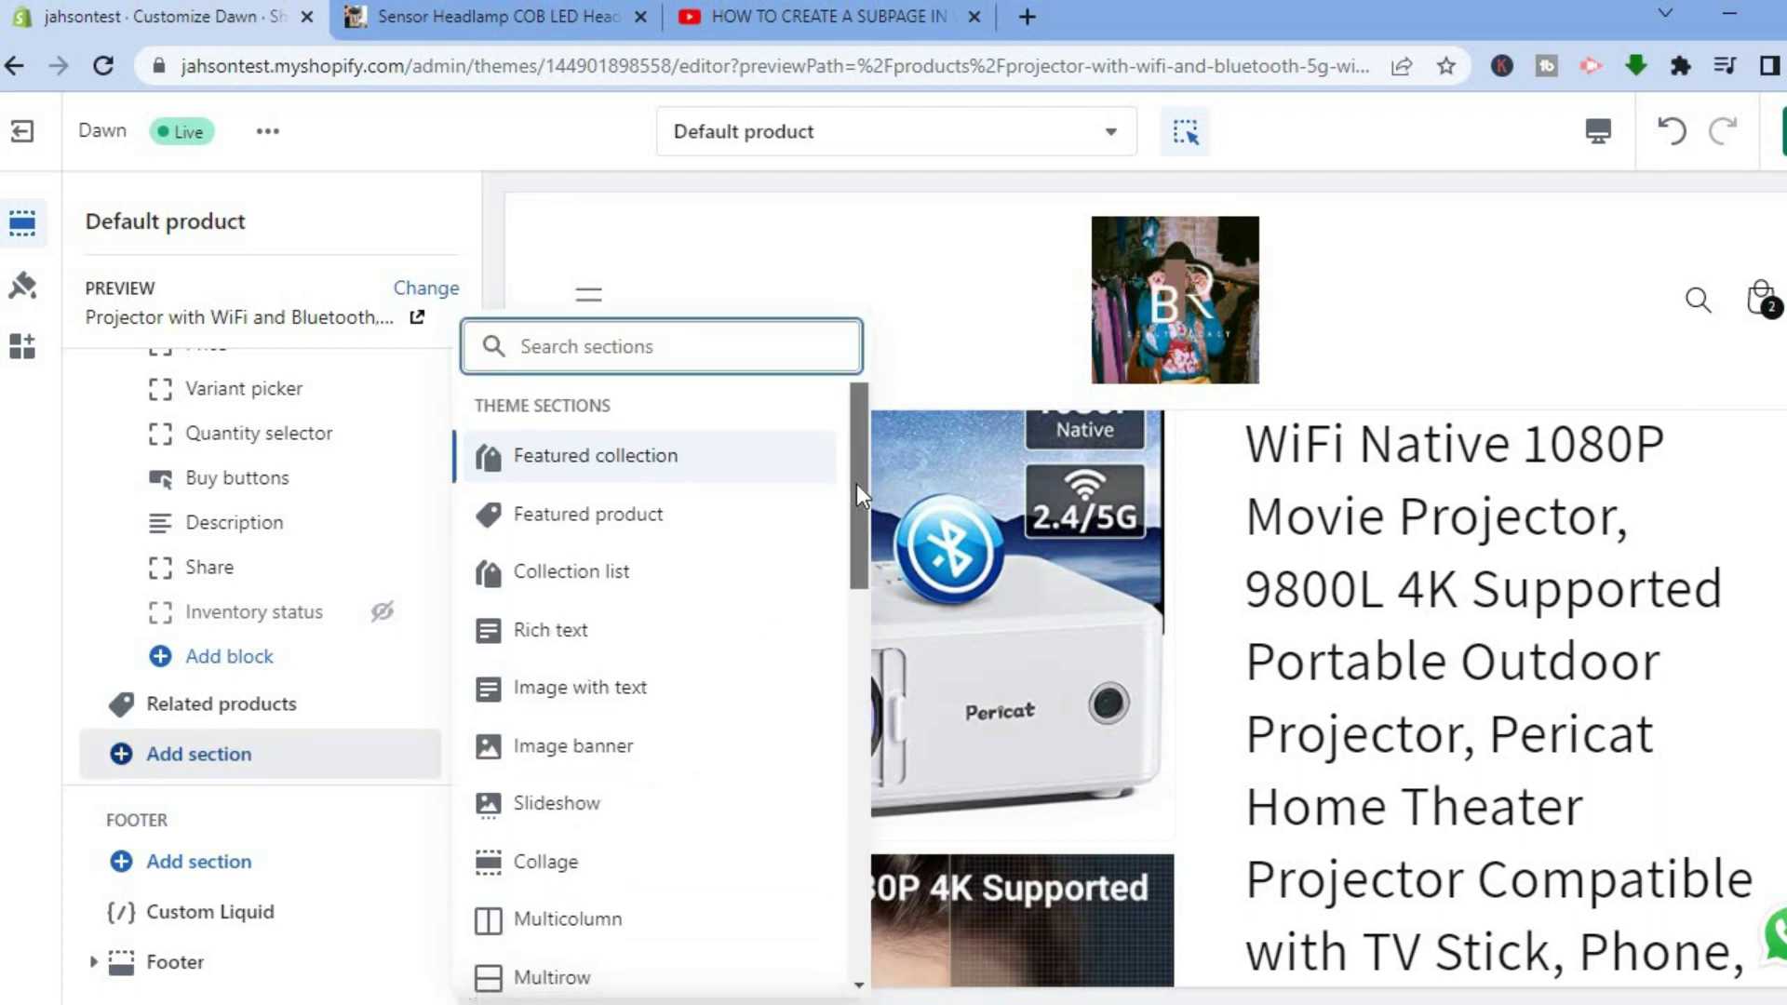
{"action": "scroll", "coordinate": [856, 499], "scroll_direction": "down", "scroll_amount": 2}
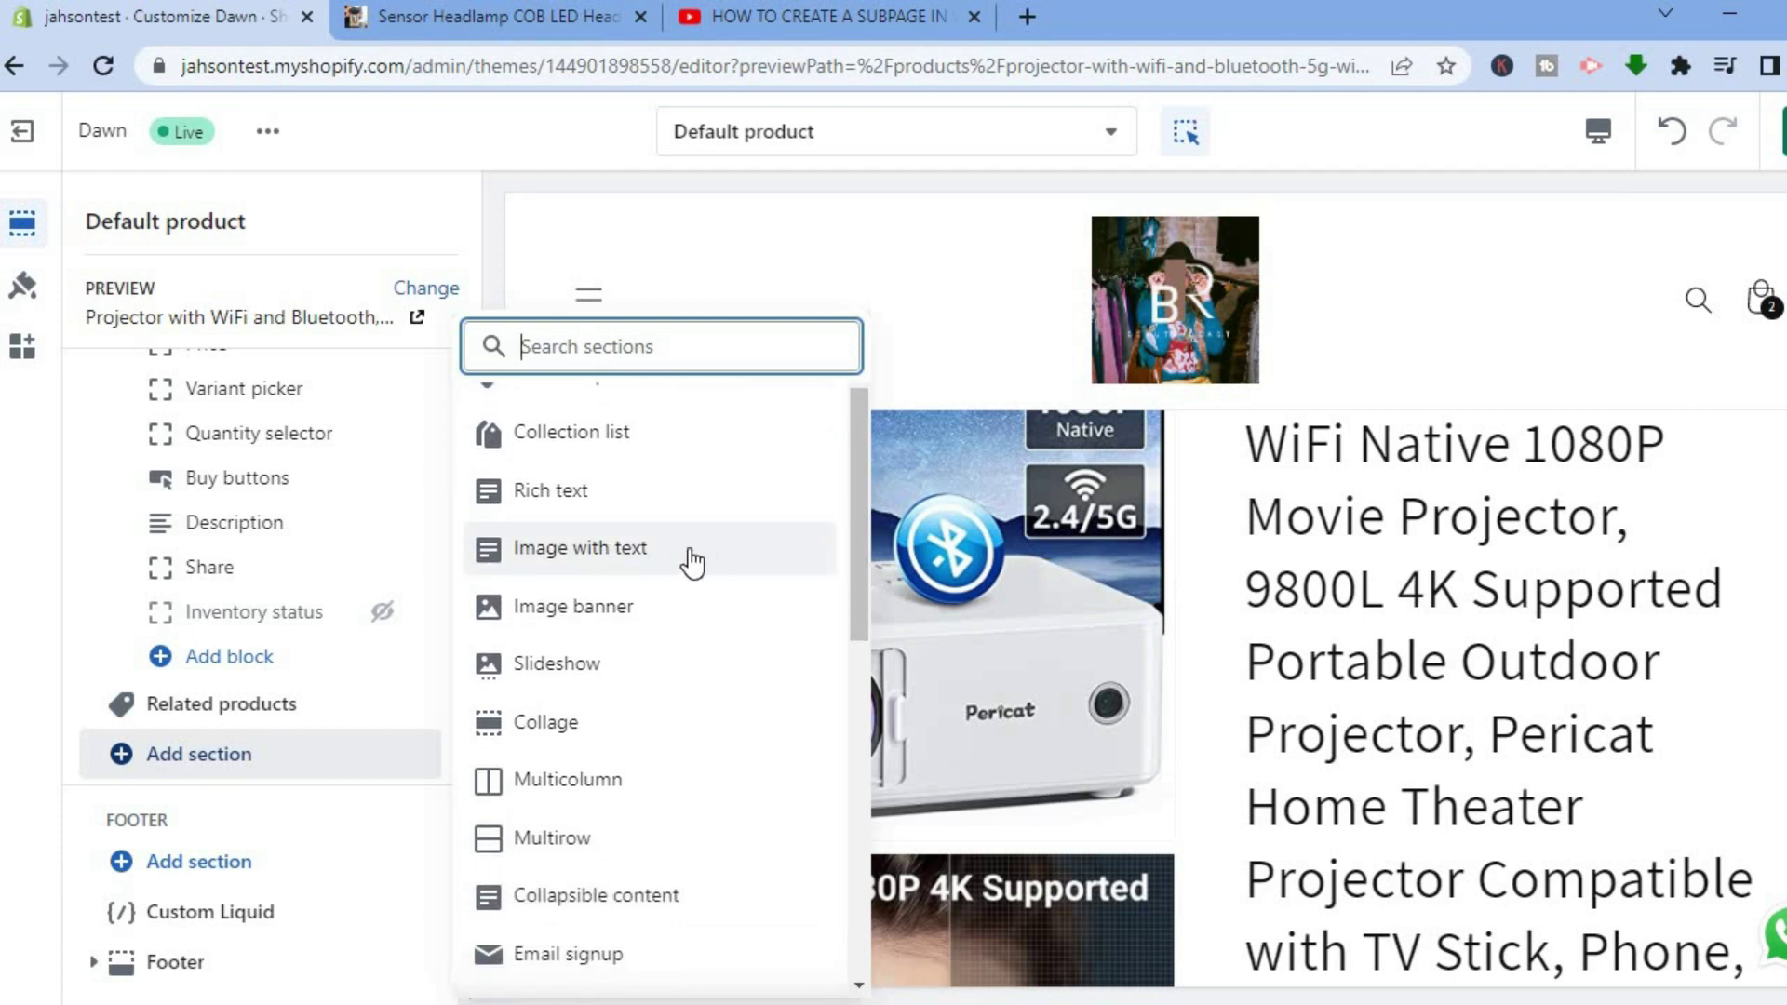
{"action": "left_click_drag", "start_coordinate": [856, 579], "coordinate": [853, 618]}
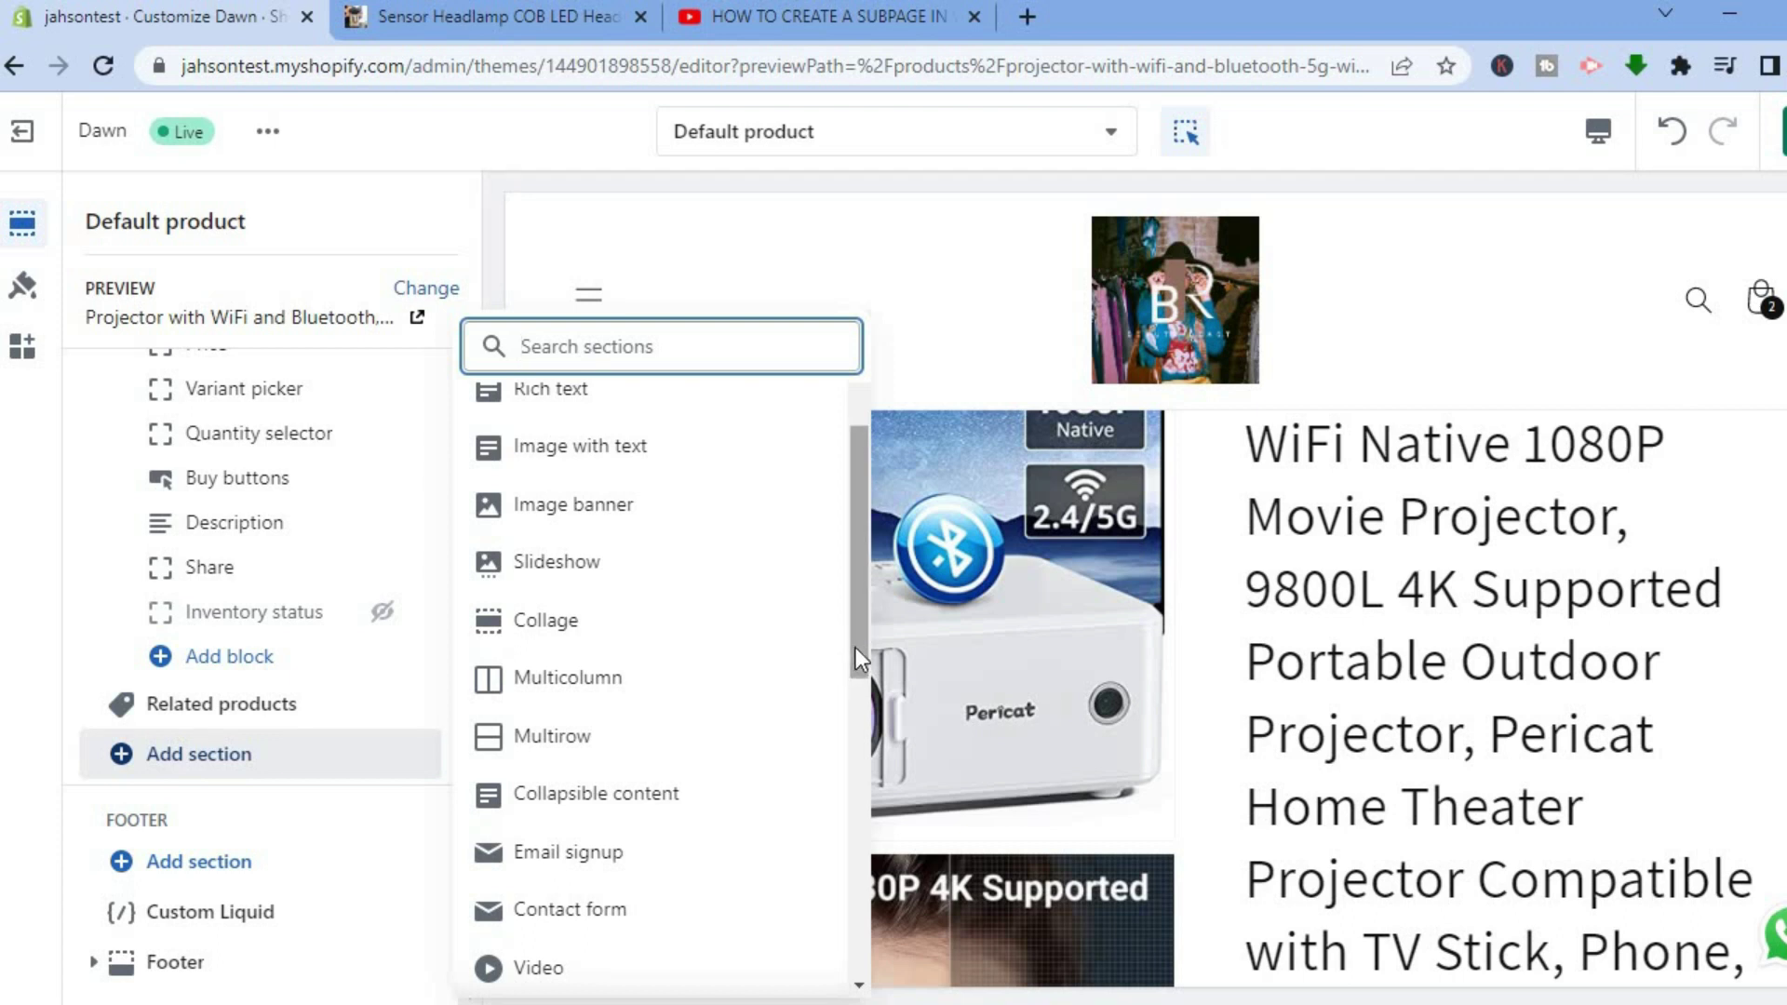
{"action": "scroll", "coordinate": [862, 702], "scroll_direction": "down", "scroll_amount": 3}
{"action": "scroll", "coordinate": [867, 787], "scroll_direction": "down", "scroll_amount": 2}
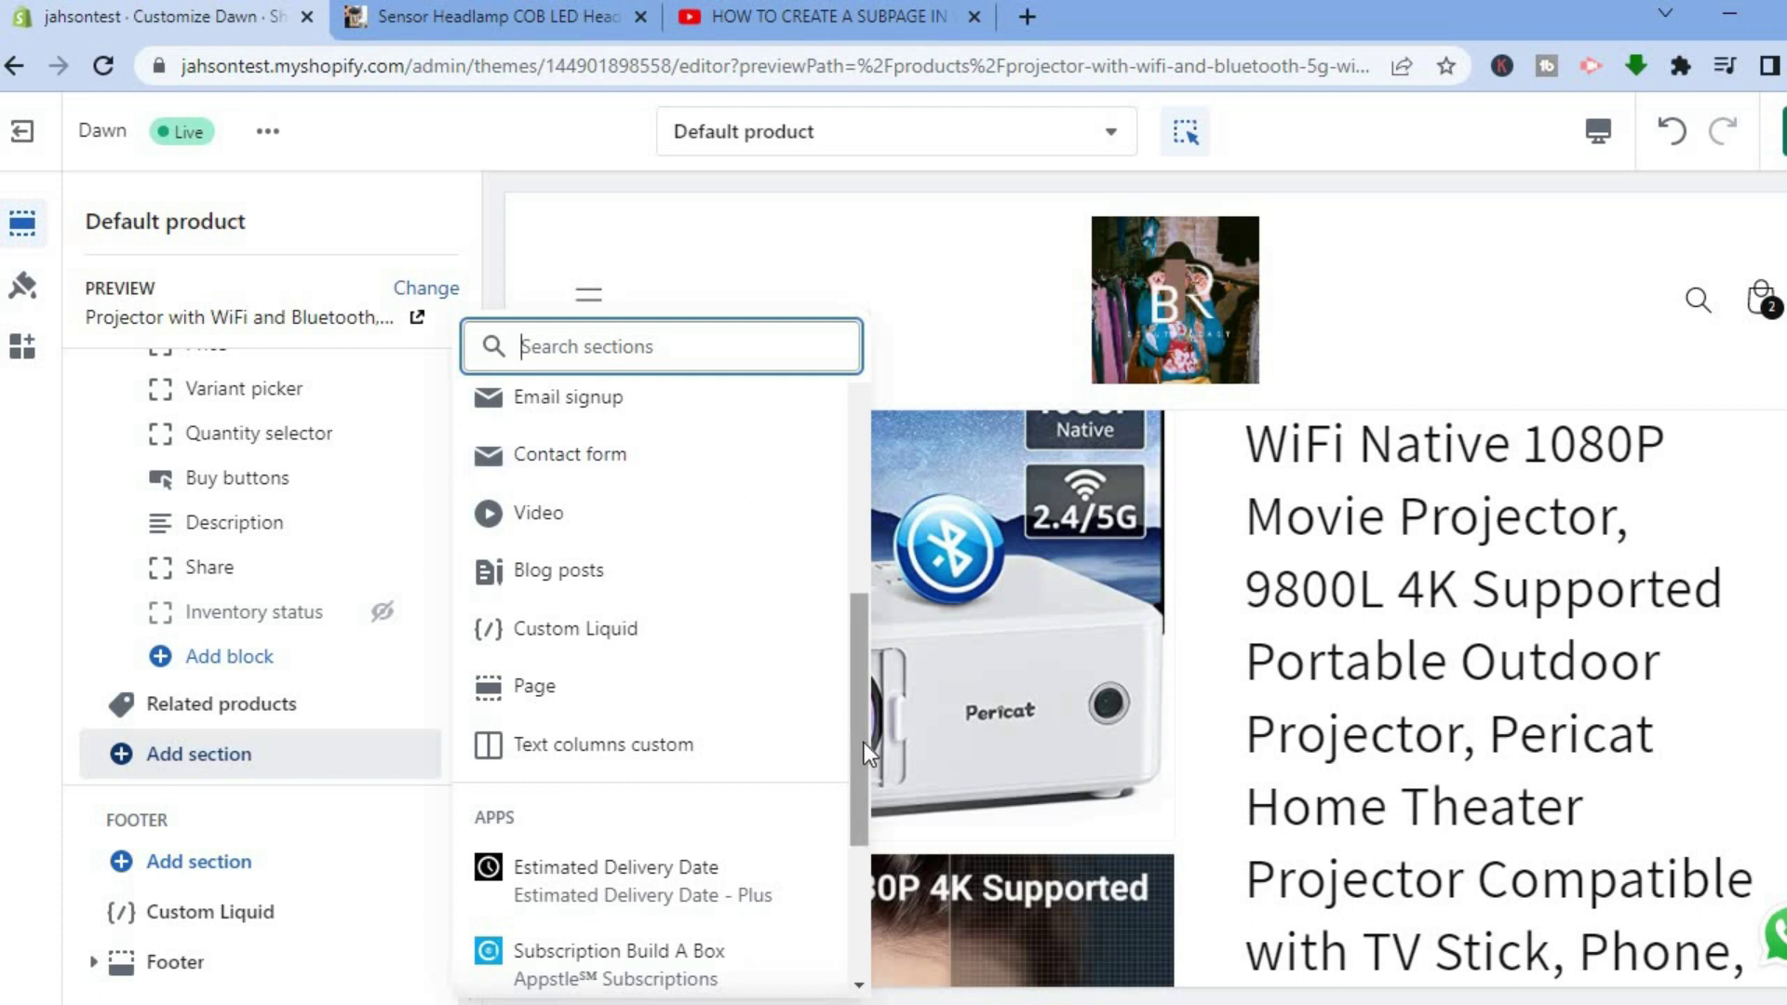
{"action": "left_click_drag", "start_coordinate": [864, 719], "coordinate": [853, 482]}
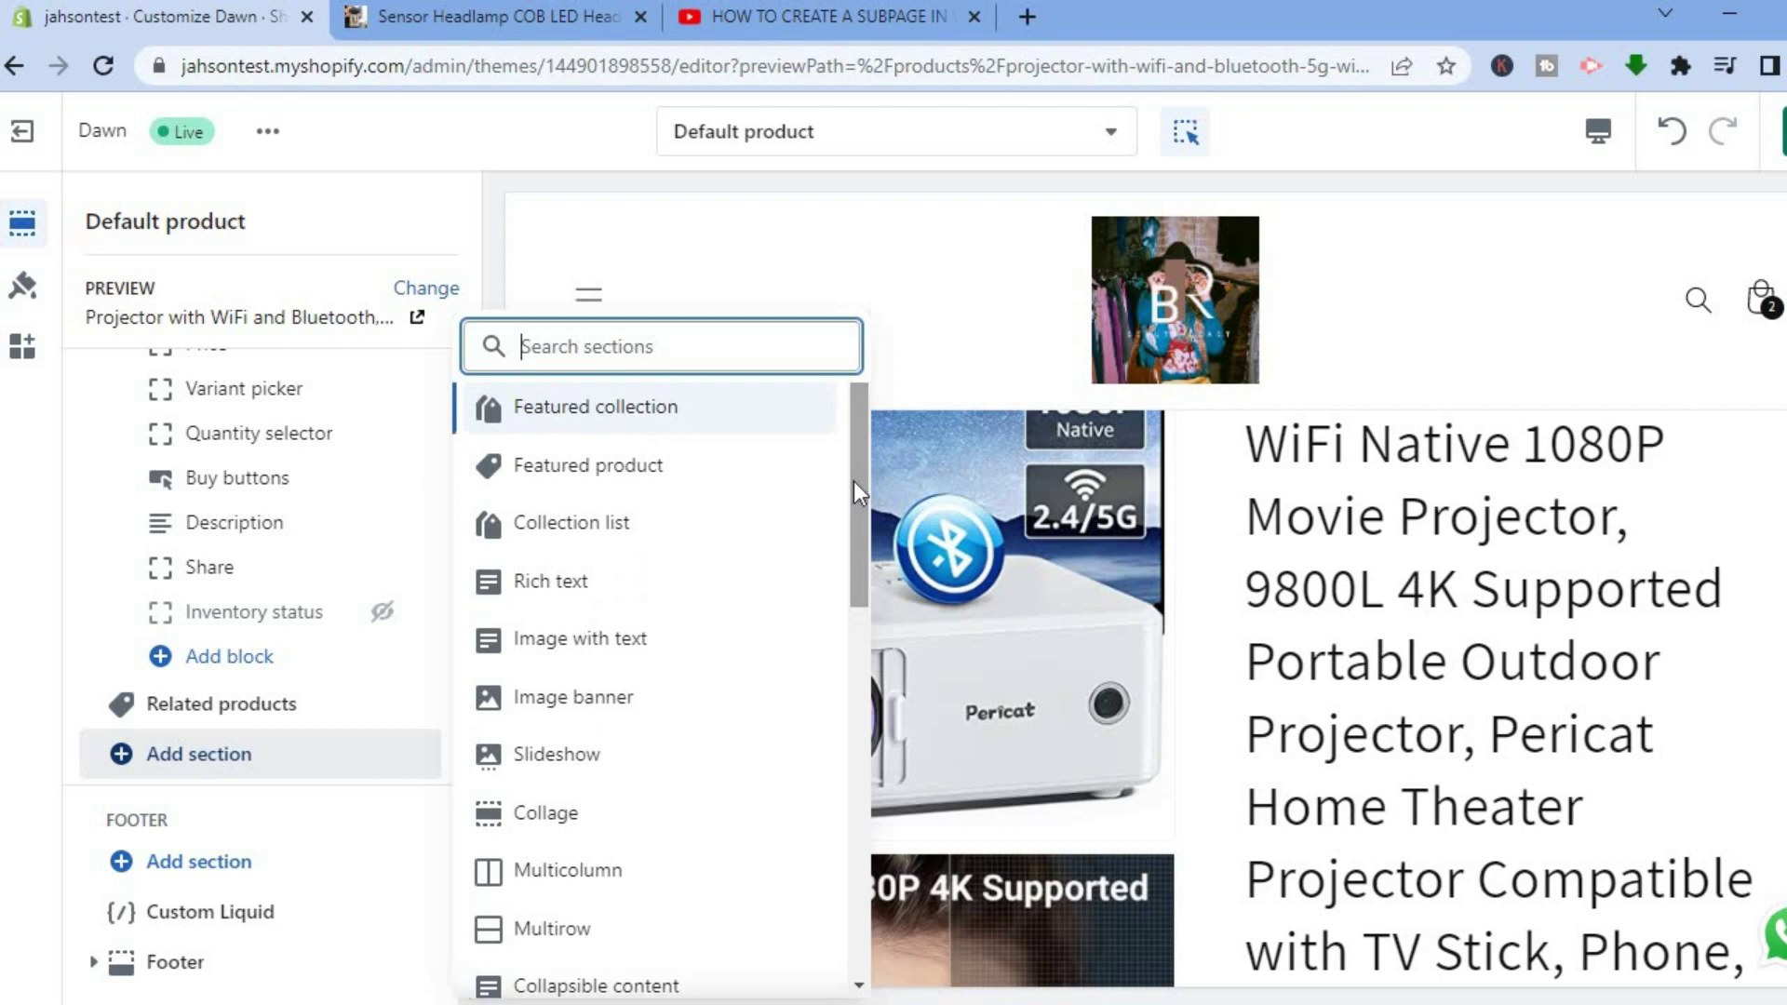
Close the sections list and move Buy buttons between Price and Variant picker
{"action": "left_click", "coordinate": [484, 269]}
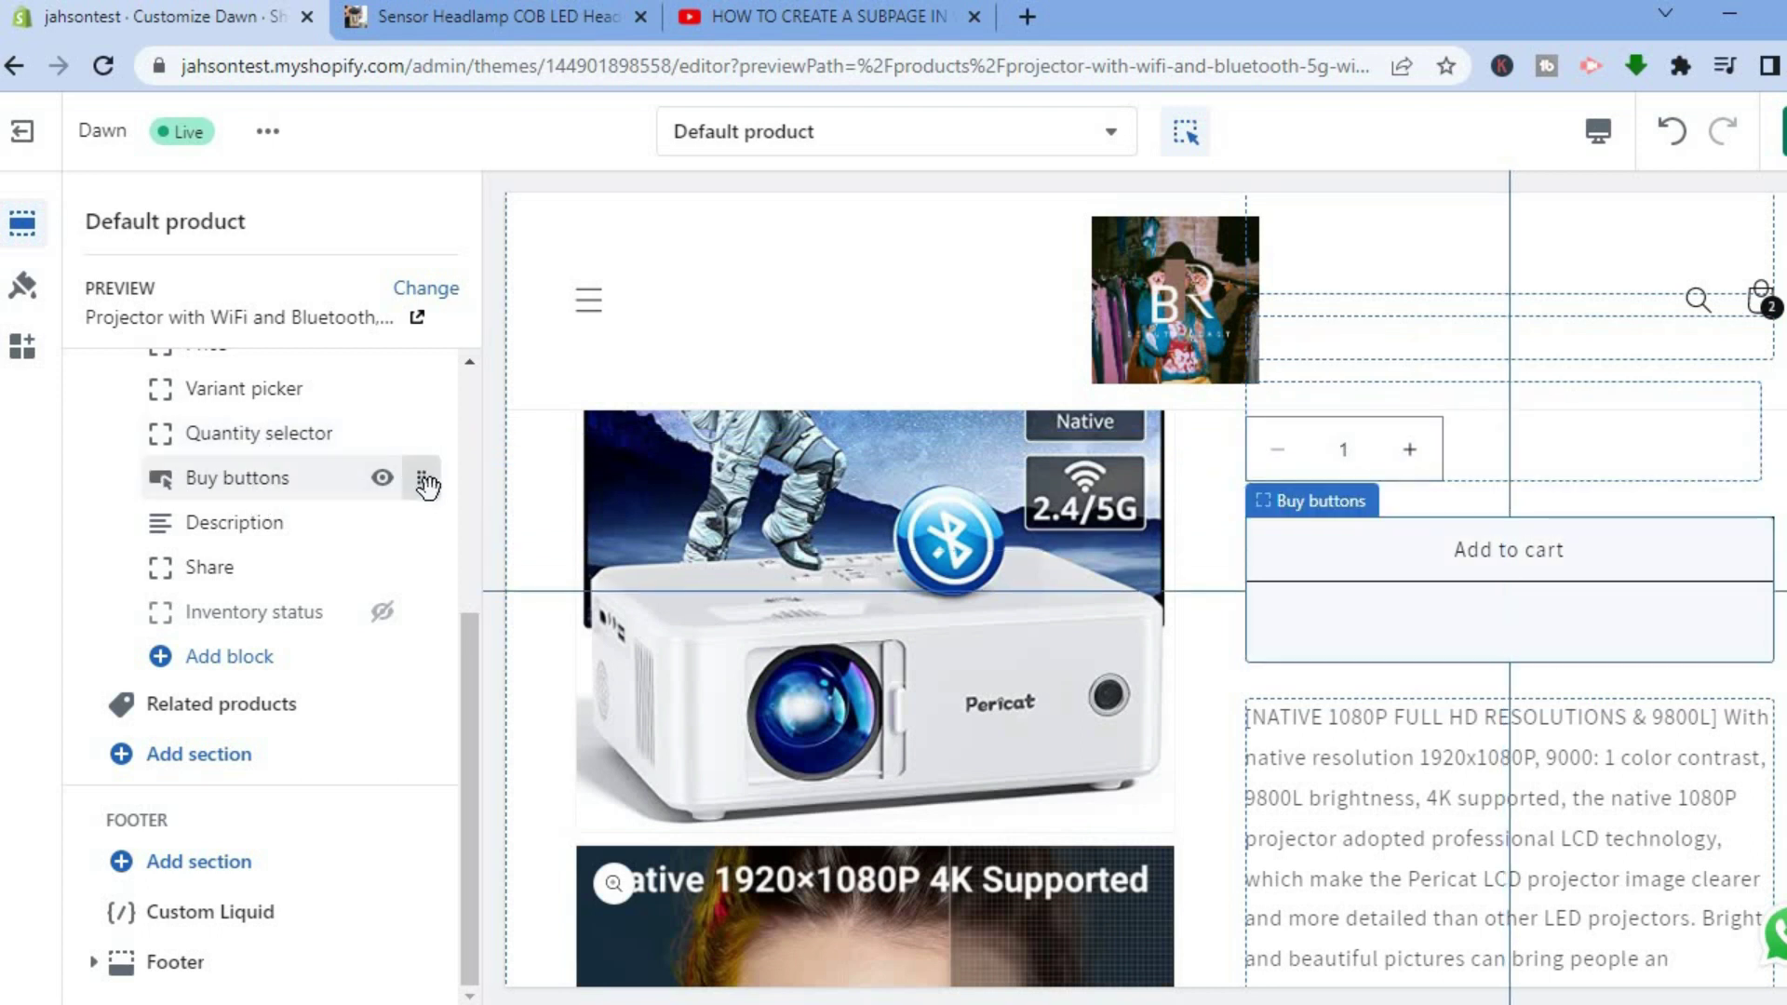
{"action": "left_click_drag", "start_coordinate": [424, 480], "coordinate": [298, 549]}
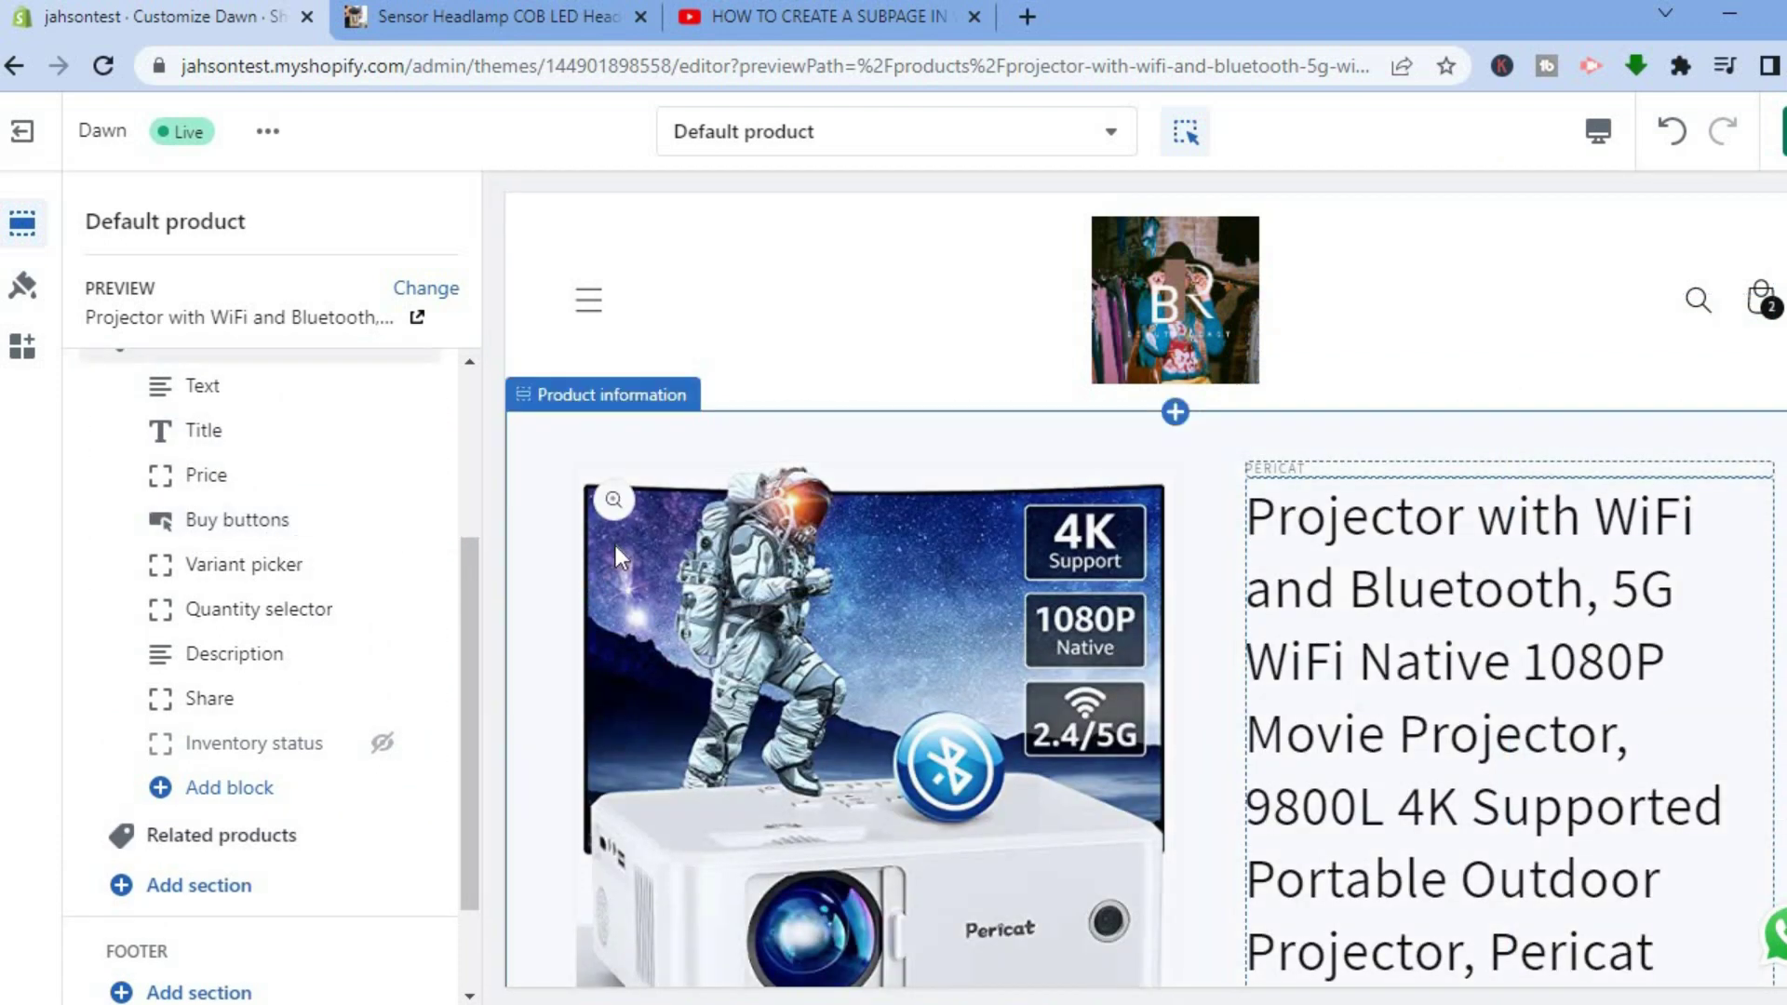
{"action": "scroll", "coordinate": [875, 698], "scroll_direction": "down", "scroll_amount": 3}
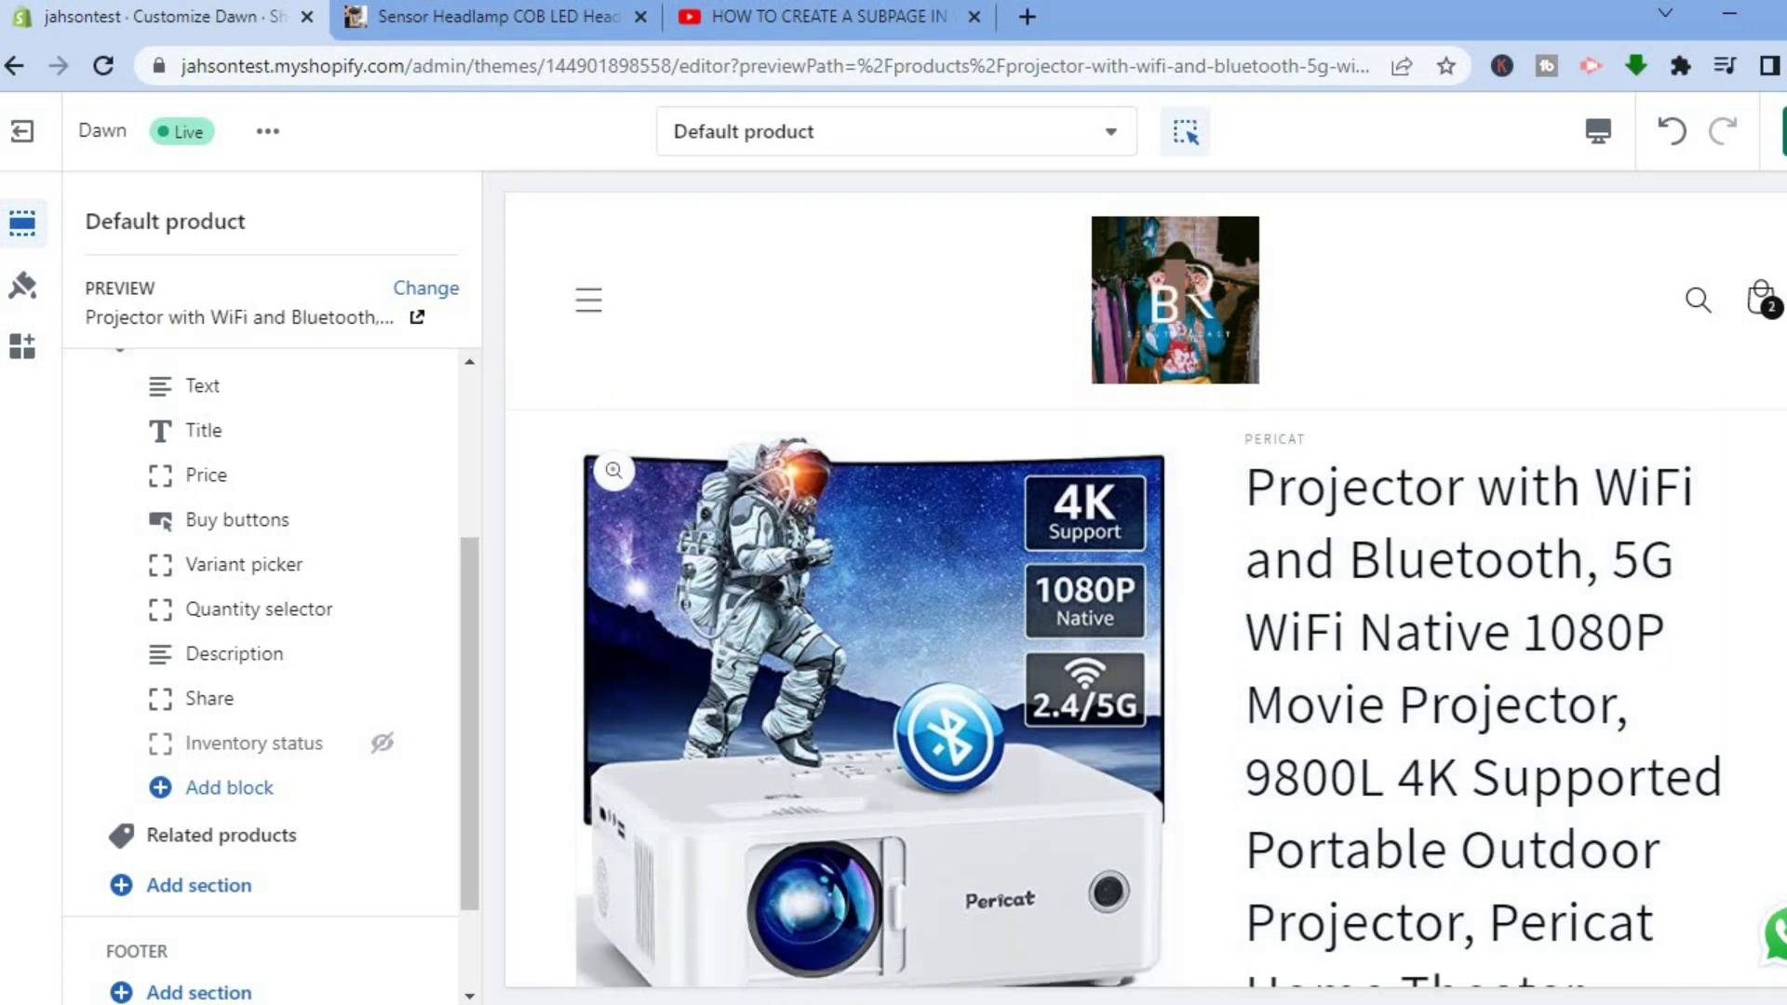